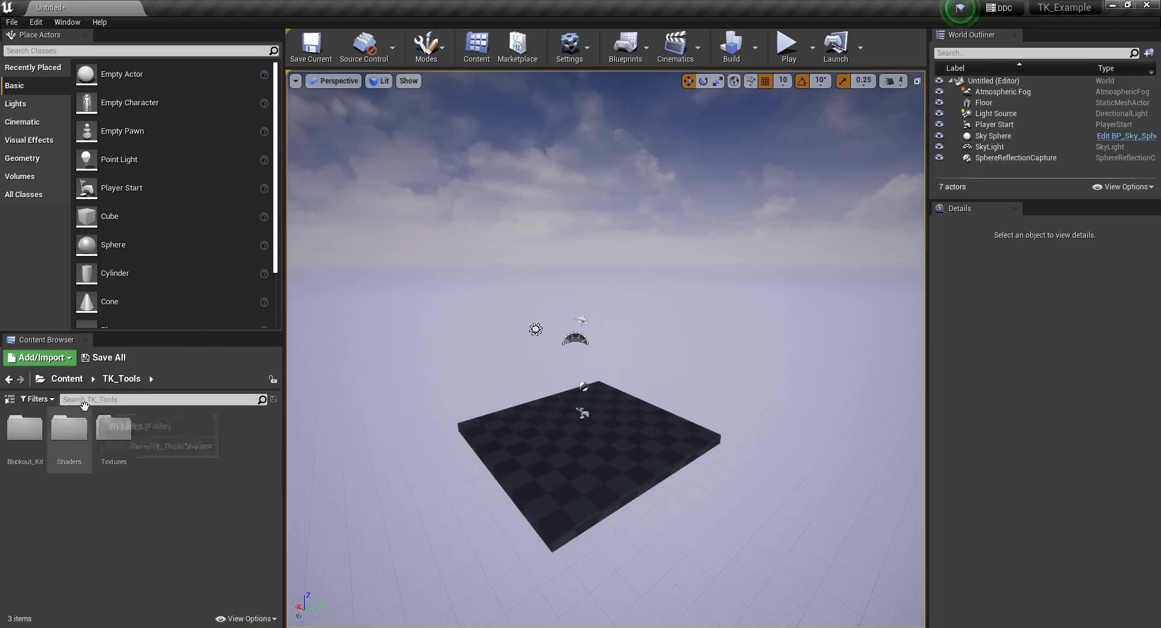
Show the content folder tree and open the Mesh folder inside Blockout_Kit.
{"action": "left_click", "coordinate": [7, 401]}
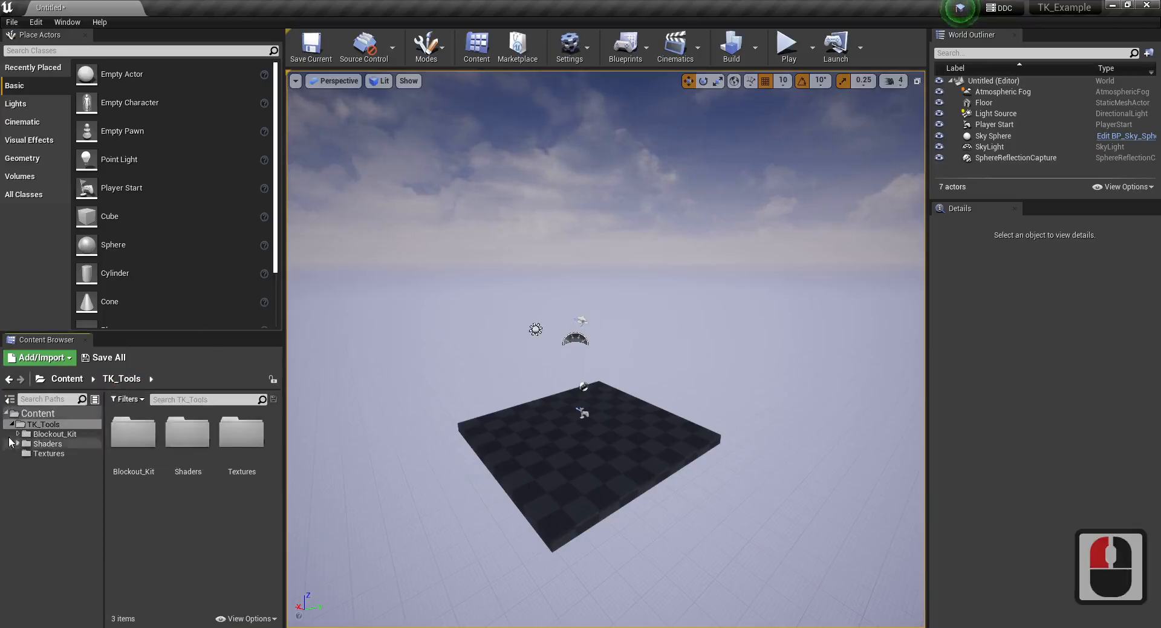
{"action": "left_click", "coordinate": [18, 433]}
{"action": "left_click", "coordinate": [48, 454]}
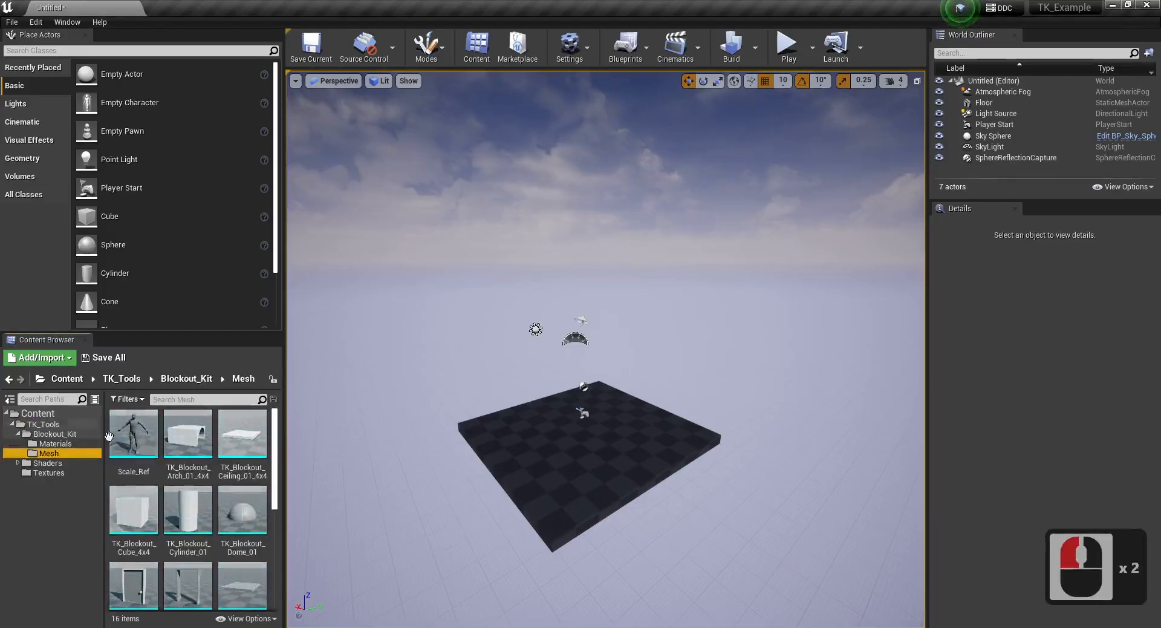
Place the TK_Blockout_Floor_01_4x4 mesh in the empty area beside the default checkered floor.
{"action": "key", "text": "w"}
{"action": "key", "text": "a"}
{"action": "right_click_drag", "start_coordinate": [518, 386], "coordinate": [518, 387]}
{"action": "key", "text": "w"}
{"action": "key", "text": "a"}
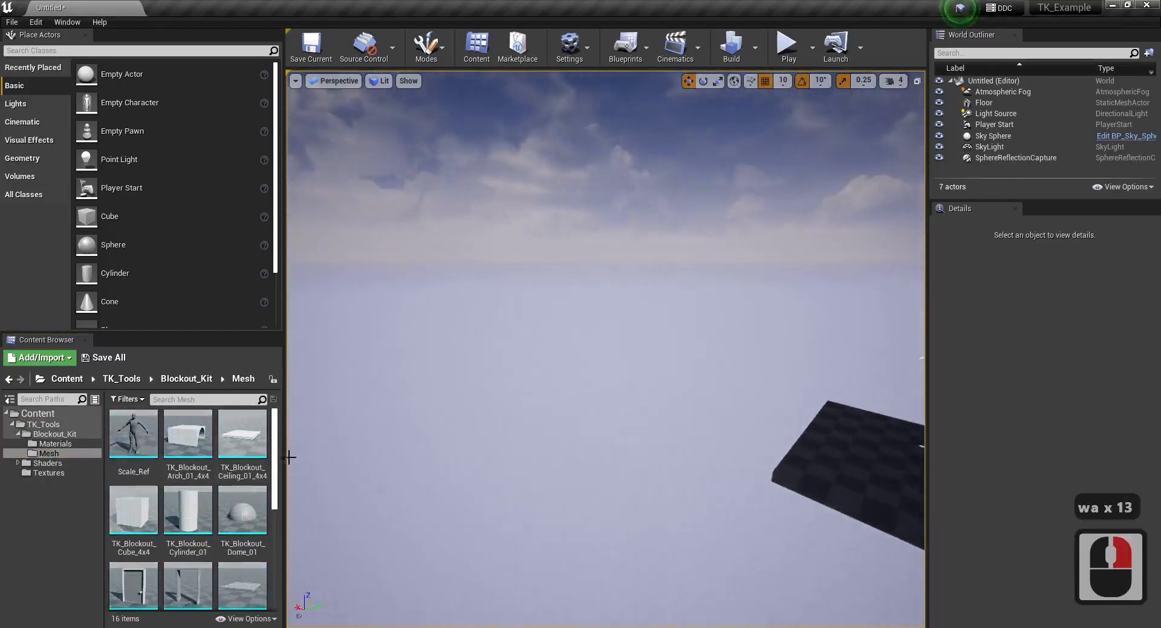
{"action": "scroll", "coordinate": [239, 478], "scroll_direction": "down", "scroll_amount": 4}
{"action": "scroll", "coordinate": [239, 479], "scroll_direction": "down", "scroll_amount": 1}
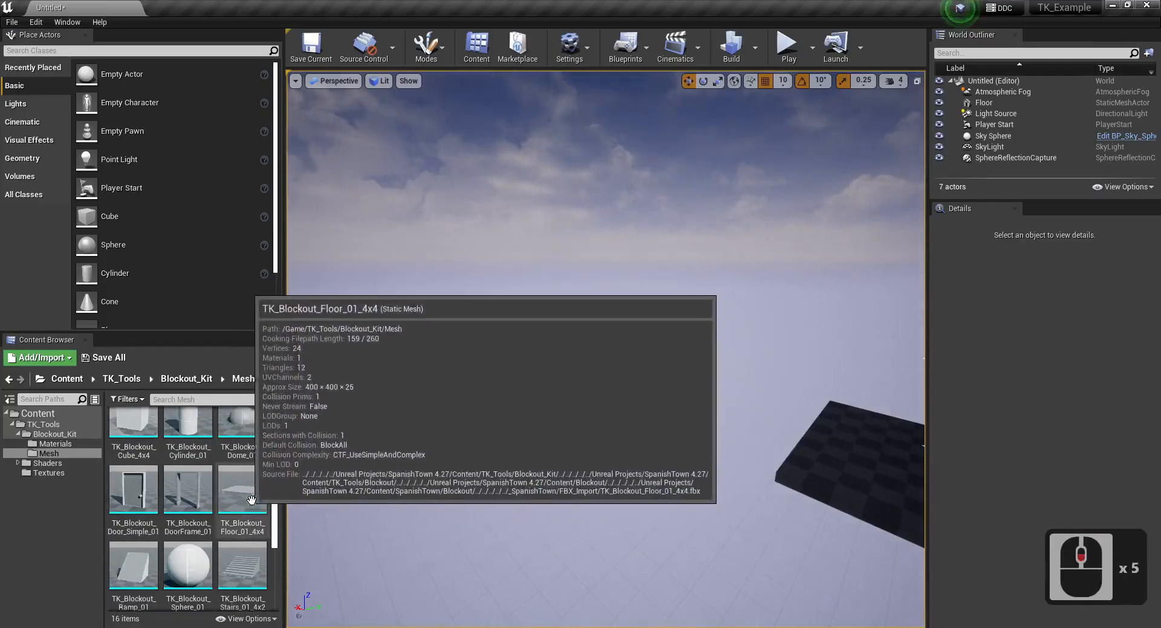
{"action": "left_click_drag", "start_coordinate": [242, 508], "coordinate": [480, 423]}
{"action": "key", "text": "s"}
{"action": "right_click_drag", "start_coordinate": [480, 423], "coordinate": [339, 475]}
Scale the placed blockout floor to 6.0 in X and 4.5 in Y.
{"action": "key", "text": "r"}
{"action": "left_click_drag", "start_coordinate": [477, 343], "coordinate": [499, 412]}
{"action": "left_click_drag", "start_coordinate": [512, 316], "coordinate": [741, 267]}
{"action": "right_click_drag", "start_coordinate": [742, 266], "coordinate": [816, 242]}
{"action": "key", "text": "s"}
{"action": "key", "text": "a"}
{"action": "key", "text": "d"}
{"action": "right_click_drag", "start_coordinate": [539, 329], "coordinate": [532, 332]}
{"action": "key", "text": "s"}
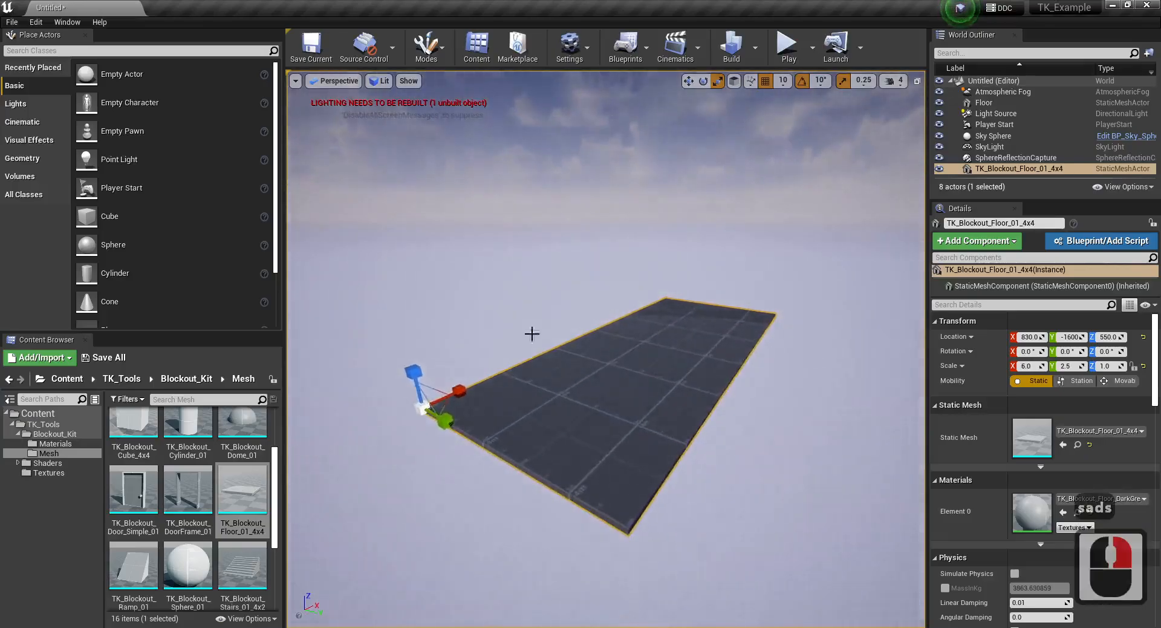
{"action": "left_click_drag", "start_coordinate": [446, 421], "coordinate": [529, 464]}
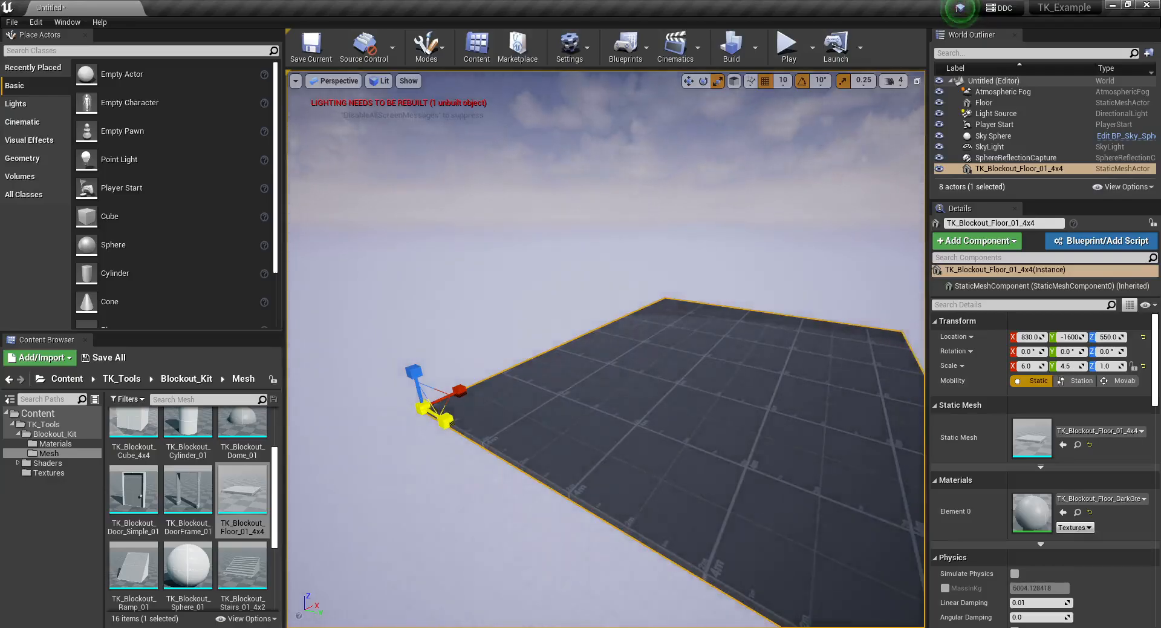
{"action": "key", "text": "d"}
{"action": "key", "text": "w"}
{"action": "right_click_drag", "start_coordinate": [720, 371], "coordinate": [594, 393]}
{"action": "key", "text": "d"}
{"action": "key", "text": "d"}
{"action": "key", "text": "w"}
Widen the viewport and look over the blockout room's walls, floor, windows and roofed corner.
{"action": "key", "text": "ctrl+shift+F11"}
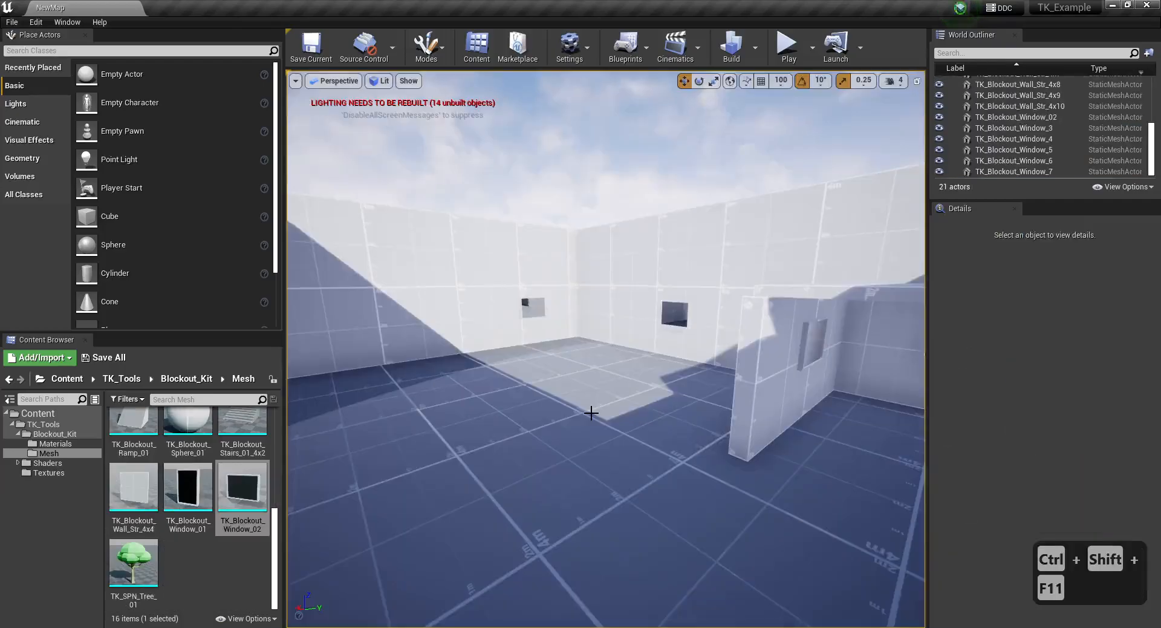
{"action": "left_click_drag", "start_coordinate": [284, 287], "coordinate": [219, 287]}
{"action": "mouse_move", "coordinate": [424, 315]}
{"action": "right_mouse_down"}
{"action": "mouse_move", "coordinate": [451, 299]}
{"action": "mouse_move", "coordinate": [592, 281]}
{"action": "mouse_move", "coordinate": [743, 283]}
{"action": "mouse_move", "coordinate": [749, 293]}
{"action": "mouse_move", "coordinate": [339, 294]}
{"action": "mouse_move", "coordinate": [303, 285]}
{"action": "mouse_move", "coordinate": [302, 242]}
{"action": "mouse_move", "coordinate": [415, 308]}
{"action": "right_mouse_up"}
{"action": "scroll", "coordinate": [450, 300], "scroll_direction": "down", "scroll_amount": 2}
{"action": "key", "text": "w"}
{"action": "key", "text": "a"}
{"action": "key", "text": "a"}
{"action": "key", "text": "a"}
{"action": "key", "text": "a"}
{"action": "key", "text": "s"}
{"action": "key", "text": "d"}
{"action": "key", "text": "w"}
{"action": "key", "text": "d"}
{"action": "key", "text": "d"}
{"action": "key", "text": "s"}
{"action": "key", "text": "d"}
{"action": "key", "text": "d"}
{"action": "key", "text": "w"}
{"action": "key", "text": "a"}
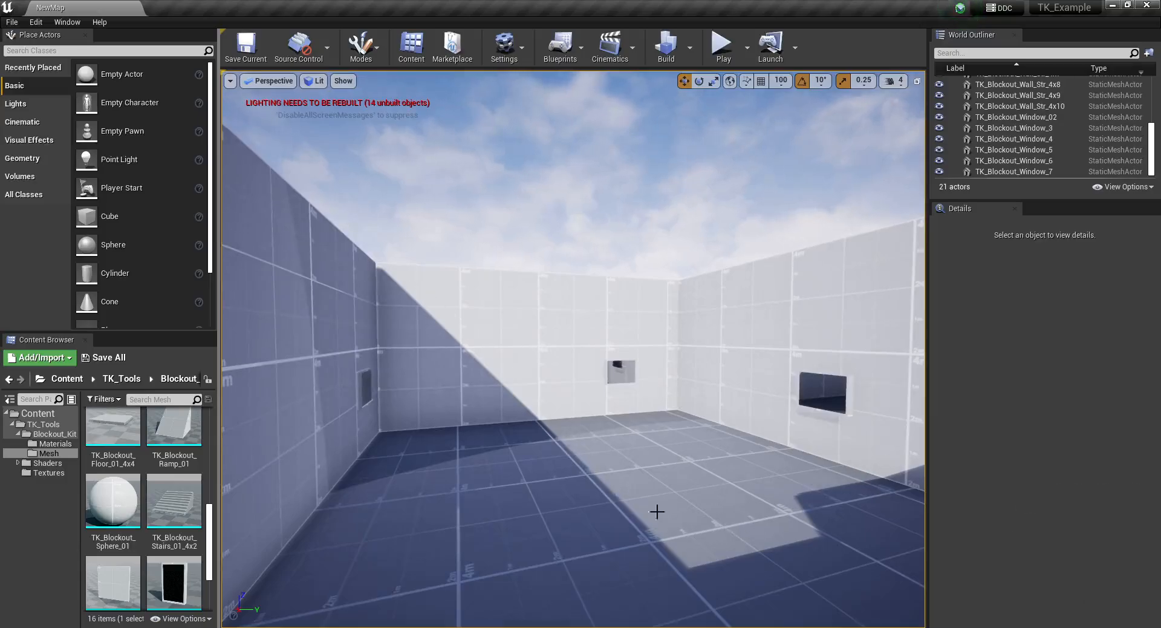
{"action": "key", "text": "a"}
{"action": "key", "text": "w"}
{"action": "right_click_drag", "start_coordinate": [585, 412], "coordinate": [361, 263]}
{"action": "key", "text": "d"}
{"action": "key", "text": "w"}
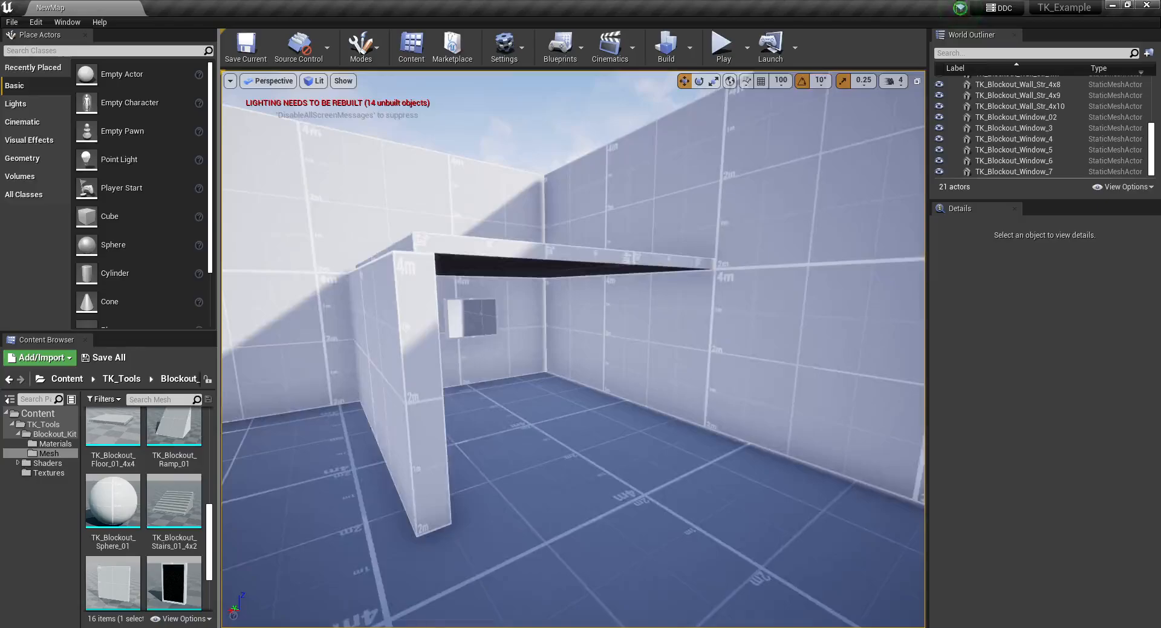
Examine the roofed partition area and a window mesh mounted on the wall at close range.
{"action": "key", "text": "a"}
{"action": "key", "text": "a"}
{"action": "key", "text": "a"}
{"action": "key", "text": "a"}
{"action": "key", "text": "a"}
{"action": "key", "text": "a"}
{"action": "key", "text": "a"}
{"action": "key", "text": "a"}
{"action": "right_click_drag", "start_coordinate": [572, 303], "coordinate": [384, 402]}
{"action": "key", "text": "d"}
{"action": "key", "text": "w"}
{"action": "key", "text": "w"}
{"action": "key", "text": "w"}
{"action": "key", "text": "s"}
{"action": "key", "text": "a"}
{"action": "key", "text": "w"}
{"action": "key", "text": "w"}
{"action": "key", "text": "w"}
{"action": "key", "text": "a"}
{"action": "key", "text": "s"}
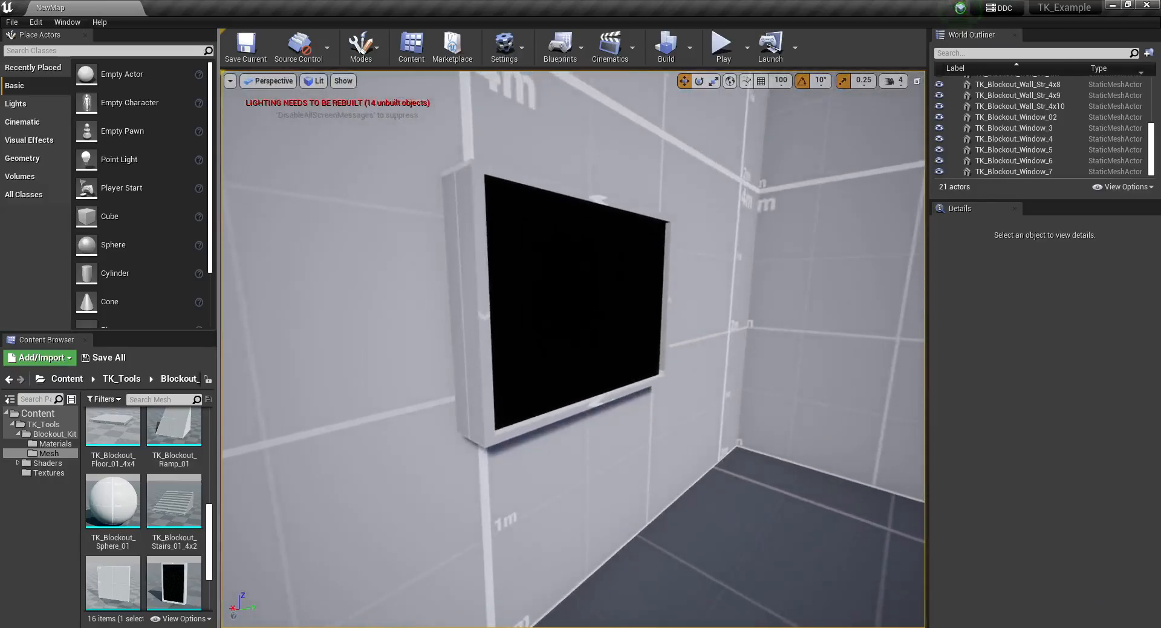
Find the TK_Blockout_Window_02 mesh among the assets and inspect its glass surface on the wall.
{"action": "scroll", "coordinate": [114, 562], "scroll_direction": "down", "scroll_amount": 6}
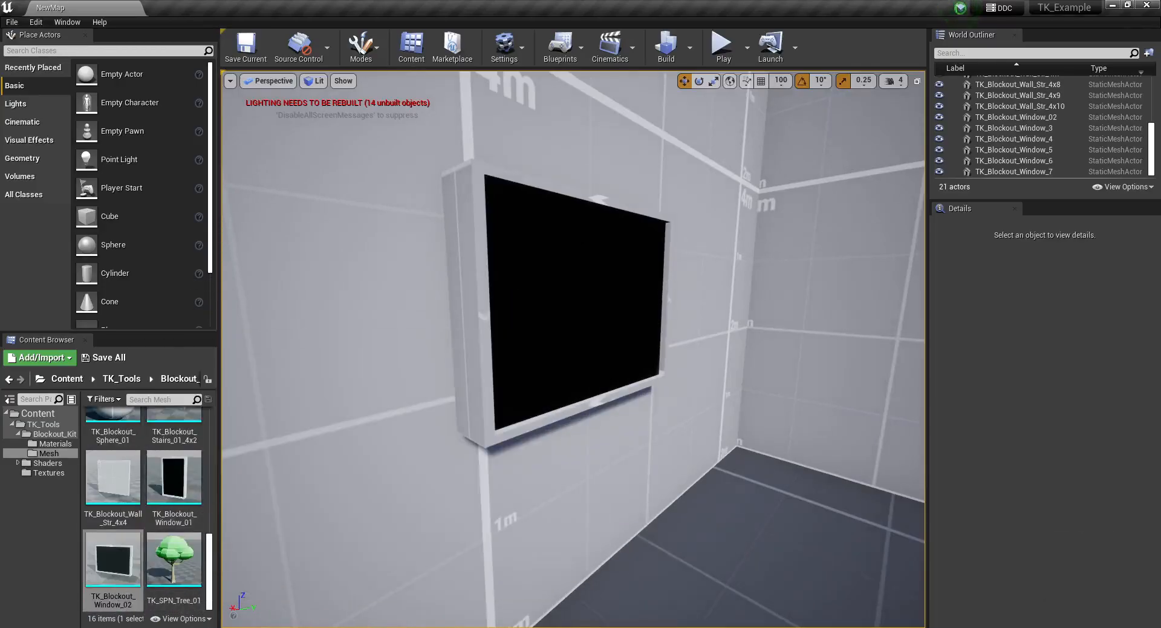
{"action": "key", "text": "d"}
{"action": "key", "text": "d"}
{"action": "key", "text": "w"}
{"action": "key", "text": "d"}
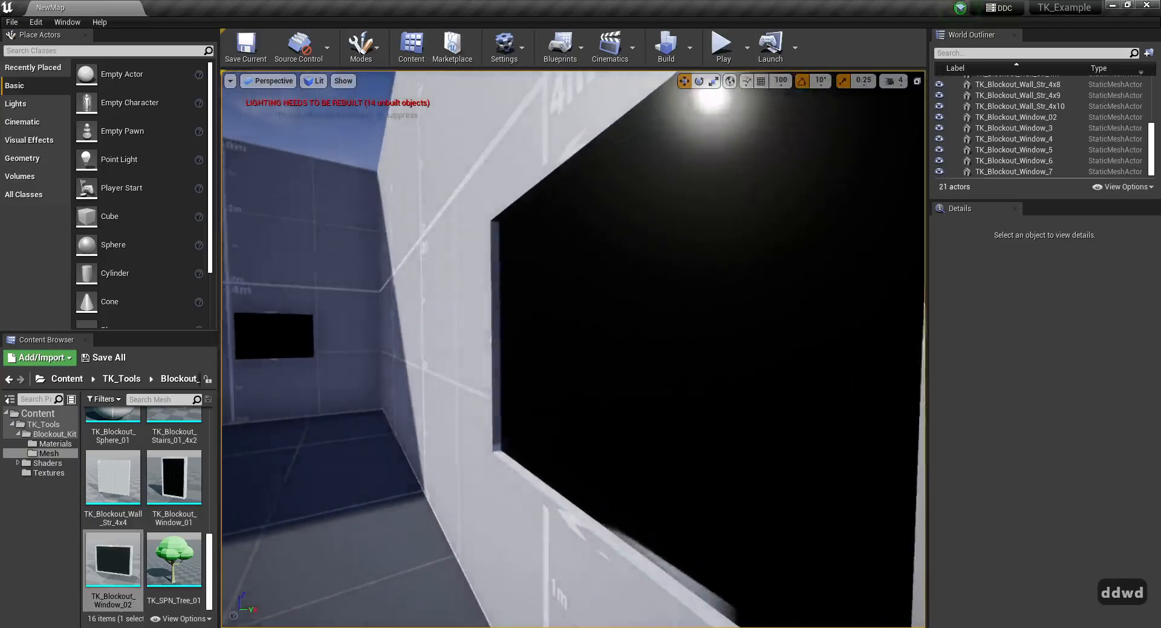
{"action": "key", "text": "w"}
{"action": "key", "text": "s"}
{"action": "key", "text": "a"}
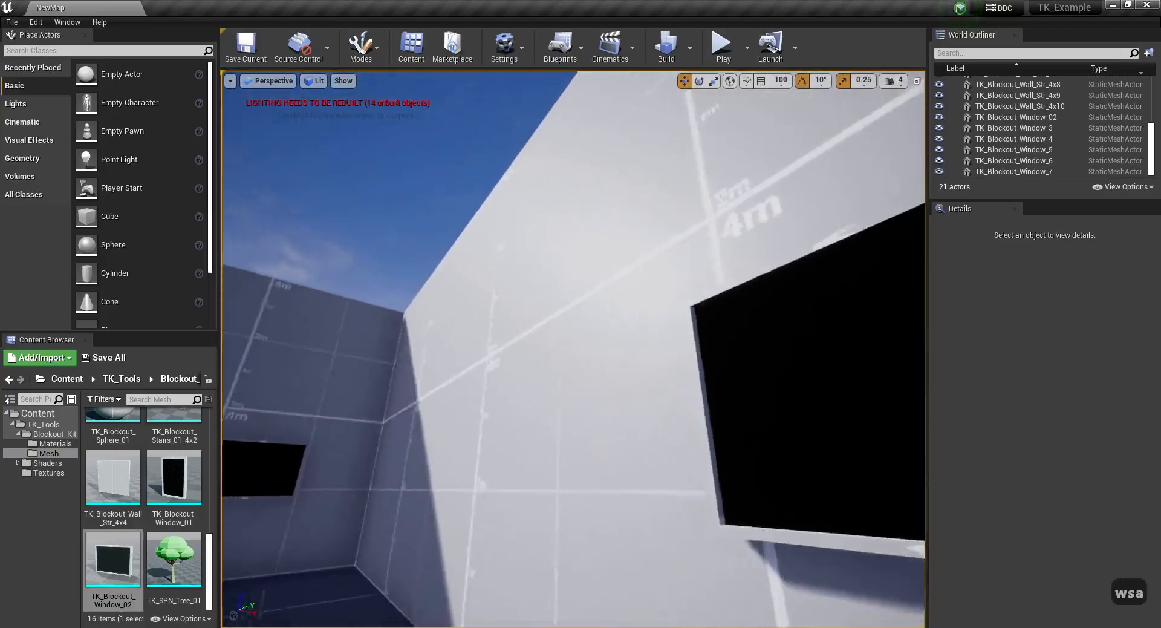
{"action": "key", "text": "w"}
{"action": "key", "text": "a"}
{"action": "key", "text": "a"}
{"action": "key", "text": "d"}
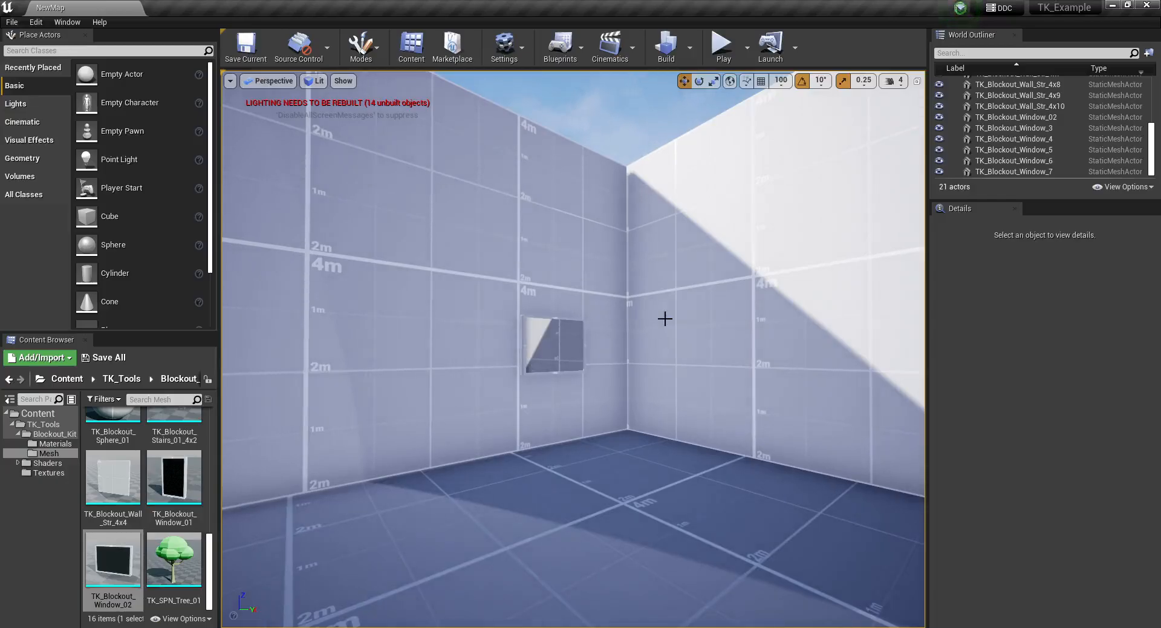
Examine the windows in the room's remaining walls and the sunlit and shaded areas around the partition.
{"action": "key", "text": "d"}
{"action": "key", "text": "w"}
{"action": "key", "text": "s"}
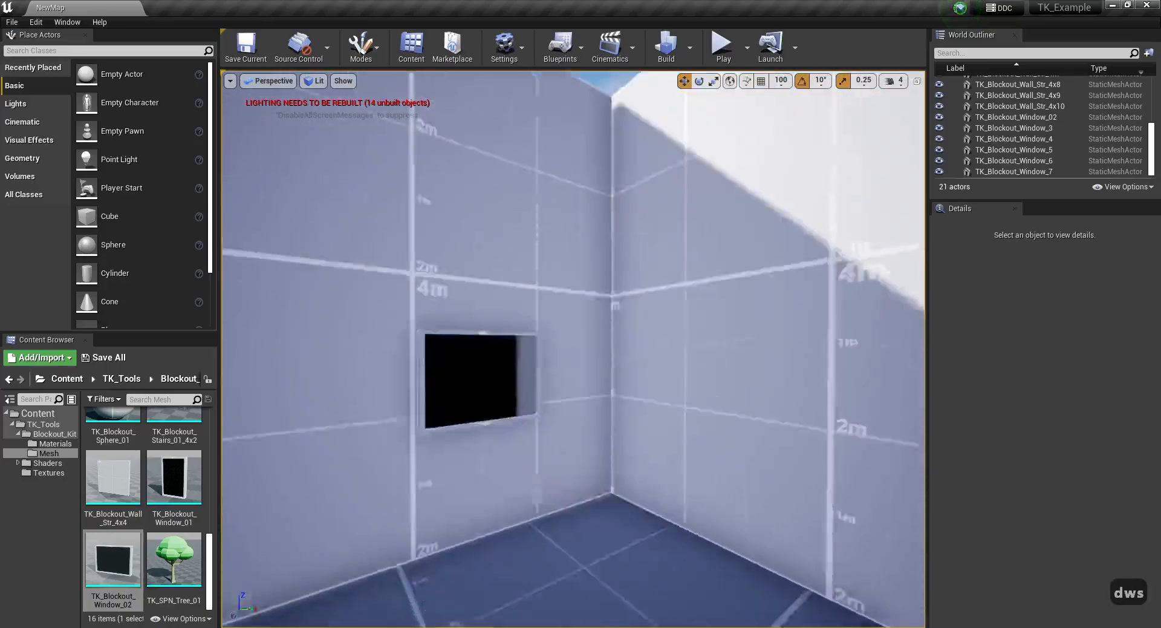
{"action": "key", "text": "a"}
{"action": "key", "text": "w"}
{"action": "mouse_move", "coordinate": [589, 261]}
{"action": "right_mouse_down"}
{"action": "mouse_move", "coordinate": [572, 261]}
{"action": "mouse_move", "coordinate": [590, 261]}
{"action": "right_mouse_up"}
{"action": "key", "text": "w"}
{"action": "key", "text": "s"}
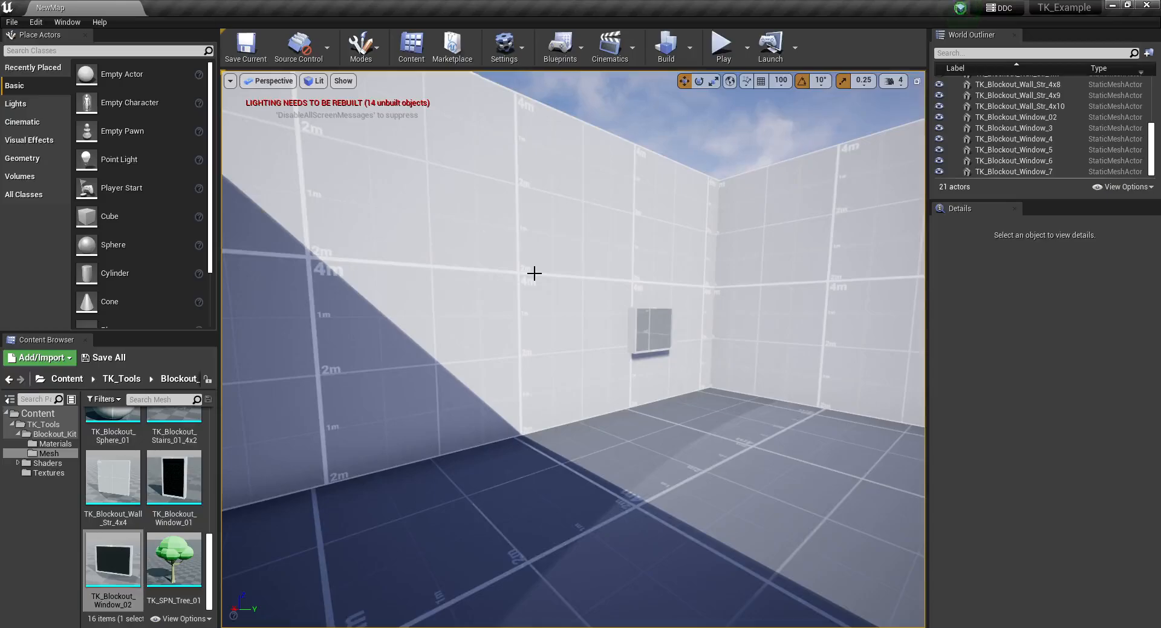
{"action": "right_click_drag", "start_coordinate": [571, 294], "coordinate": [698, 296]}
{"action": "key", "text": "s"}
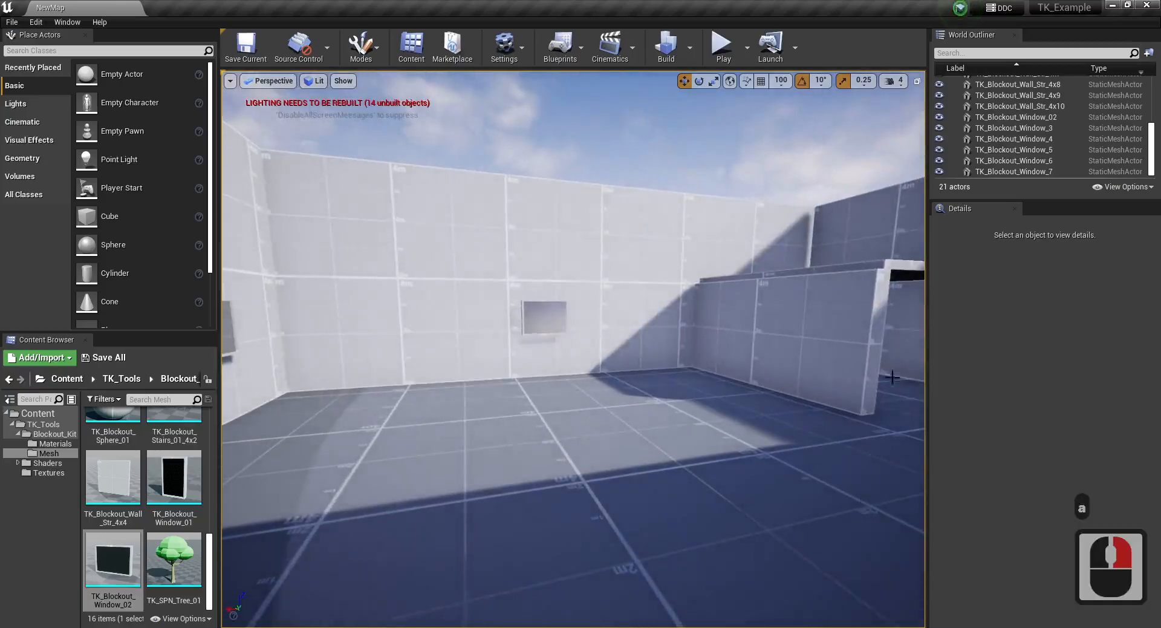
{"action": "key", "text": "w"}
{"action": "key", "text": "d"}
{"action": "right_click_drag", "start_coordinate": [496, 399], "coordinate": [374, 400]}
{"action": "key", "text": "d"}
{"action": "key", "text": "d"}
Select the directional Light Source above the default floor outside the room and enlarge the area showing its properties.
{"action": "right_click_drag", "start_coordinate": [538, 391], "coordinate": [847, 350]}
{"action": "key", "text": "d"}
{"action": "key", "text": "w"}
{"action": "key", "text": "w"}
{"action": "key", "text": "d"}
{"action": "key", "text": "w"}
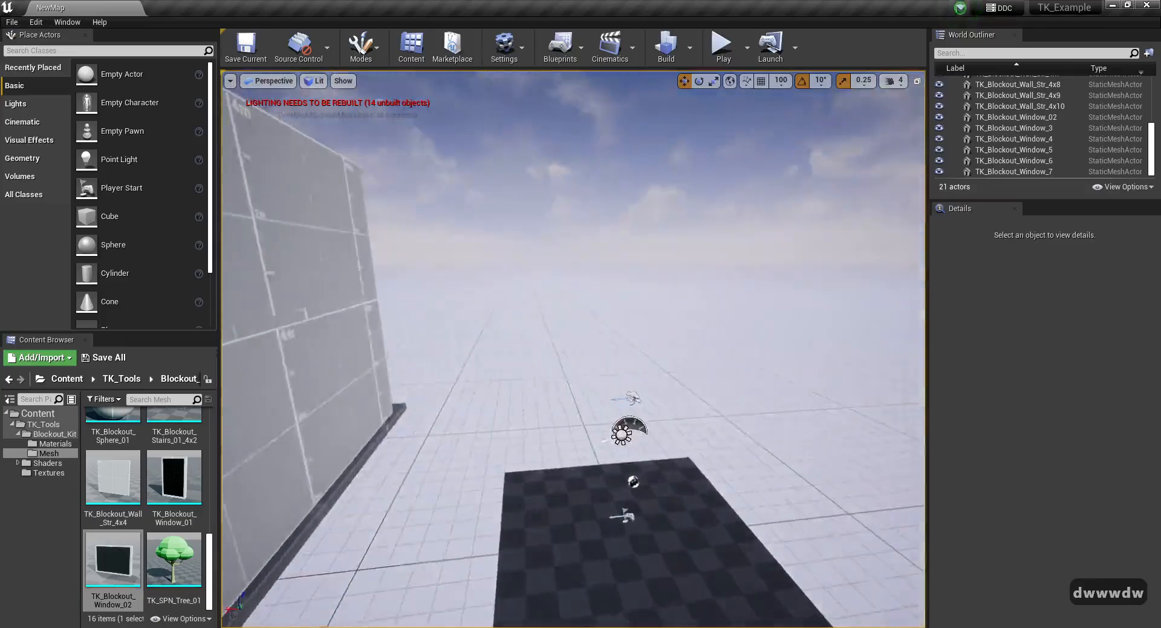
{"action": "key", "text": "d"}
{"action": "key", "text": "s"}
{"action": "key", "text": "d"}
{"action": "key", "text": "d"}
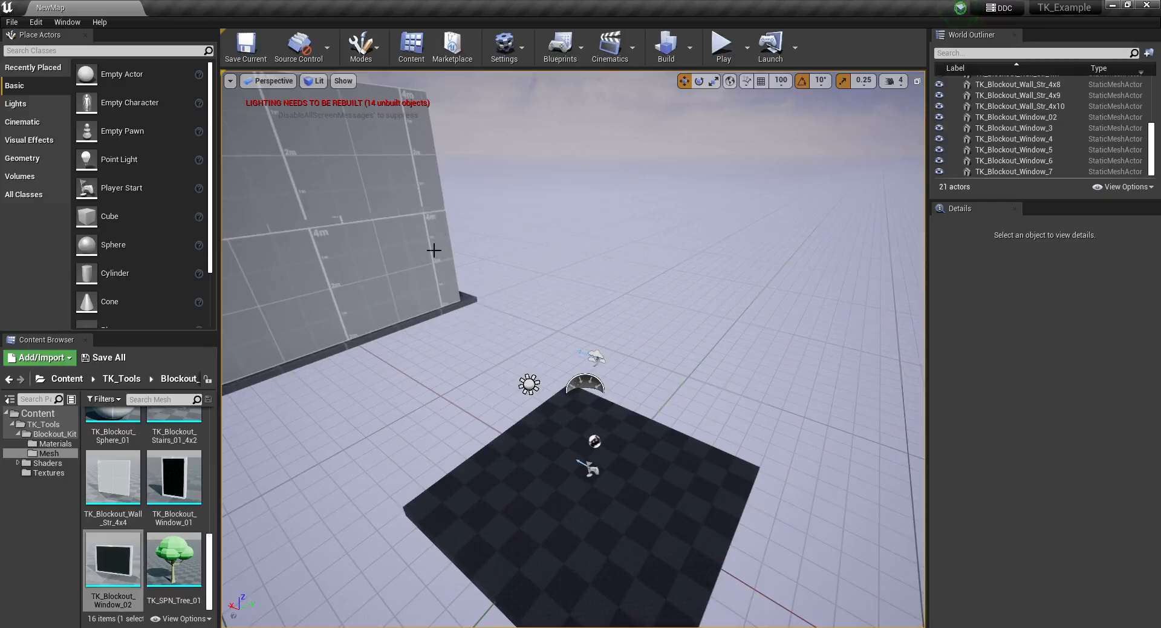
{"action": "key", "text": "d"}
{"action": "right_click_drag", "start_coordinate": [552, 276], "coordinate": [552, 276]}
{"action": "key", "text": "w"}
{"action": "key", "text": "w"}
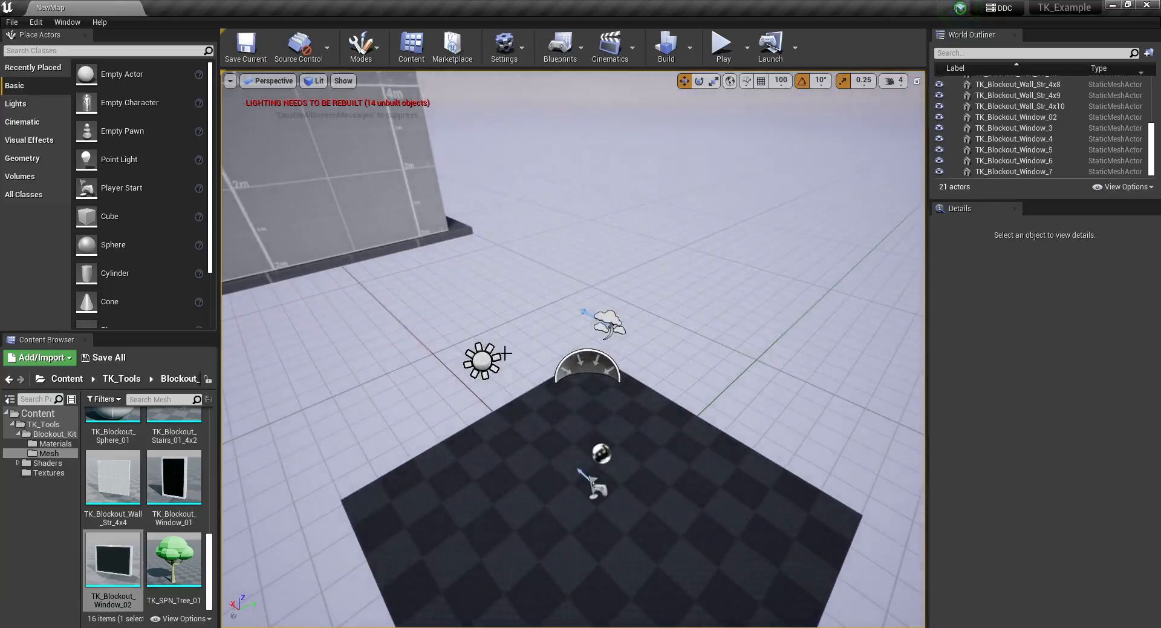
{"action": "left_click", "coordinate": [482, 361]}
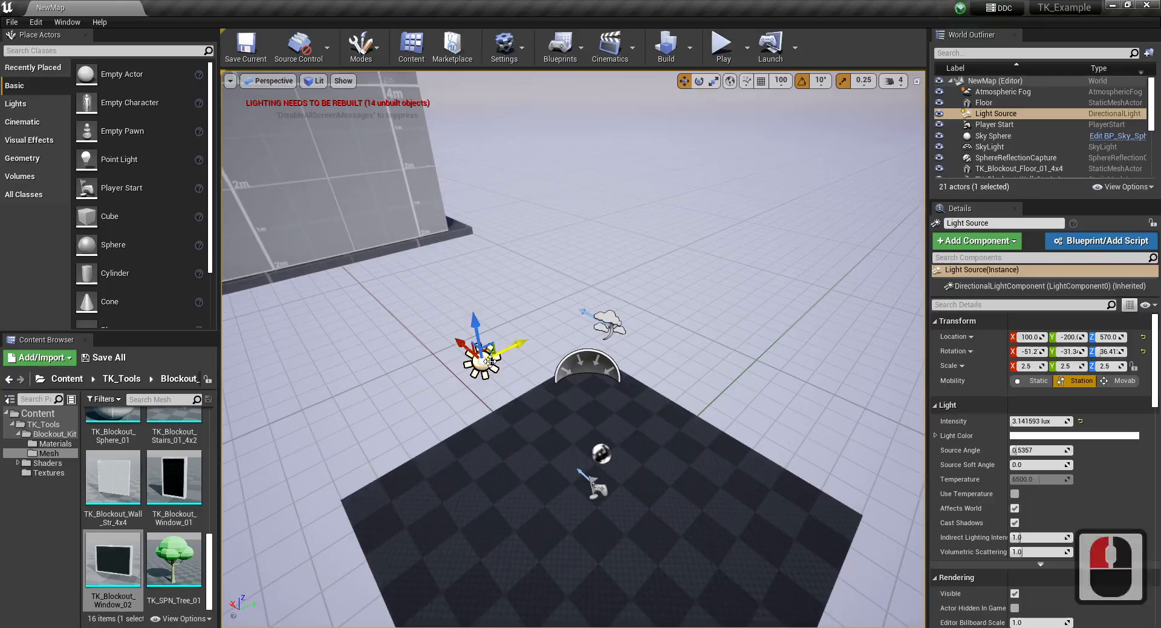
{"action": "left_click_drag", "start_coordinate": [927, 110], "coordinate": [883, 112]}
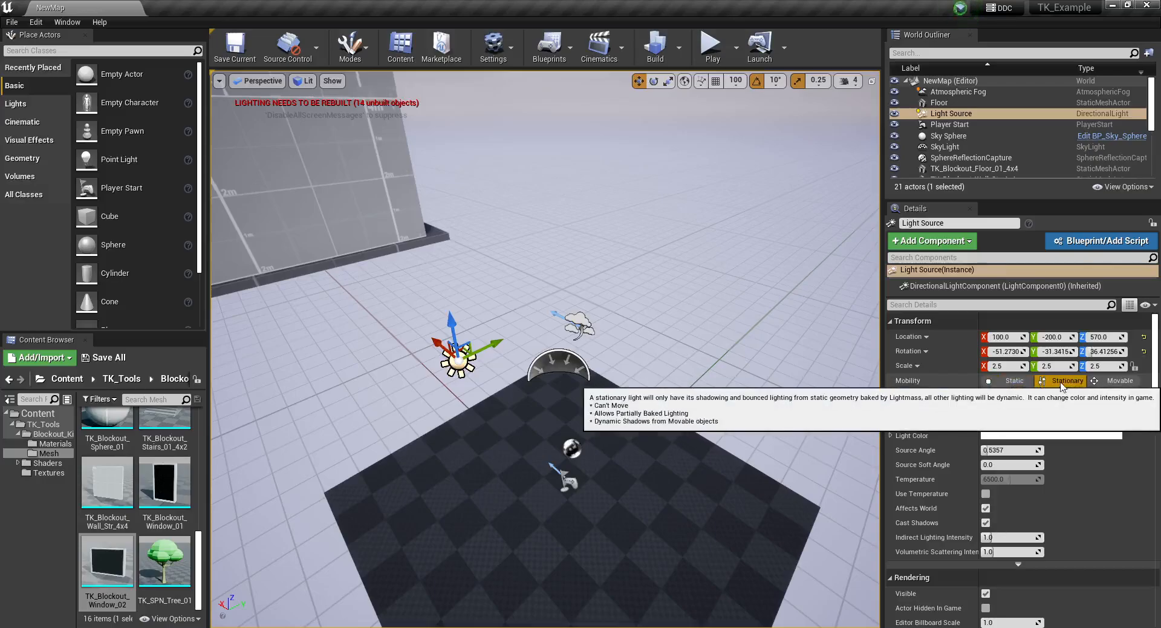
Set the Light Source mobility to Static with the room interior in view.
{"action": "key", "text": "a"}
{"action": "right_click_drag", "start_coordinate": [683, 357], "coordinate": [545, 290]}
{"action": "key", "text": "s"}
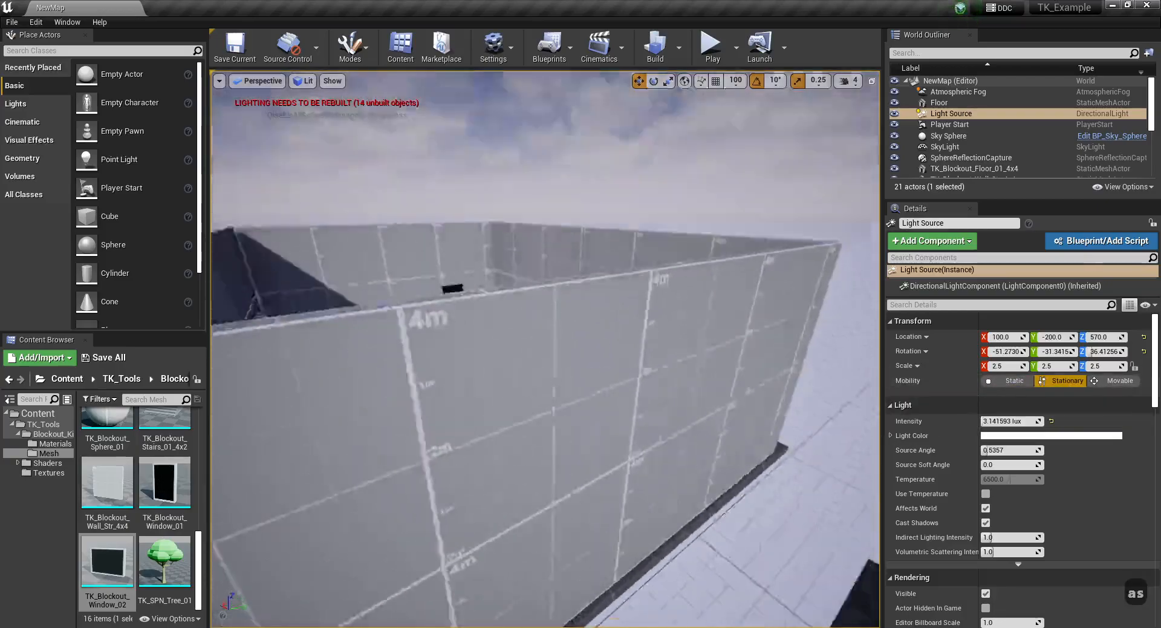
{"action": "key", "text": "w"}
{"action": "mouse_move", "coordinate": [547, 353]}
{"action": "right_mouse_down"}
{"action": "mouse_move", "coordinate": [538, 308]}
{"action": "mouse_move", "coordinate": [547, 353]}
{"action": "right_mouse_up"}
{"action": "key", "text": "a"}
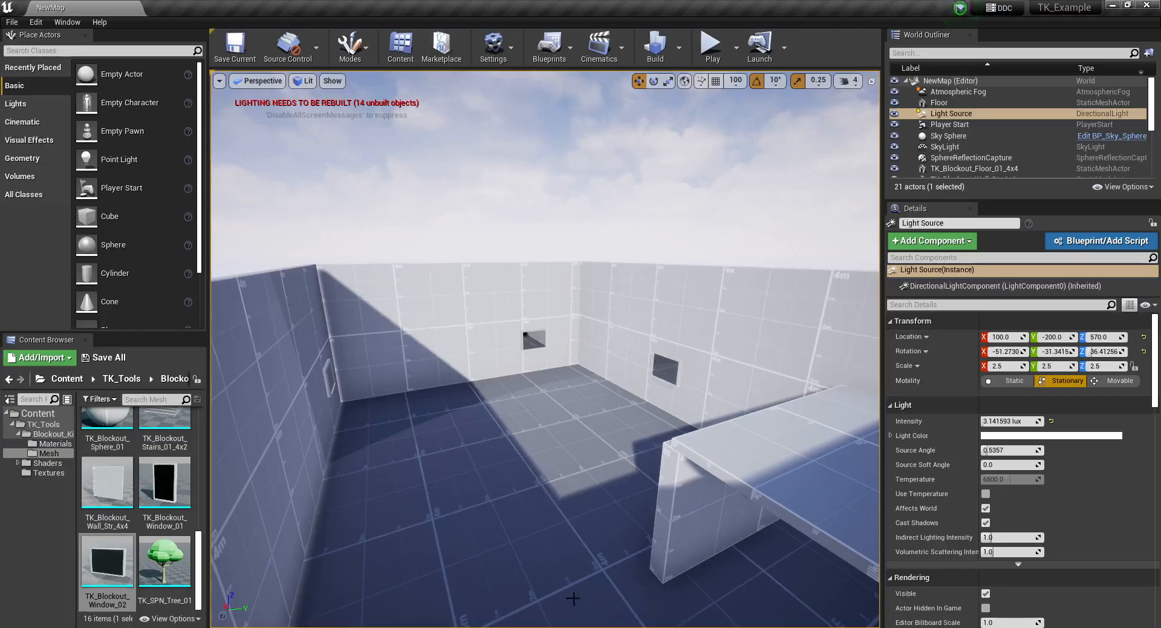
{"action": "left_click", "coordinate": [1014, 380]}
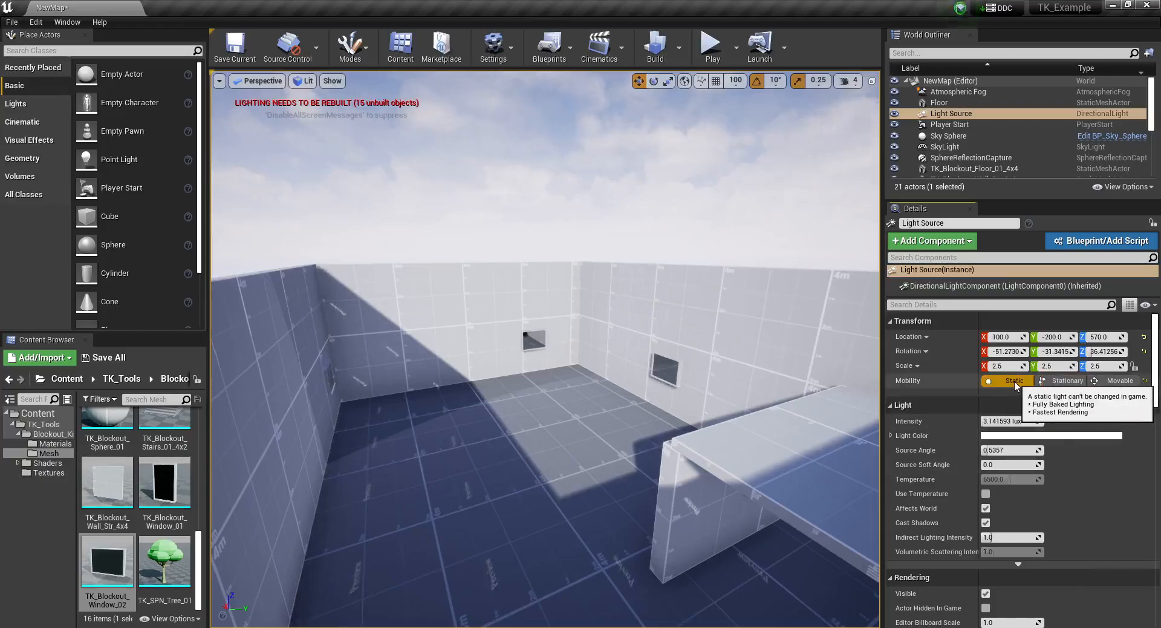
Switch the Light Source mobility to Stationary and view the shadows across the room.
{"action": "left_click", "coordinate": [1062, 380]}
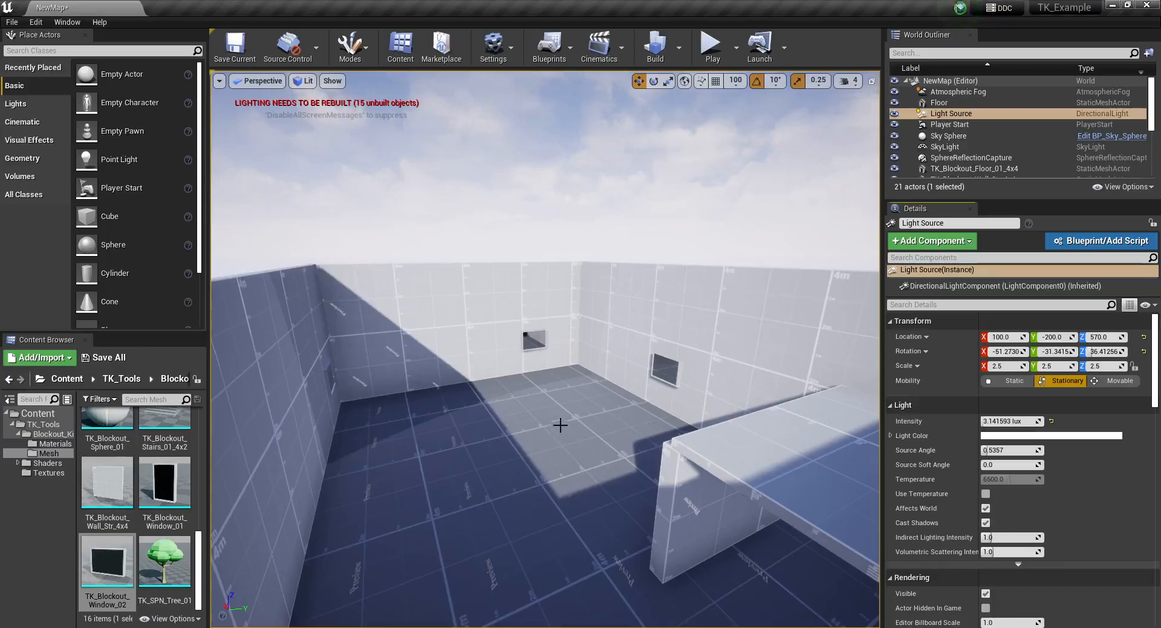
{"action": "key", "text": "a"}
{"action": "key", "text": "w"}
{"action": "key", "text": "a"}
{"action": "right_click_drag", "start_coordinate": [560, 425], "coordinate": [530, 430]}
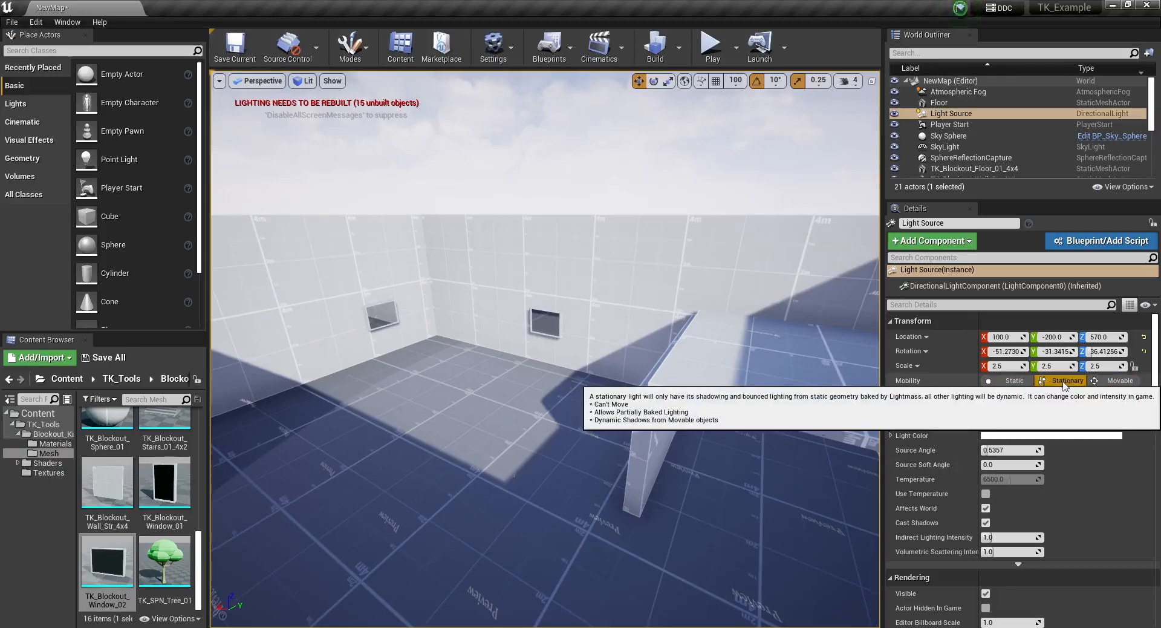
Set the Light Source mobility to Movable and inspect the shadows under the roofed corner.
{"action": "left_click", "coordinate": [1109, 386]}
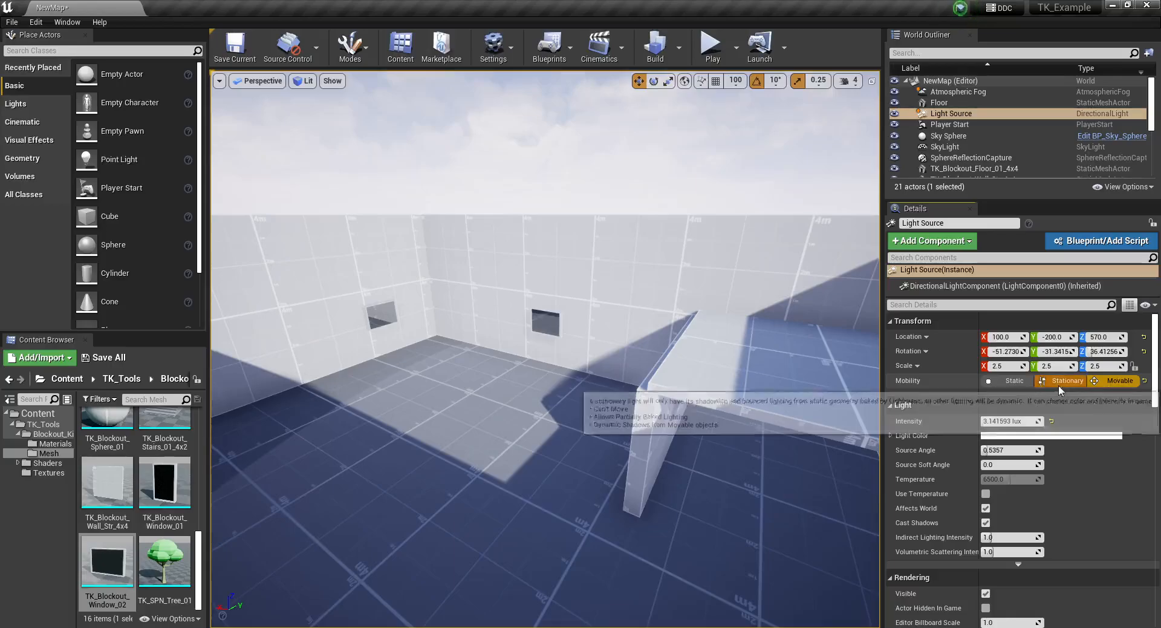
{"action": "key", "text": "w"}
{"action": "right_click_drag", "start_coordinate": [603, 444], "coordinate": [756, 509]}
{"action": "key", "text": "w"}
{"action": "key", "text": "w"}
{"action": "key", "text": "s"}
{"action": "key", "text": "a"}
{"action": "key", "text": "s"}
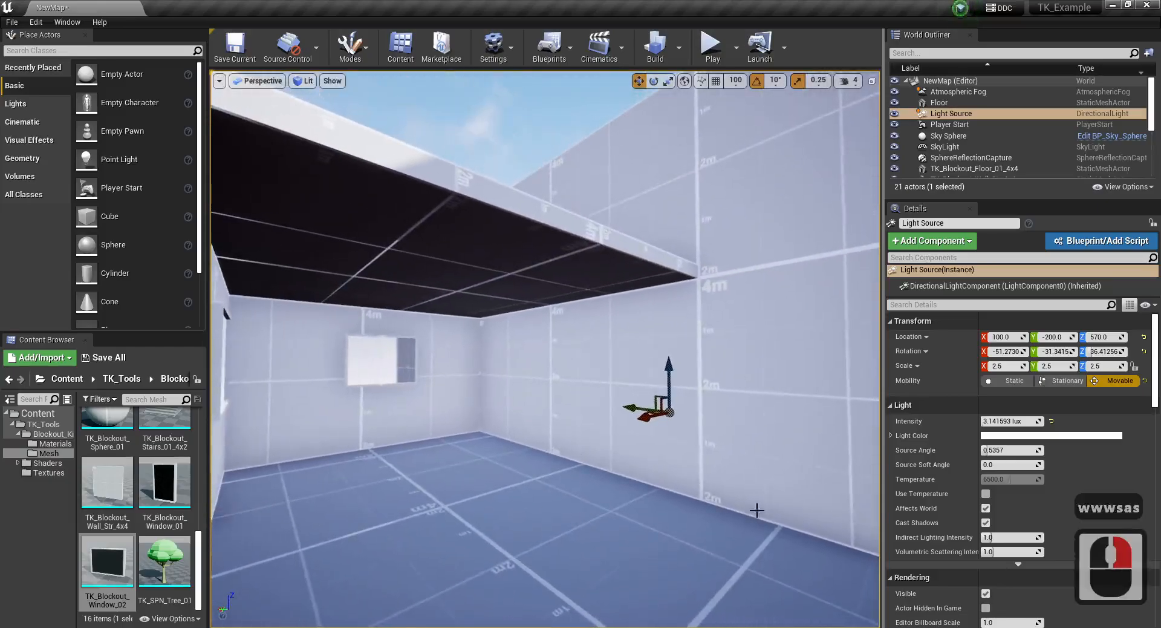
{"action": "right_click_drag", "start_coordinate": [602, 480], "coordinate": [514, 385]}
{"action": "key", "text": "s"}
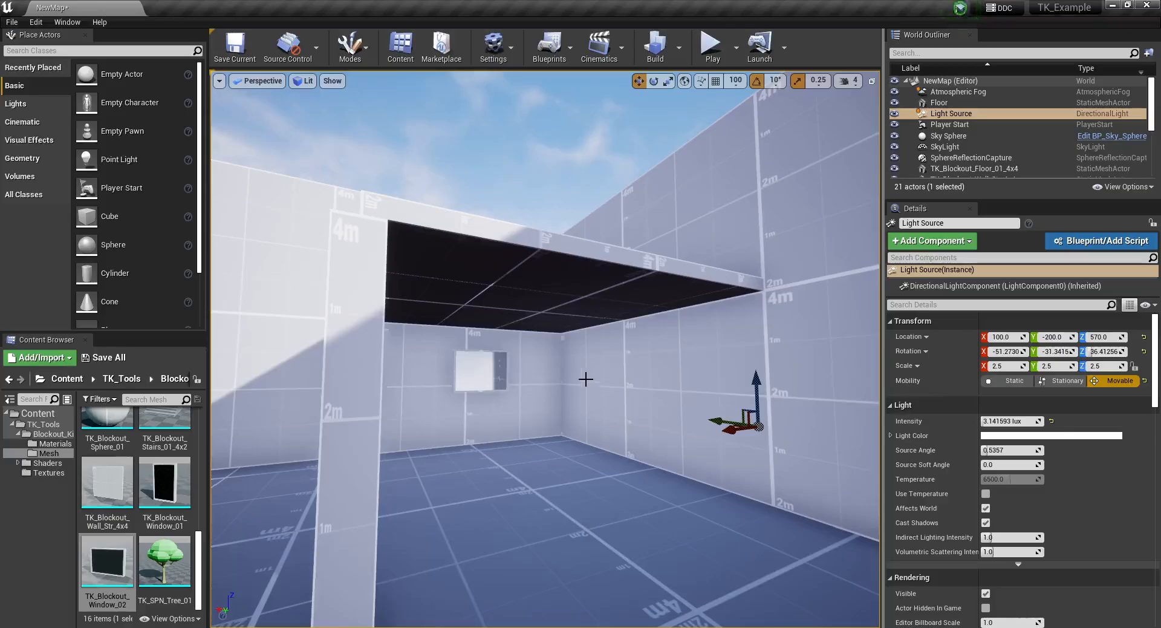
{"action": "key", "text": "d"}
{"action": "right_click_drag", "start_coordinate": [701, 339], "coordinate": [544, 390]}
{"action": "key", "text": "s"}
{"action": "key", "text": "d"}
{"action": "key", "text": "w"}
{"action": "key", "text": "s"}
Return the Light Source mobility to Stationary and review the lighting over the whole room.
{"action": "left_click", "coordinate": [1063, 381]}
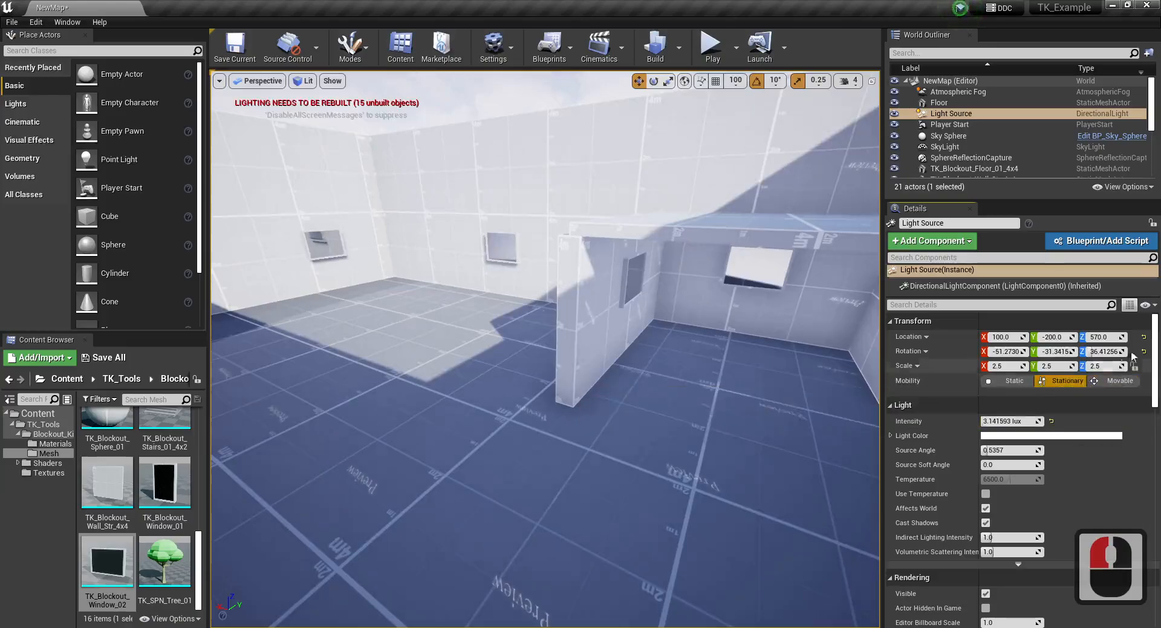
{"action": "key", "text": "d"}
{"action": "key", "text": "s"}
{"action": "right_click_drag", "start_coordinate": [448, 317], "coordinate": [413, 272]}
{"action": "key", "text": "a"}
{"action": "key", "text": "d"}
{"action": "key", "text": "w"}
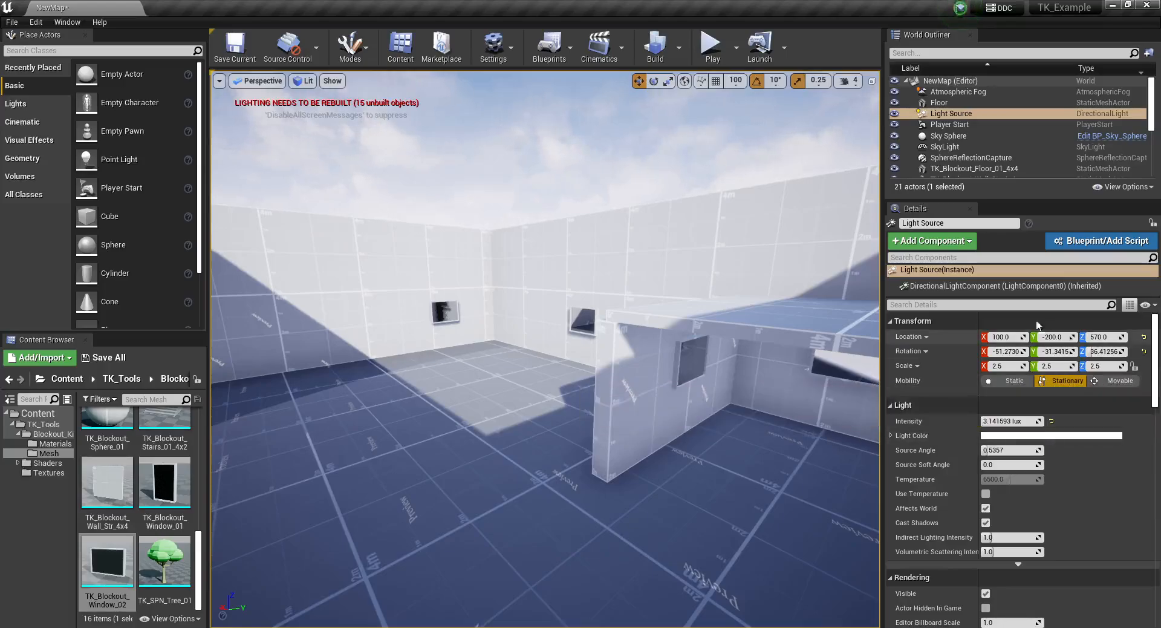
Select the SkyLight actor, then list the placeable Lights with more room for their names.
{"action": "left_click", "coordinate": [988, 150]}
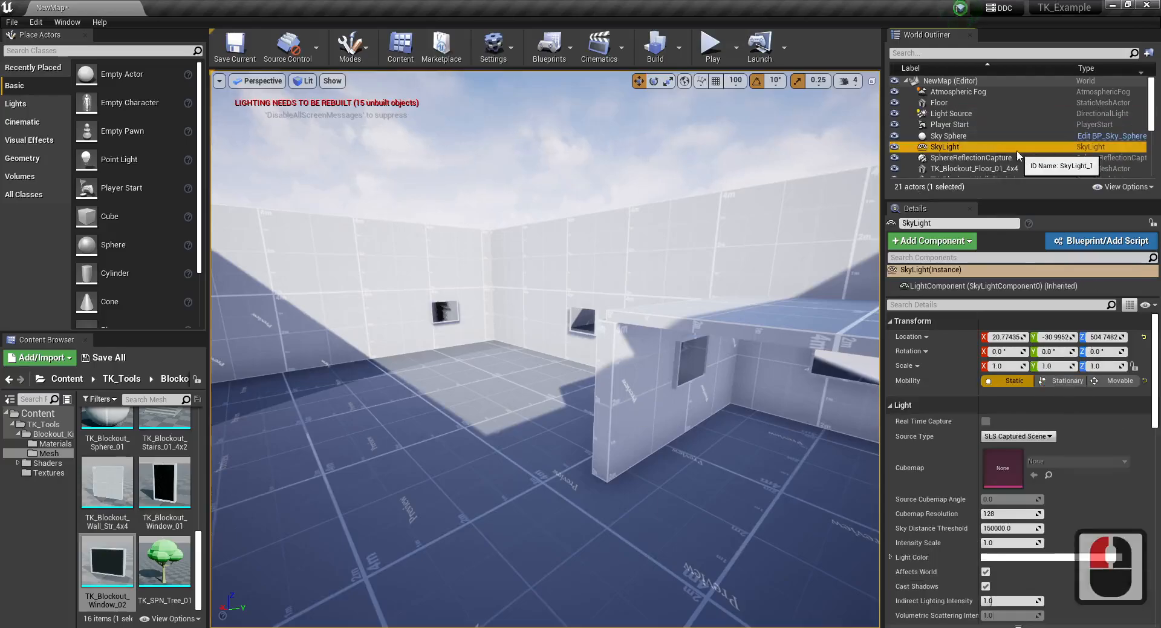
{"action": "left_click", "coordinate": [207, 179]}
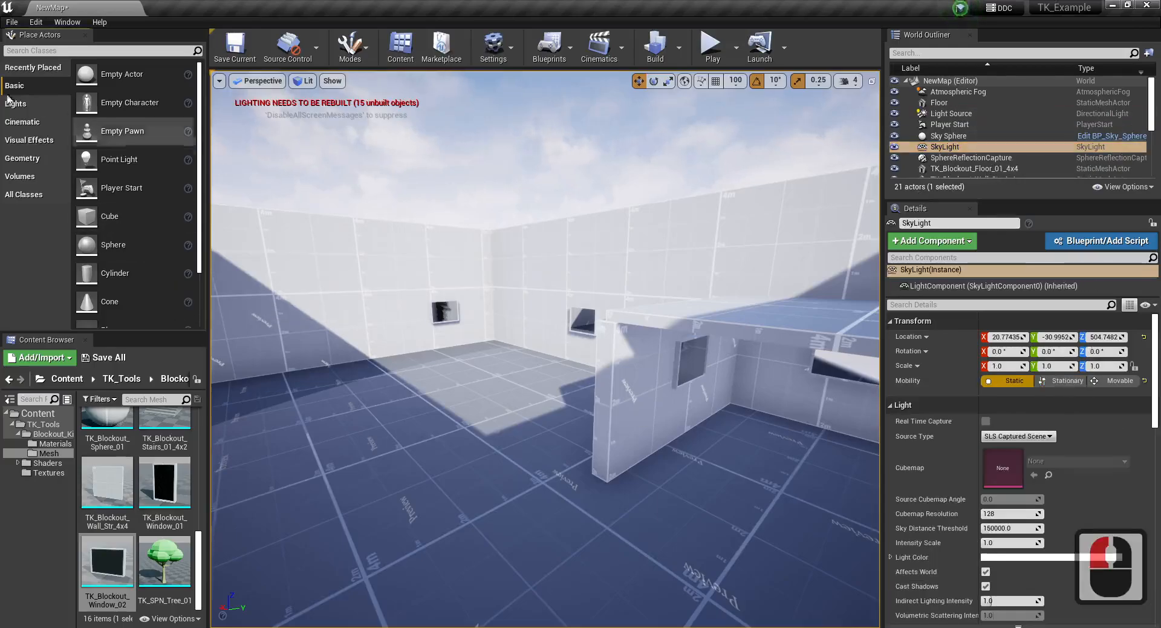
{"action": "left_click", "coordinate": [15, 103]}
{"action": "left_click_drag", "start_coordinate": [208, 99], "coordinate": [256, 99]}
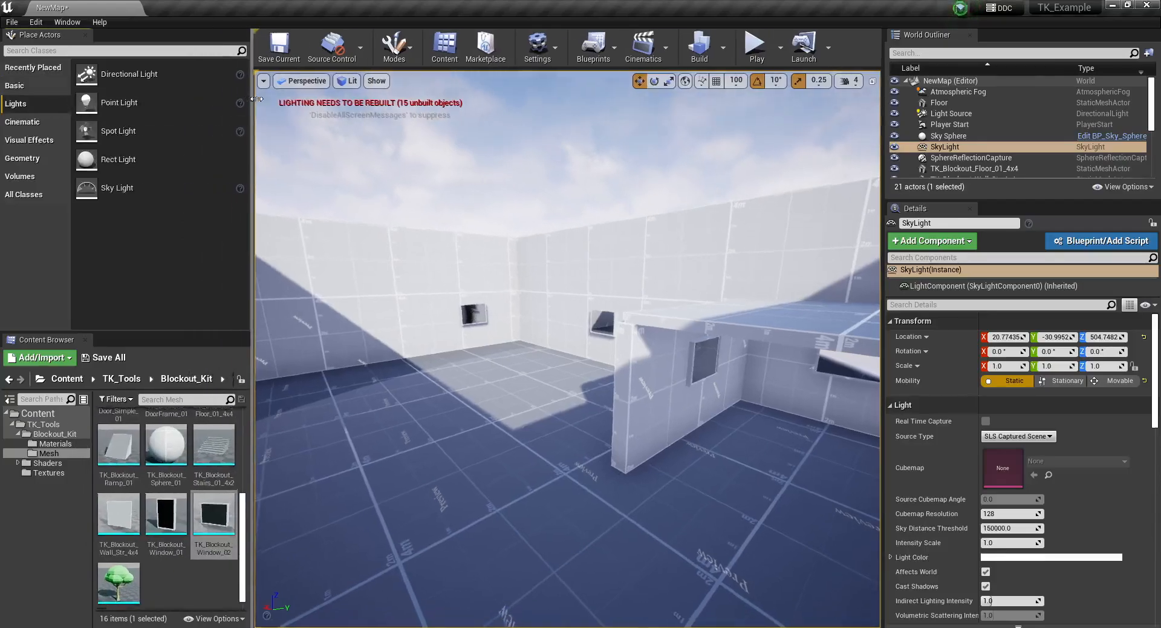
Delete the Light Source, SkyLight and SphereReflectionCapture actors together, accepting all broken references.
{"action": "key", "text": "d"}
{"action": "right_click_drag", "start_coordinate": [427, 292], "coordinate": [447, 309]}
{"action": "key", "text": "d"}
{"action": "key", "text": "w"}
{"action": "key", "text": "w"}
{"action": "right_click_drag", "start_coordinate": [726, 324], "coordinate": [690, 327]}
{"action": "key", "text": "d"}
{"action": "left_click", "coordinate": [477, 306], "text": "shift"}
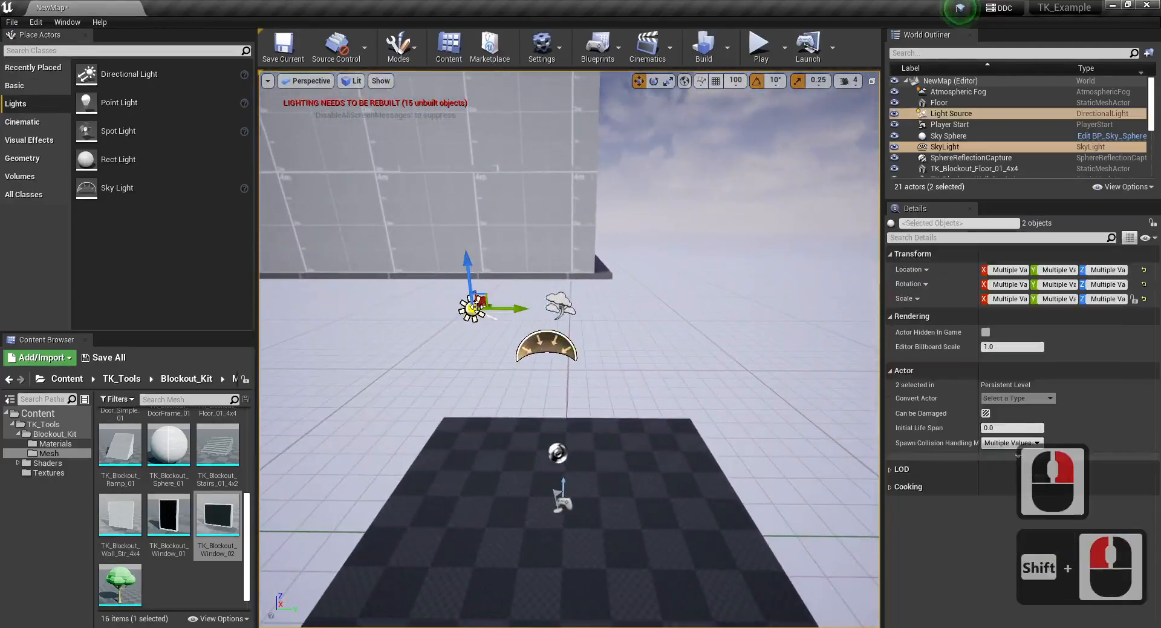
{"action": "left_click", "coordinate": [558, 454], "text": "shift"}
{"action": "key", "text": "Delete"}
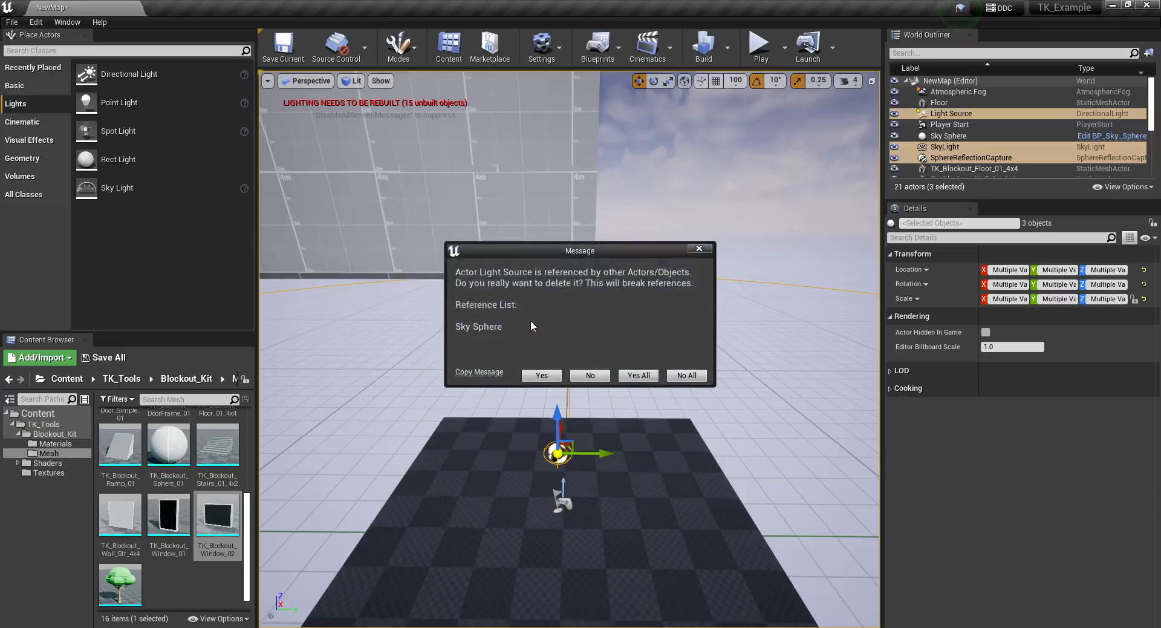
{"action": "left_click", "coordinate": [636, 376]}
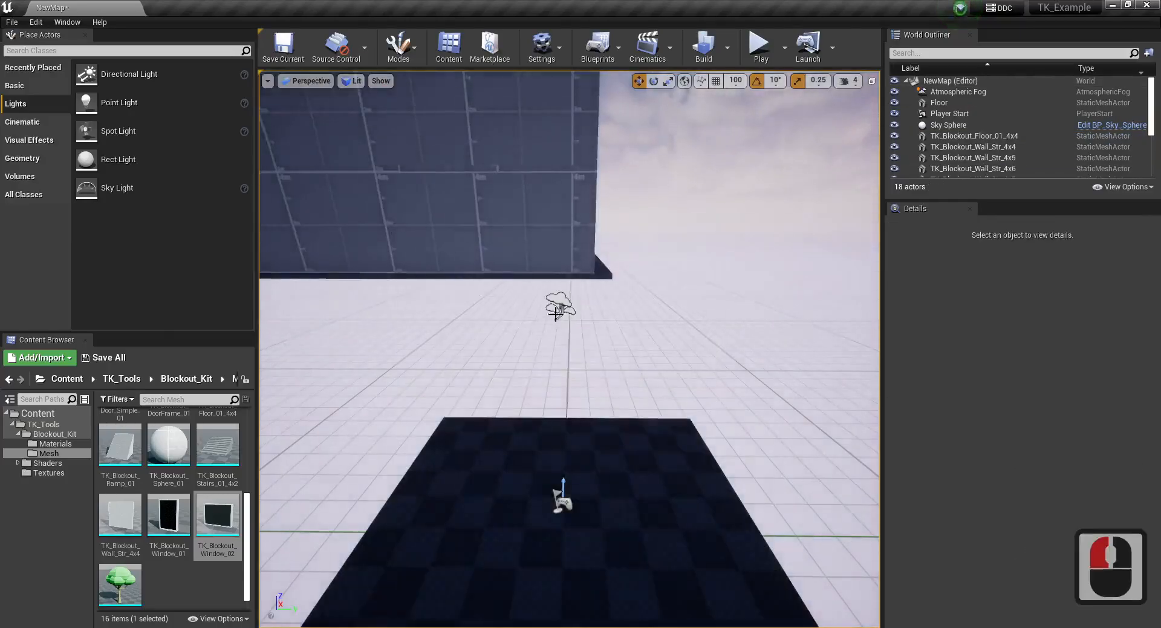
Delete the Sky Sphere actor from the level.
{"action": "left_click_drag", "start_coordinate": [555, 312], "coordinate": [555, 339]}
{"action": "left_click", "coordinate": [700, 202]}
{"action": "key", "text": "Delete"}
{"action": "right_click_drag", "start_coordinate": [690, 205], "coordinate": [707, 224]}
{"action": "left_click", "coordinate": [684, 290]}
{"action": "left_click", "coordinate": [684, 296]}
{"action": "key", "text": "Delete"}
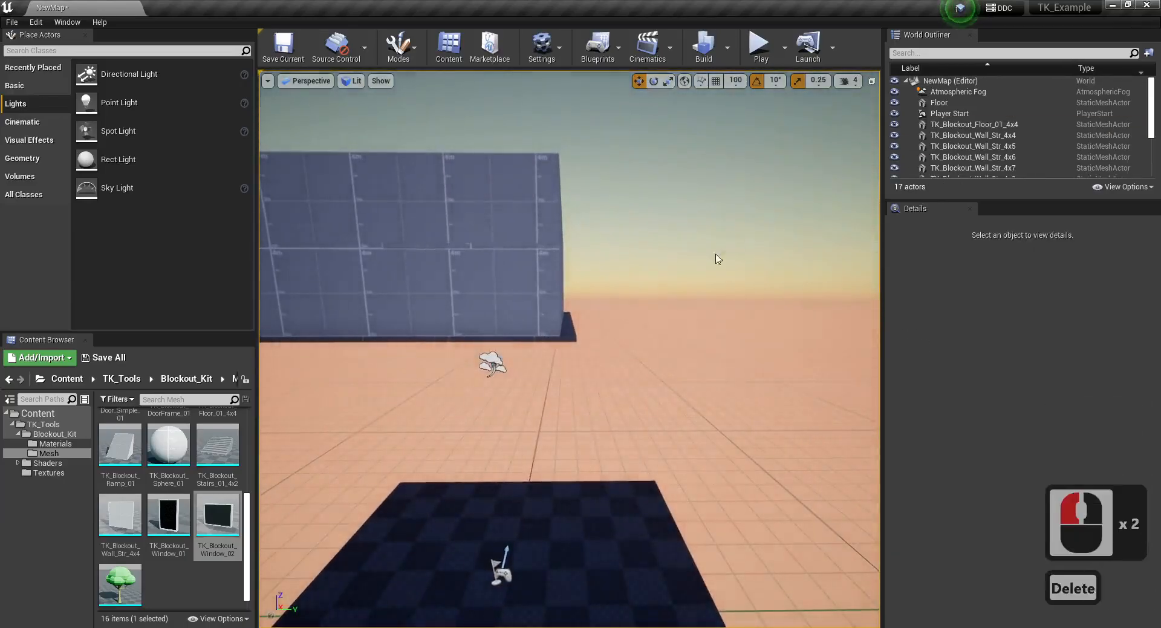
Filter the level's actors by "f" and delete the Atmospheric Fog actor.
{"action": "left_click", "coordinate": [953, 51]}
{"action": "type", "text": "f"}
{"action": "left_click", "coordinate": [484, 362]}
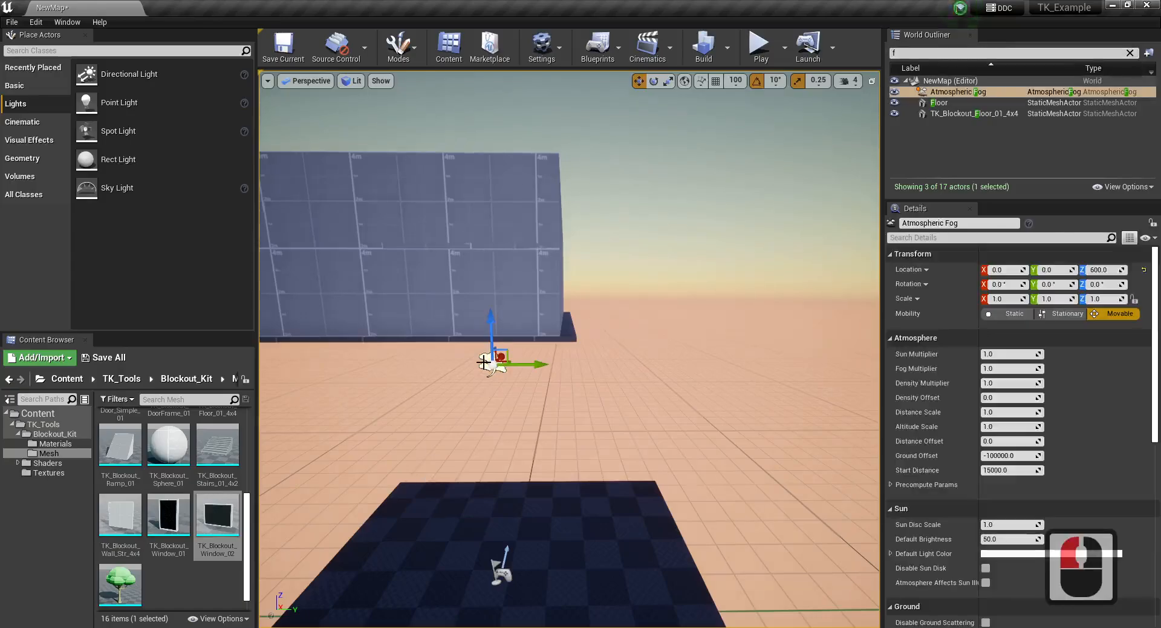
{"action": "key", "text": "Delete"}
Examine how the blockout room looks with its lights, sky and fog removed.
{"action": "right_click_drag", "start_coordinate": [469, 383], "coordinate": [460, 314]}
{"action": "key", "text": "d"}
{"action": "key", "text": "s"}
{"action": "key", "text": "w"}
{"action": "key", "text": "a"}
{"action": "right_click_drag", "start_coordinate": [641, 327], "coordinate": [749, 424]}
{"action": "key", "text": "d"}
{"action": "key", "text": "w"}
{"action": "key", "text": "w"}
{"action": "key", "text": "s"}
{"action": "key", "text": "a"}
{"action": "key", "text": "w"}
{"action": "right_click_drag", "start_coordinate": [671, 430], "coordinate": [647, 424]}
{"action": "key", "text": "a"}
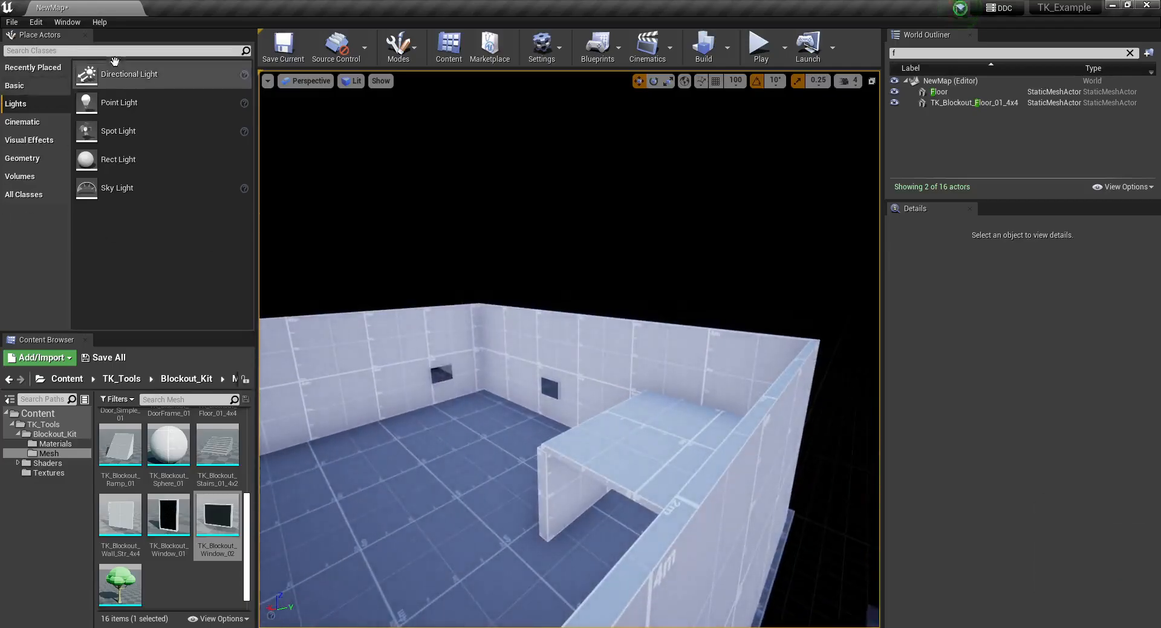
Search the placeable actors for "sky", add a BP_Sky_Sphere above the room and look at the new sky.
{"action": "left_click", "coordinate": [57, 52]}
{"action": "type", "text": "sky"}
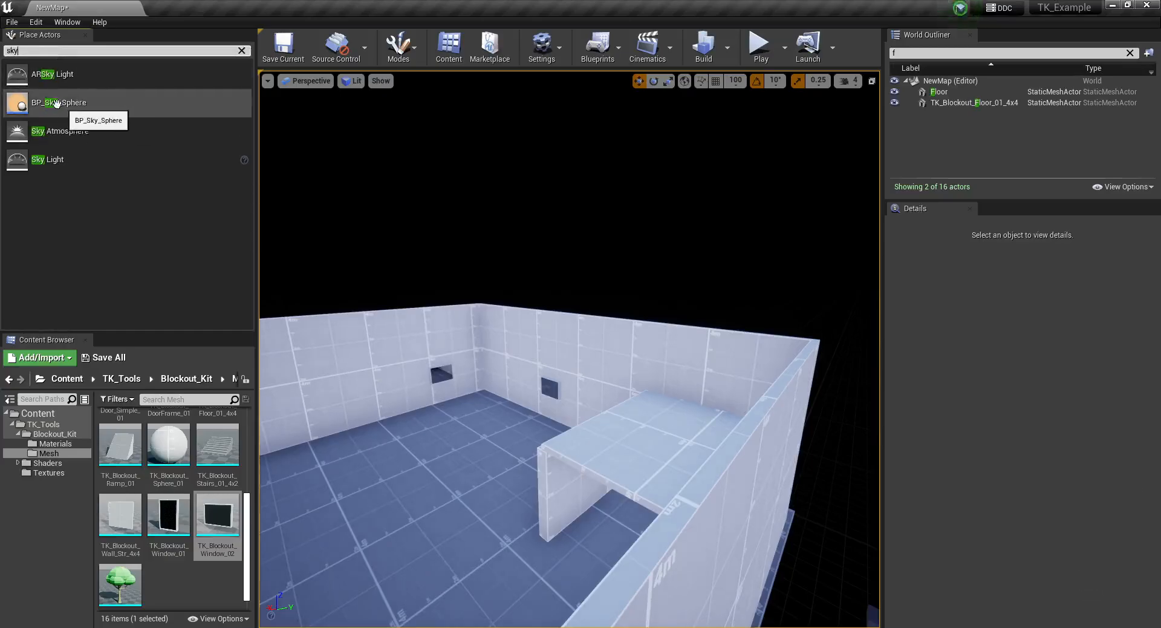
{"action": "left_click_drag", "start_coordinate": [68, 104], "coordinate": [430, 275]}
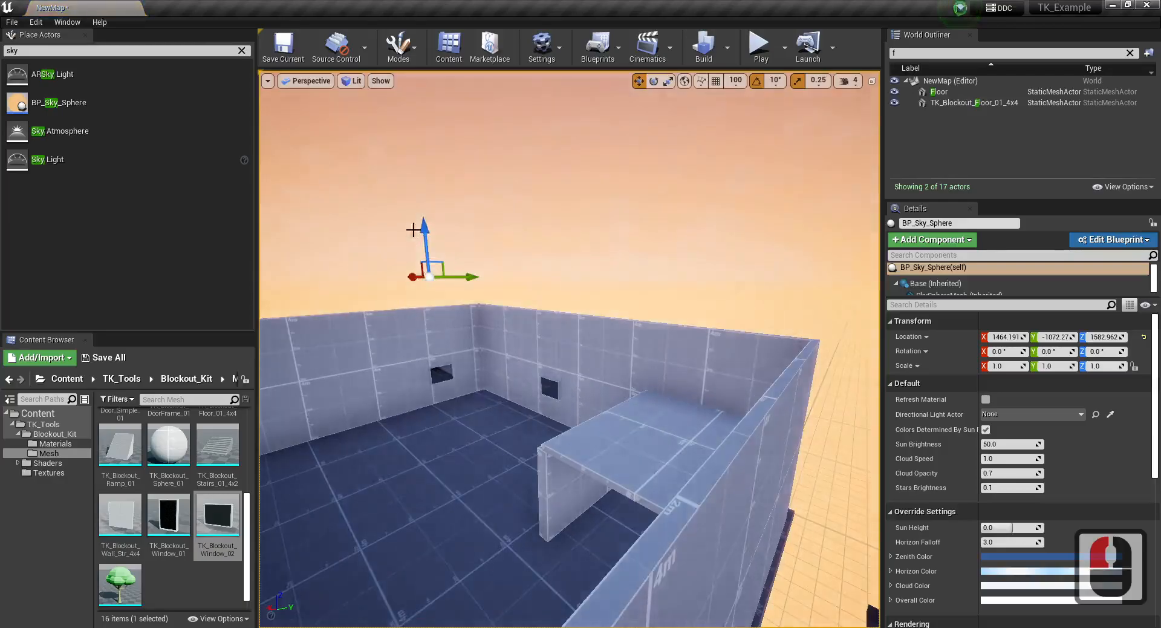
{"action": "key", "text": "d"}
{"action": "right_click_drag", "start_coordinate": [412, 228], "coordinate": [321, 281]}
{"action": "key", "text": "s"}
{"action": "key", "text": "a"}
{"action": "right_click_drag", "start_coordinate": [642, 258], "coordinate": [664, 214]}
{"action": "key", "text": "w"}
{"action": "key", "text": "a"}
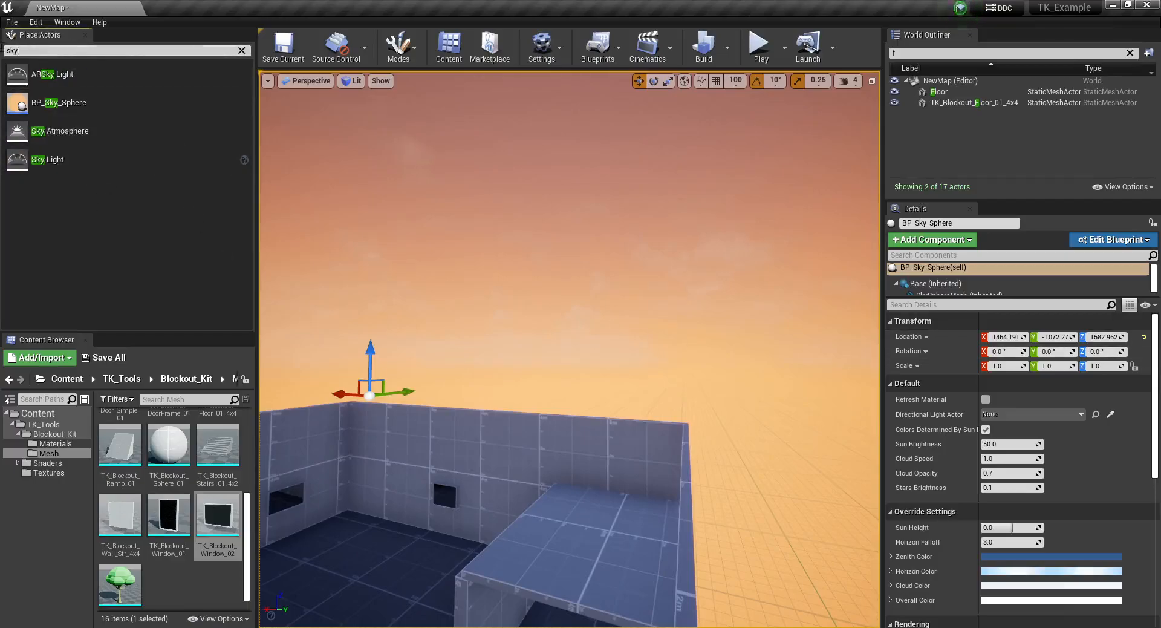
Search the placeable actors for "dir" and place a Directional Light in the sky above the room.
{"action": "left_click_drag", "start_coordinate": [21, 51], "coordinate": [2, 52]}
{"action": "type", "text": "dir"}
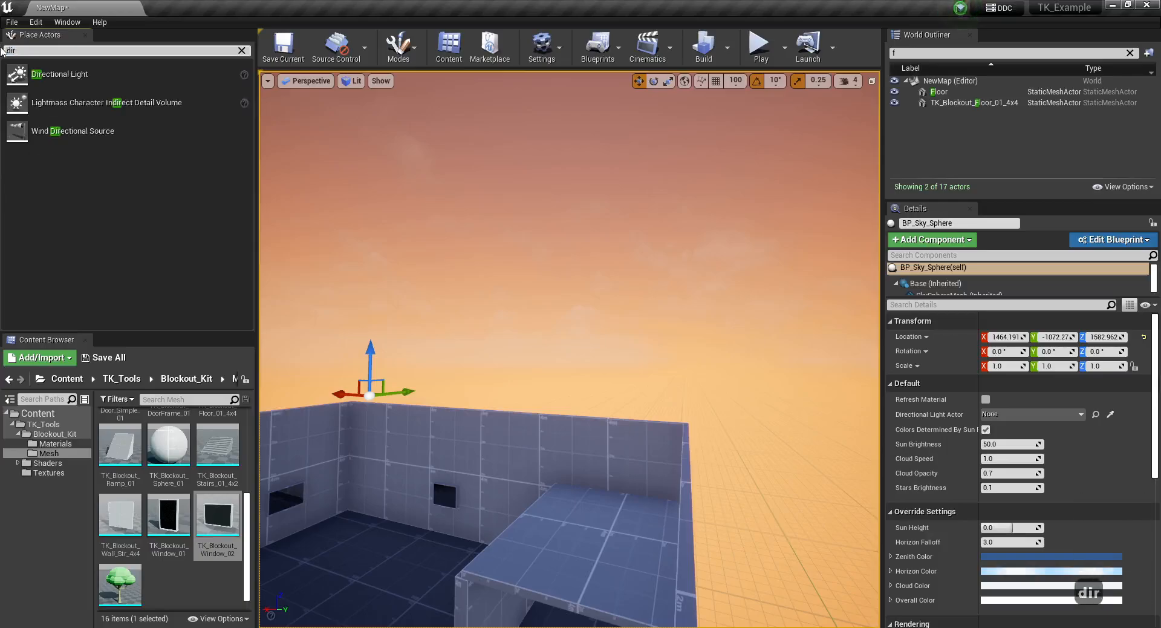
{"action": "left_click_drag", "start_coordinate": [414, 265], "coordinate": [617, 278]}
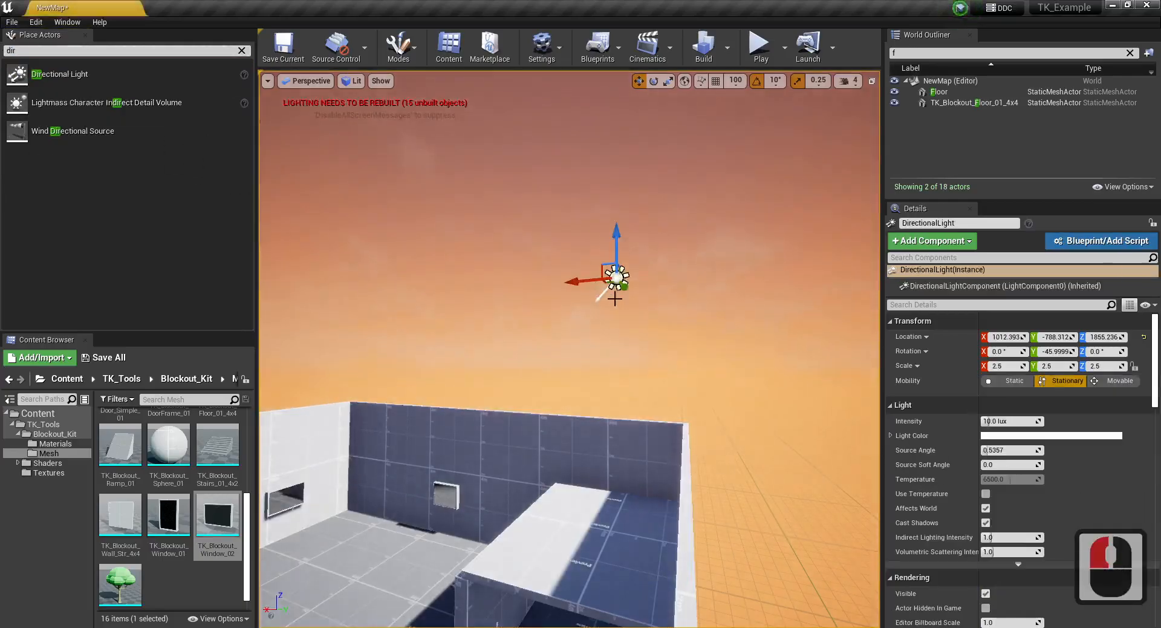
{"action": "key", "text": "d"}
{"action": "right_click_drag", "start_coordinate": [752, 318], "coordinate": [677, 339]}
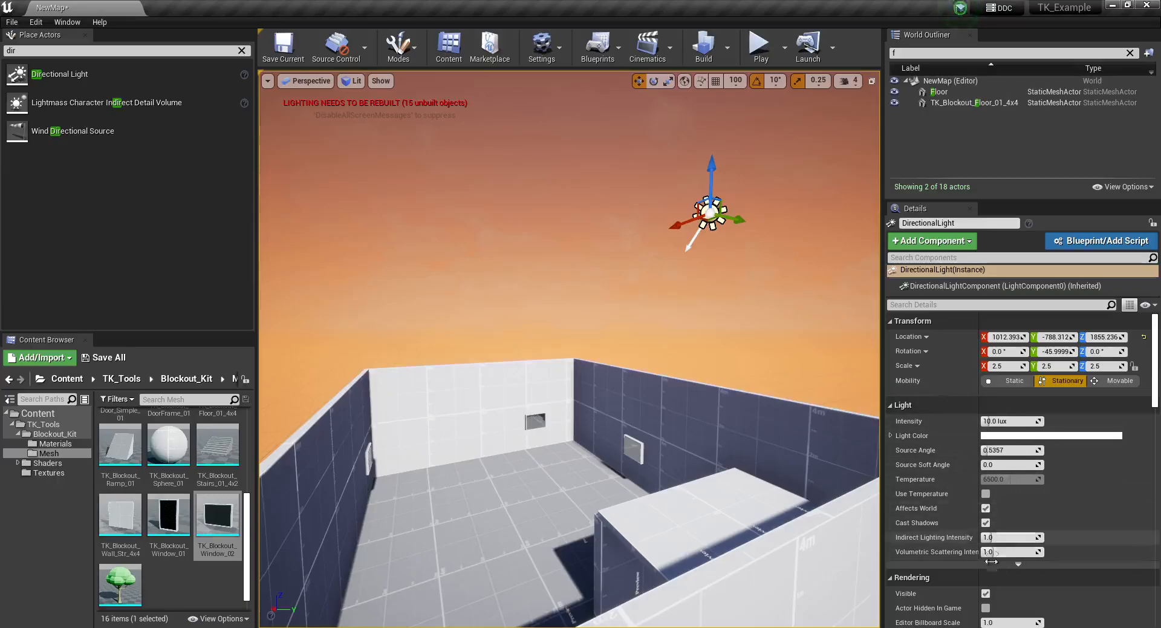
Rotate the directional light to about 50.4°, -33.4°, -33.6° and check the lit room from outside.
{"action": "key", "text": "e"}
{"action": "left_click_drag", "start_coordinate": [672, 240], "coordinate": [661, 197]}
{"action": "key", "text": "a"}
{"action": "right_click_drag", "start_coordinate": [668, 241], "coordinate": [725, 212]}
{"action": "key", "text": "s"}
{"action": "key", "text": "d"}
{"action": "key", "text": "s"}
{"action": "key", "text": "d"}
{"action": "key", "text": "d"}
{"action": "key", "text": "w"}
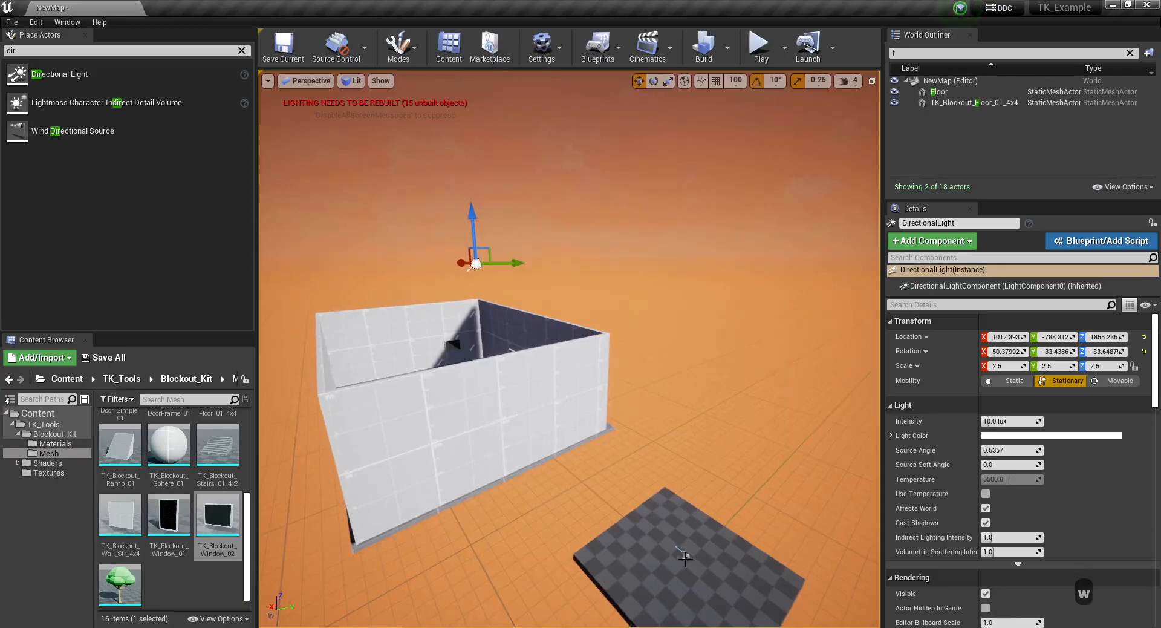
Search the placeable actors for "sky" and place a Sky Light beside the room.
{"action": "left_click", "coordinate": [591, 124]}
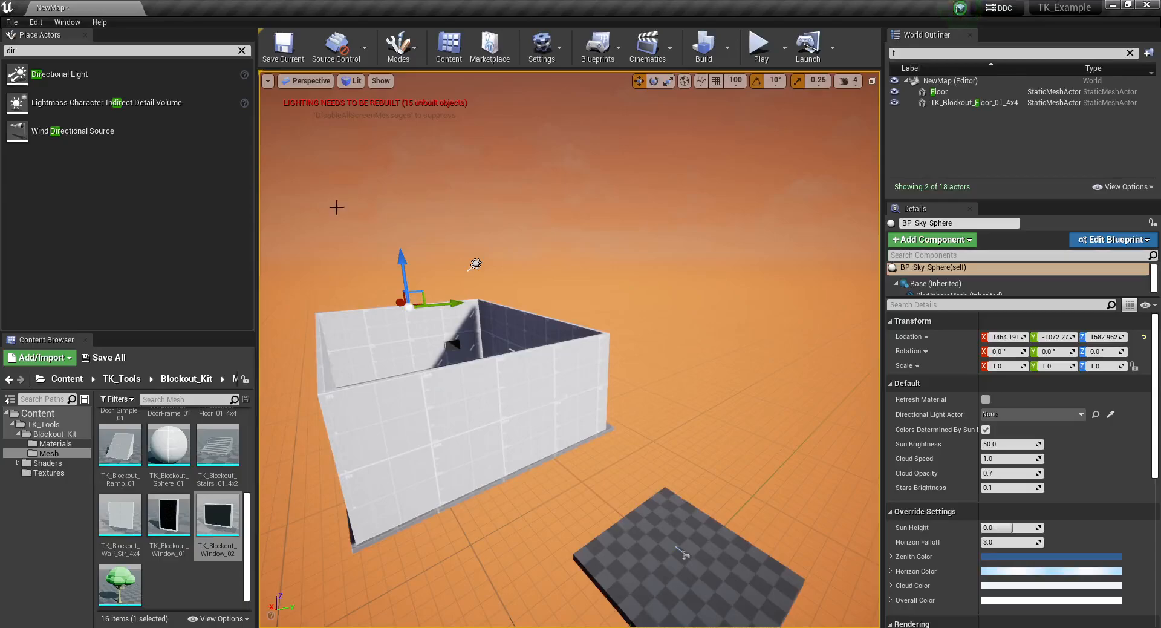
{"action": "left_click", "coordinate": [2, 53]}
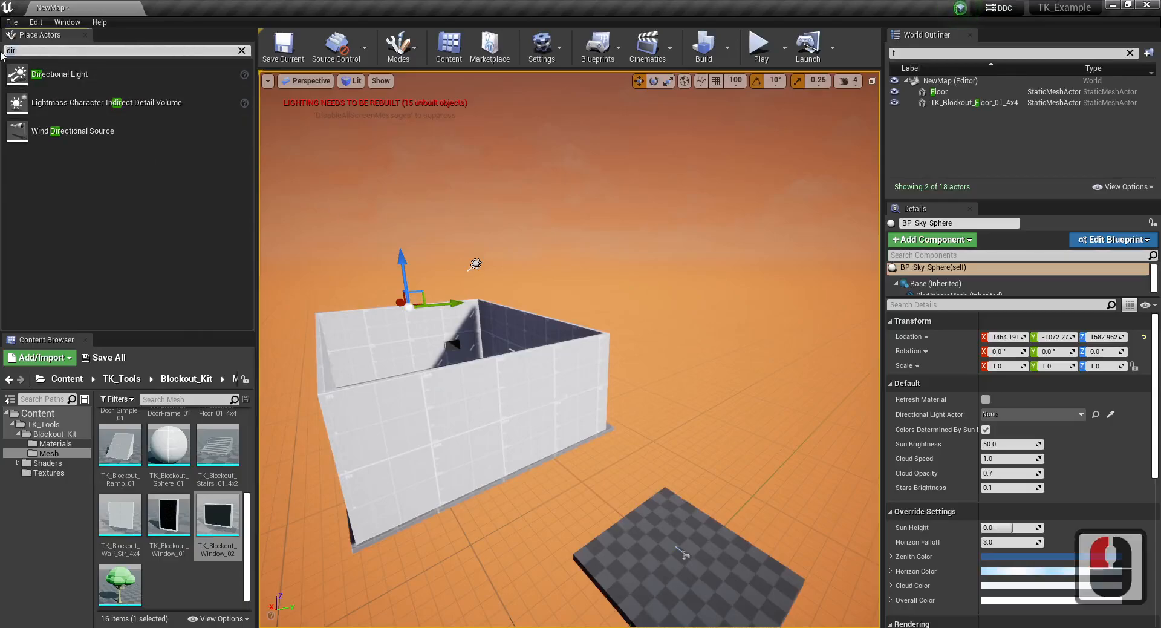
{"action": "type", "text": "sky"}
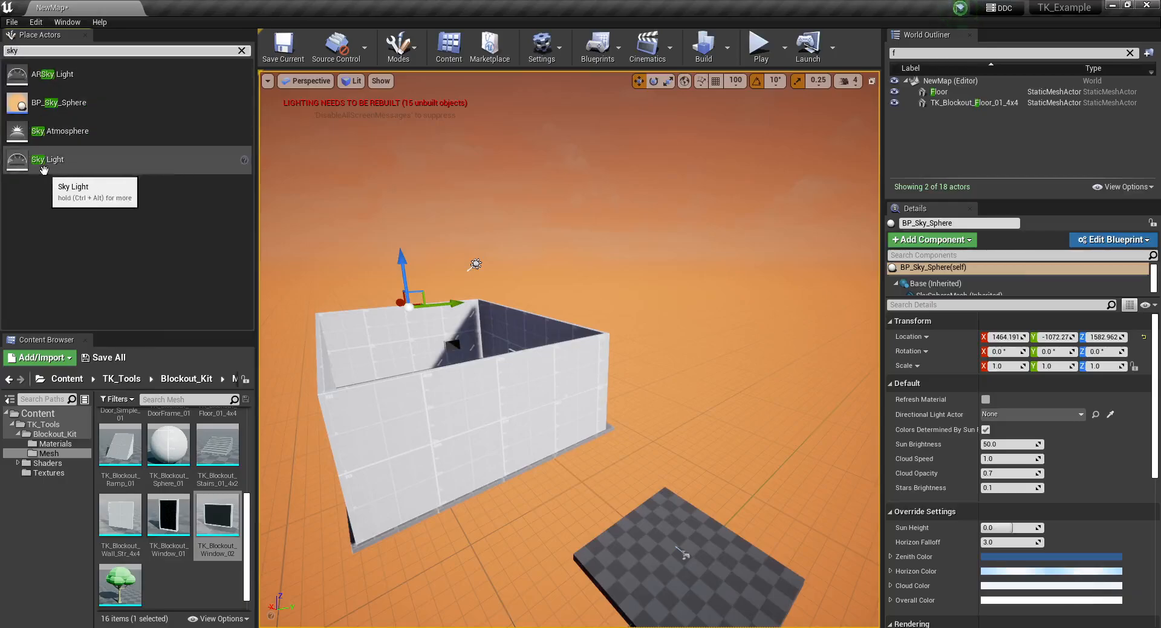
{"action": "left_click_drag", "start_coordinate": [50, 165], "coordinate": [744, 399]}
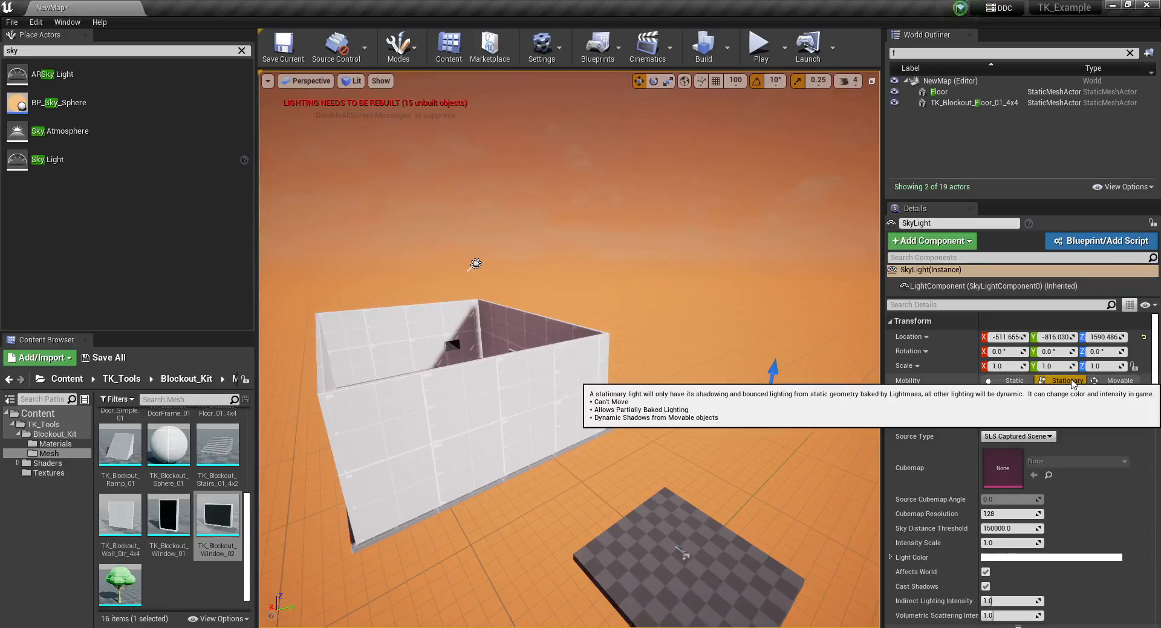
Examine the Sky Light's effect on the shadowed walls and floor inside and around the room.
{"action": "key", "text": "w"}
{"action": "right_click_drag", "start_coordinate": [488, 316], "coordinate": [561, 257]}
{"action": "key", "text": "a"}
{"action": "key", "text": "s"}
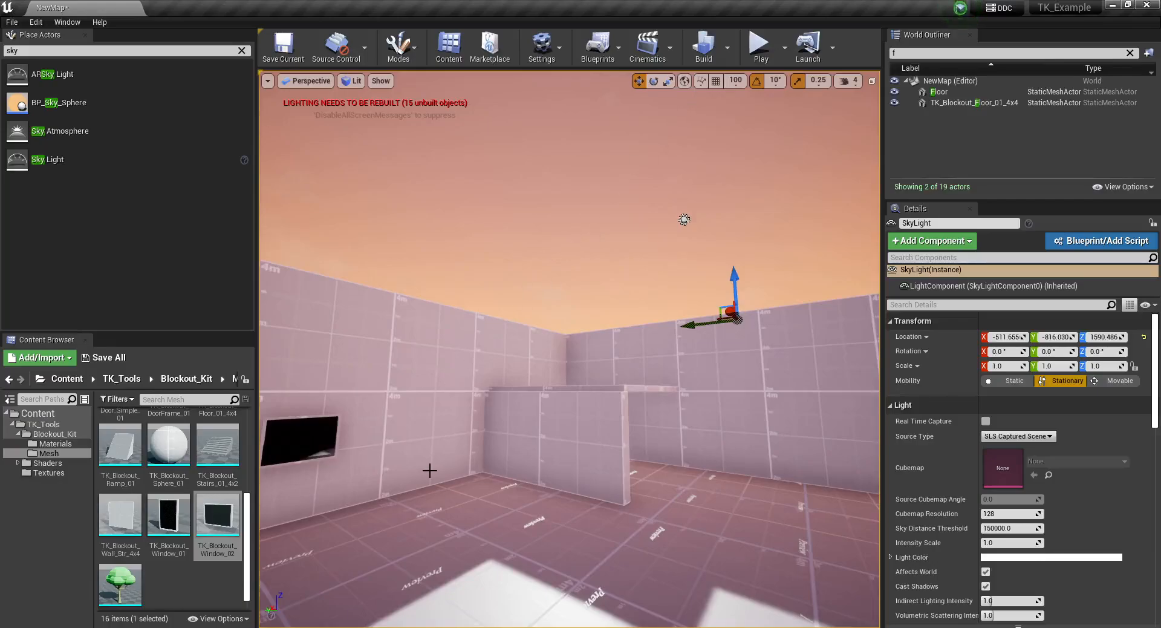
{"action": "right_click_drag", "start_coordinate": [544, 168], "coordinate": [544, 168]}
{"action": "key", "text": "a"}
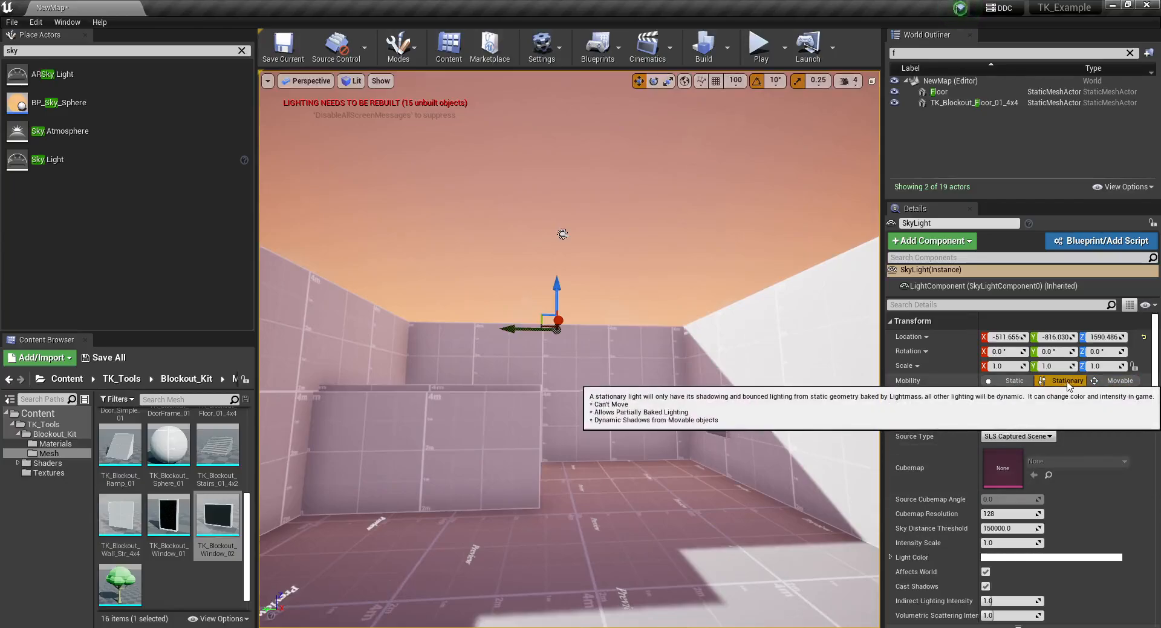
{"action": "key", "text": "w"}
{"action": "key", "text": "d"}
{"action": "right_click_drag", "start_coordinate": [590, 349], "coordinate": [436, 339]}
{"action": "key", "text": "s"}
{"action": "key", "text": "w"}
{"action": "key", "text": "a"}
{"action": "key", "text": "d"}
{"action": "key", "text": "s"}
{"action": "key", "text": "d"}
{"action": "key", "text": "s"}
Assign DirectionalLight as the sky sphere's Directional Light Actor.
{"action": "left_click", "coordinate": [615, 229]}
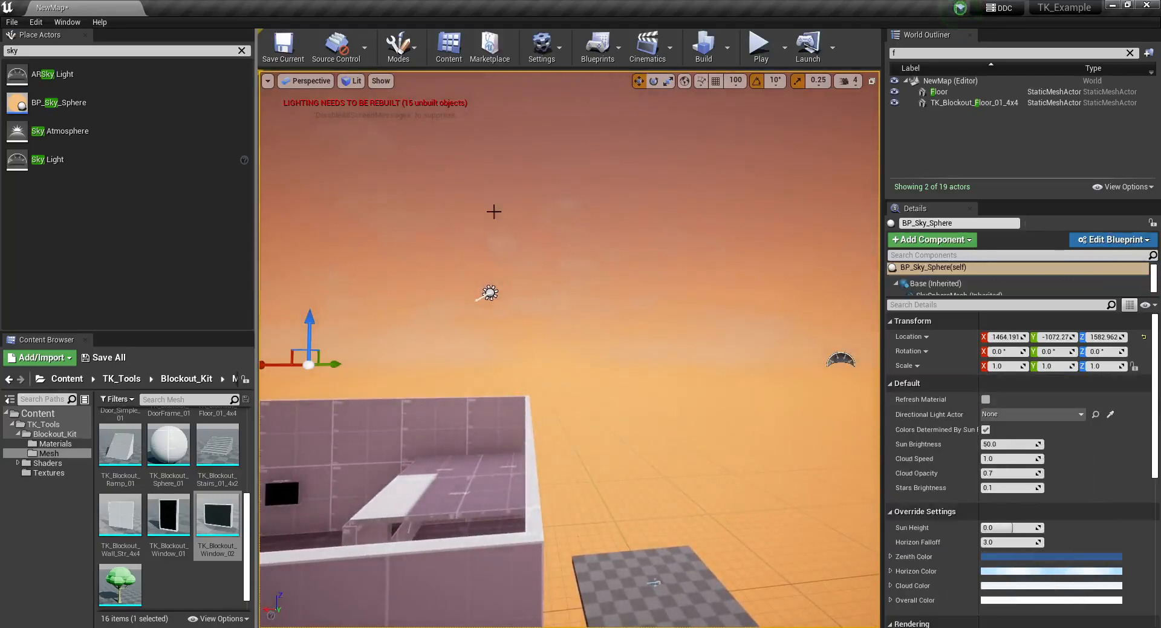
{"action": "left_click", "coordinate": [1016, 414]}
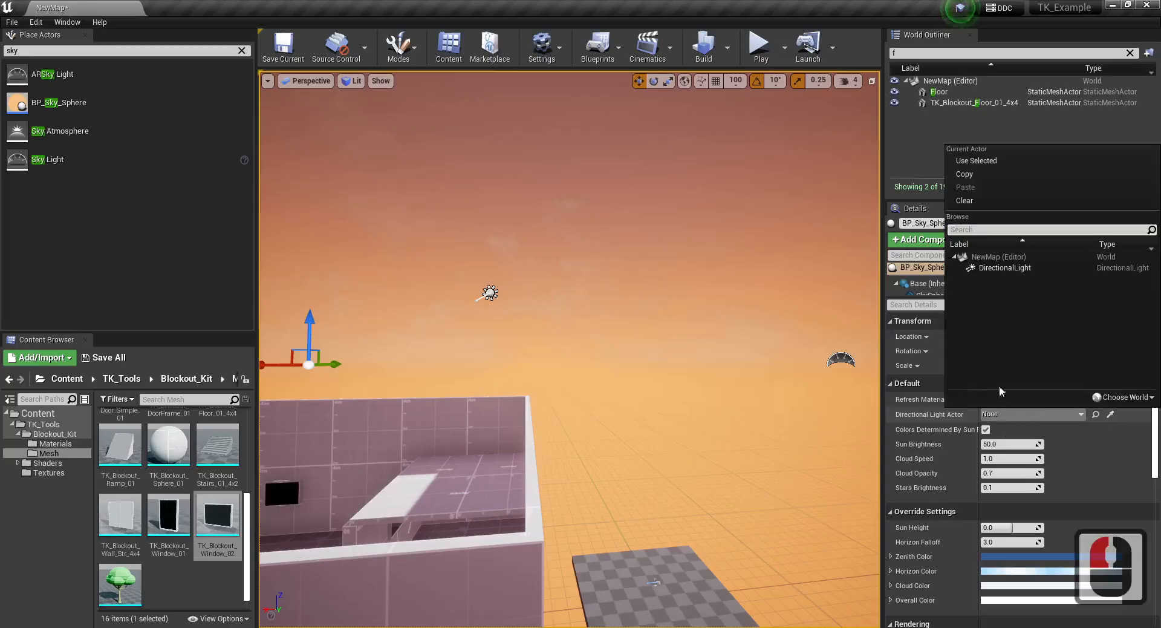
{"action": "left_click", "coordinate": [1007, 268]}
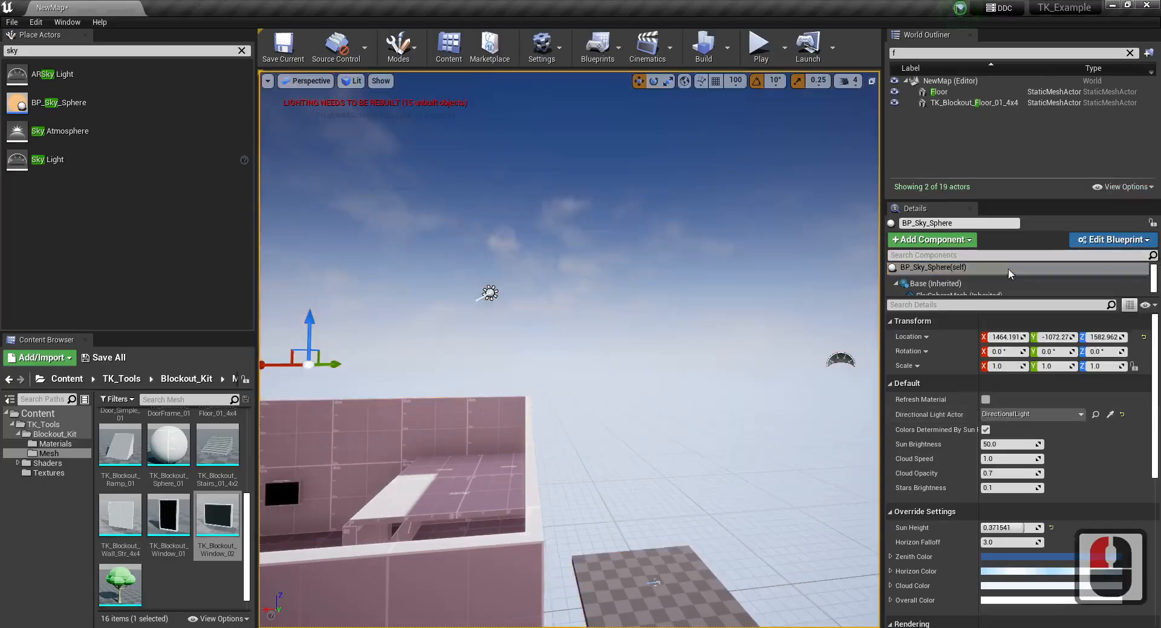
Try rotating the directional light to about 67.2°, -49.1°, -44.9° while viewing the sun, and undo the rotation.
{"action": "left_click", "coordinate": [486, 294]}
{"action": "key", "text": "w"}
{"action": "key", "text": "a"}
{"action": "right_click_drag", "start_coordinate": [484, 294], "coordinate": [478, 199]}
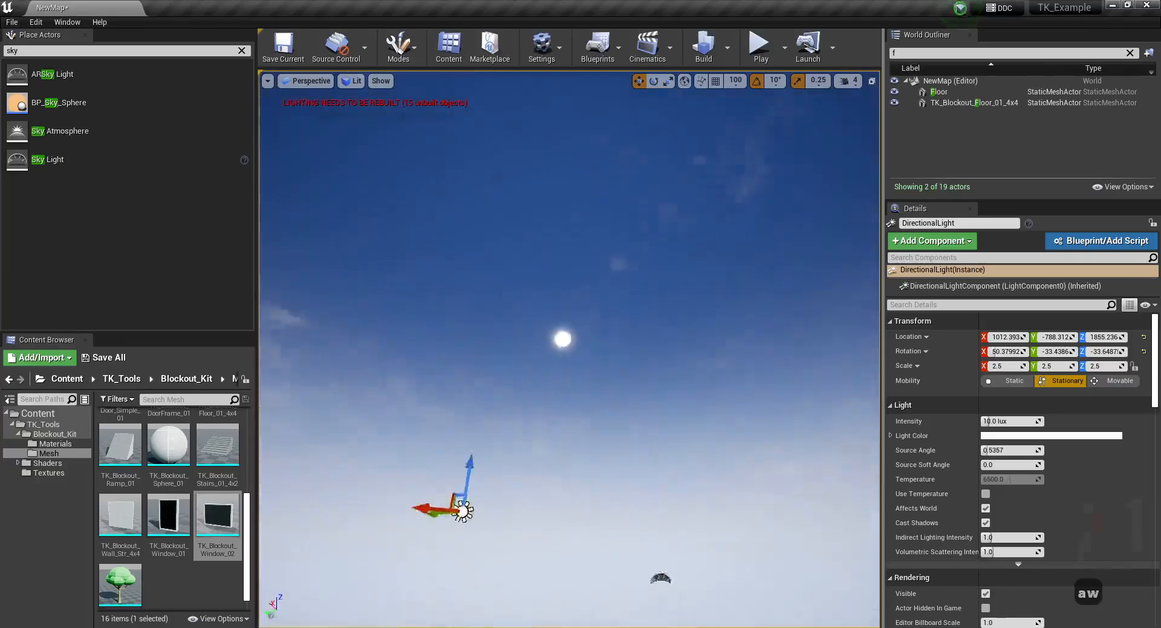
{"action": "key", "text": "s"}
{"action": "key", "text": "e"}
{"action": "left_click_drag", "start_coordinate": [458, 509], "coordinate": [479, 535]}
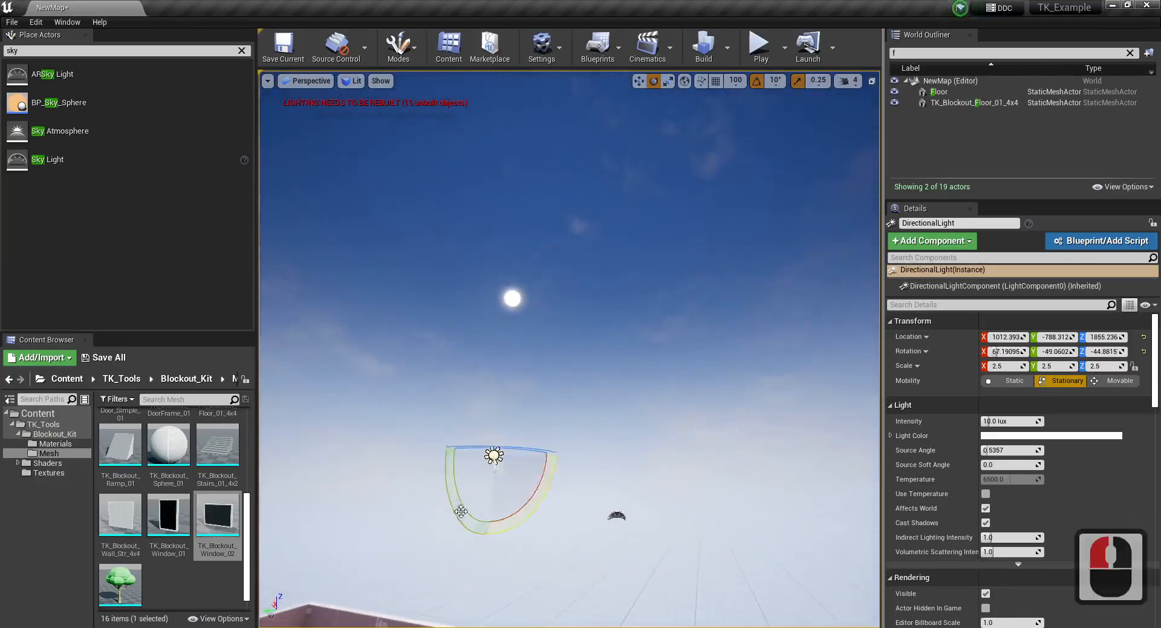
{"action": "key", "text": "ctrl+z"}
{"action": "left_click_drag", "start_coordinate": [535, 503], "coordinate": [565, 501]}
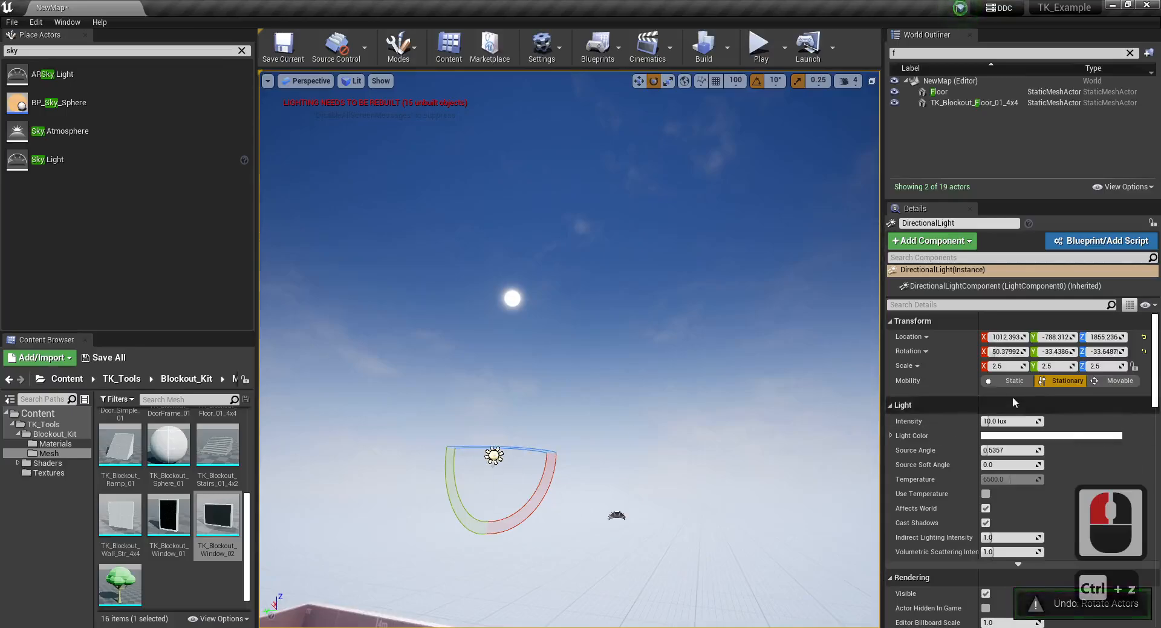
Rotate the directional light to about 68.1°, -21.1°, -41.9° and refresh the sky sphere's material to match.
{"action": "left_click", "coordinate": [643, 311]}
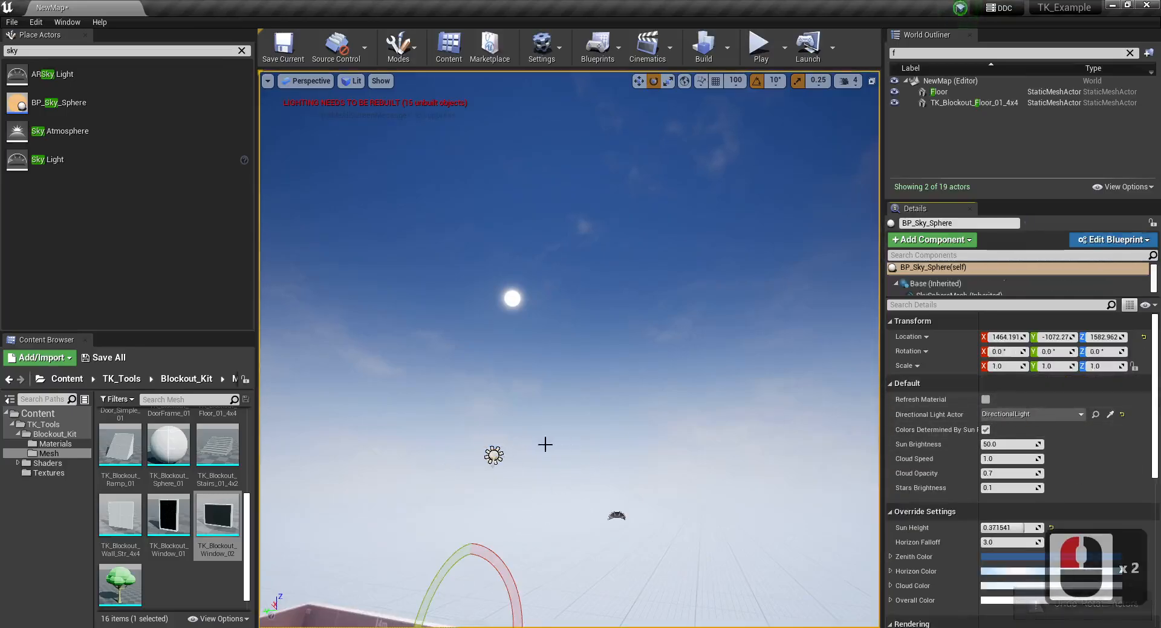
{"action": "double_click", "coordinate": [493, 455]}
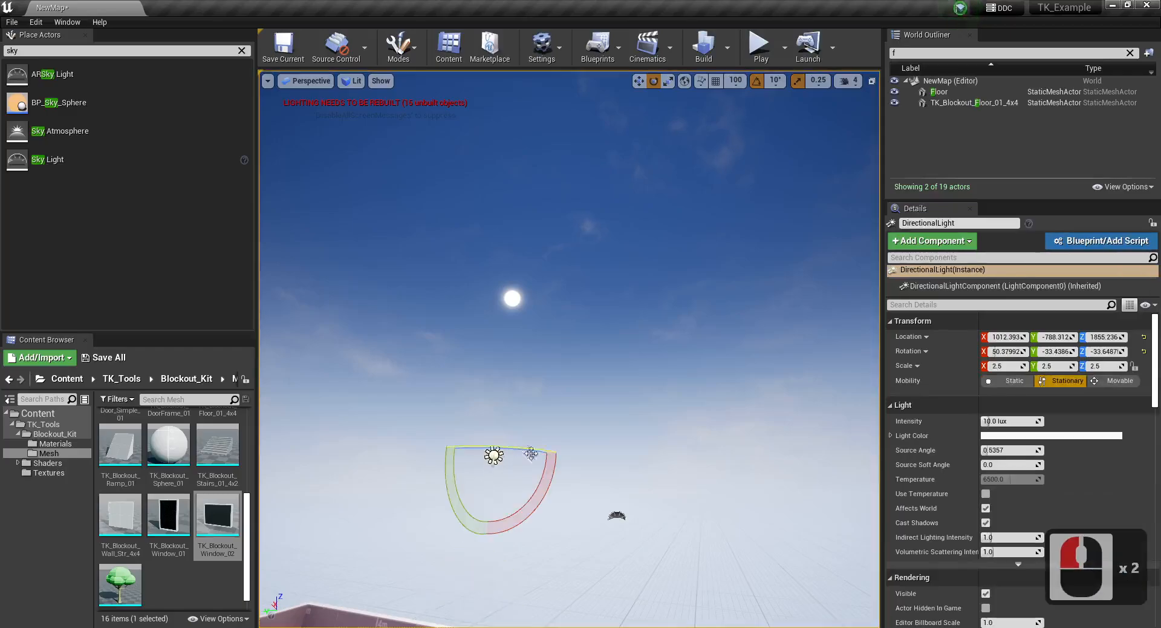
{"action": "double_click", "coordinate": [614, 357]}
{"action": "left_click", "coordinate": [985, 400]}
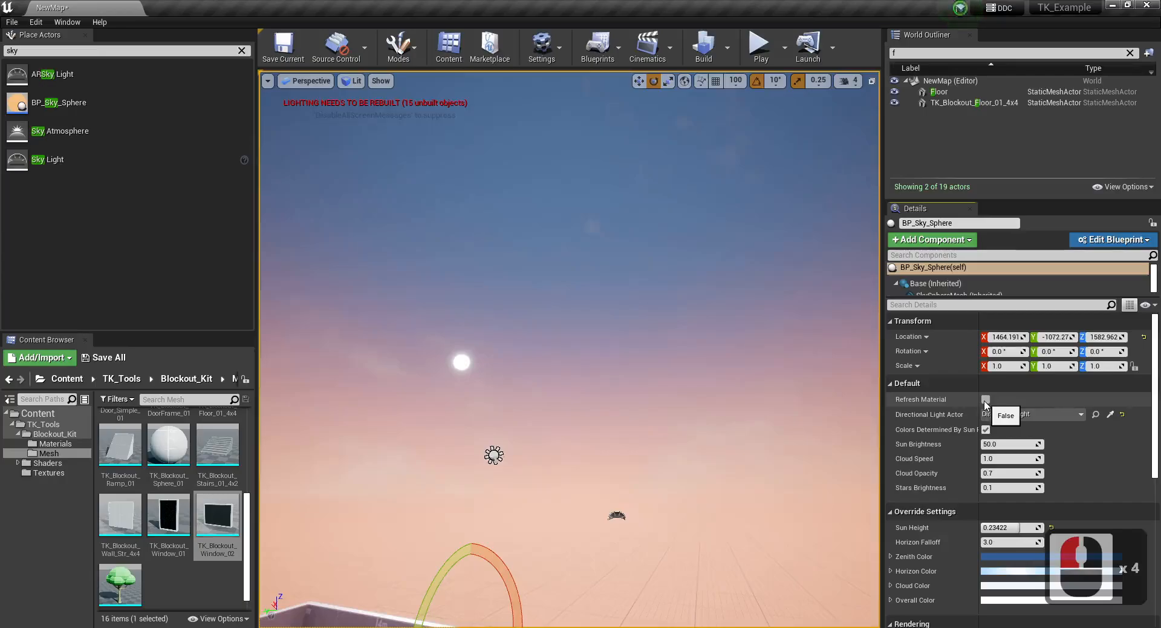
{"action": "key", "text": "f"}
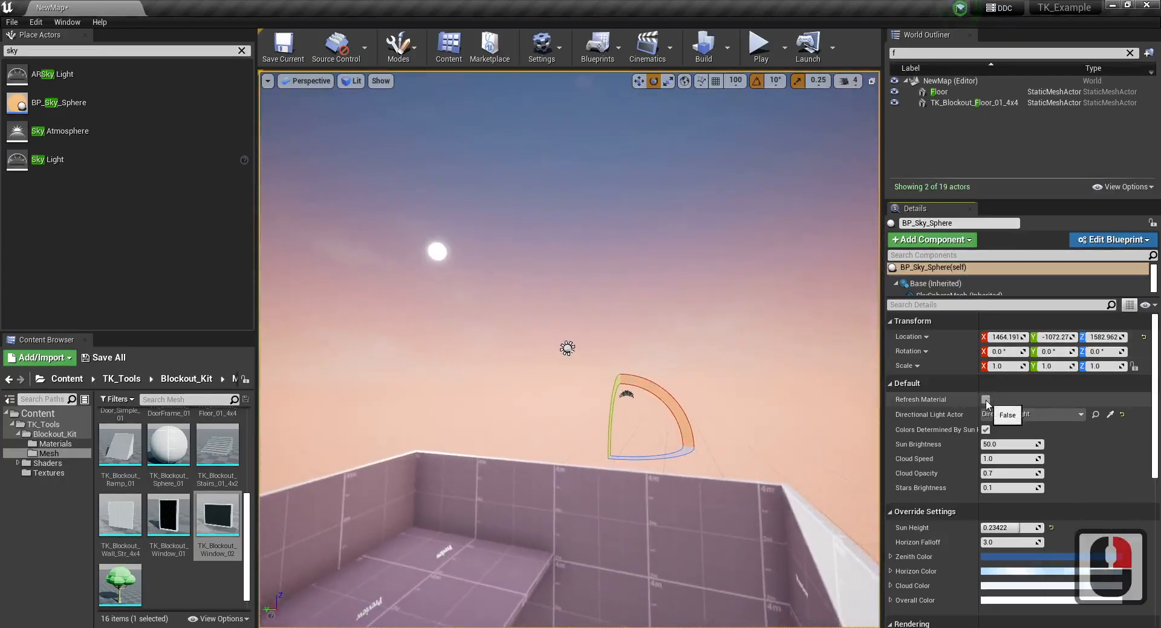
{"action": "double_click", "coordinate": [985, 400]}
{"action": "left_click", "coordinate": [986, 400]}
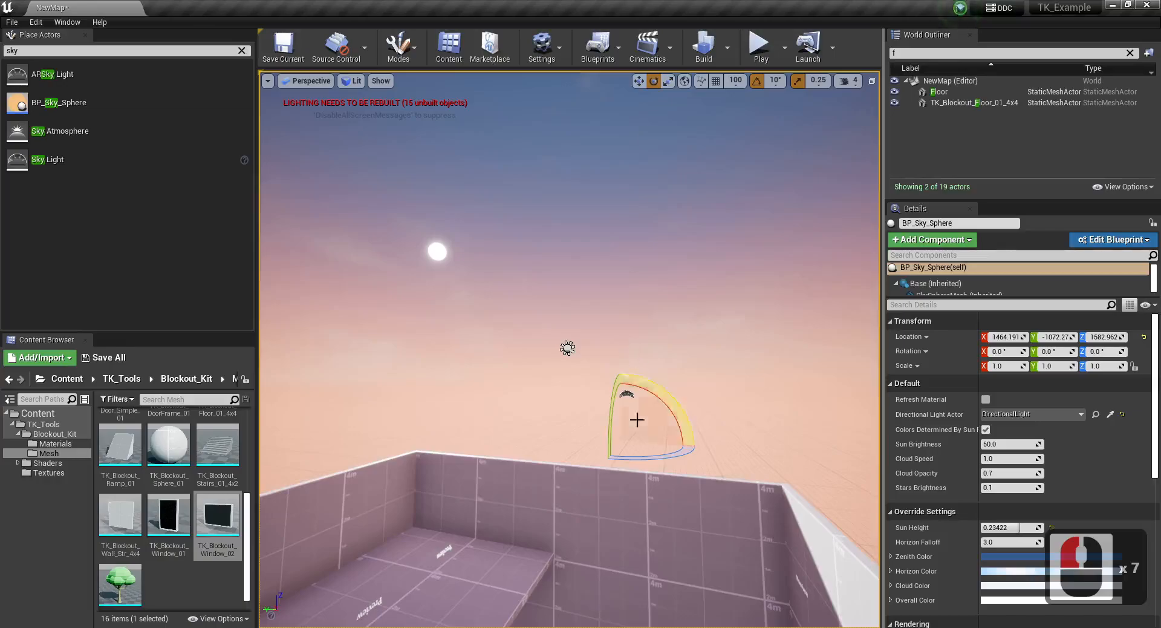
Rotate the sky sphere to -20° about its X axis and undo the last rotation made.
{"action": "key", "text": "s"}
{"action": "key", "text": "a"}
{"action": "key", "text": "a"}
{"action": "key", "text": "d"}
{"action": "key", "text": "s"}
{"action": "right_click_drag", "start_coordinate": [636, 419], "coordinate": [586, 305]}
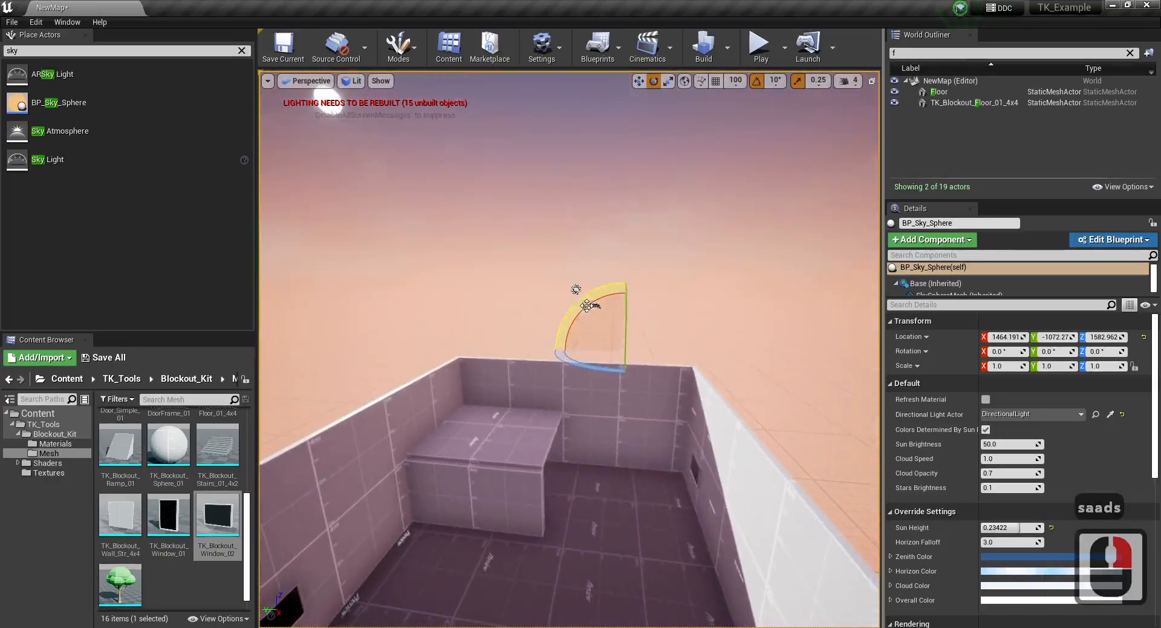
{"action": "left_click_drag", "start_coordinate": [583, 304], "coordinate": [584, 321]}
{"action": "right_click_drag", "start_coordinate": [510, 210], "coordinate": [546, 237]}
{"action": "key", "text": "ctrl+z"}
Rotate the directional light back to about 50.4°, -33.4°, -33.6° and refresh the sky sphere's material.
{"action": "left_click", "coordinate": [493, 212]}
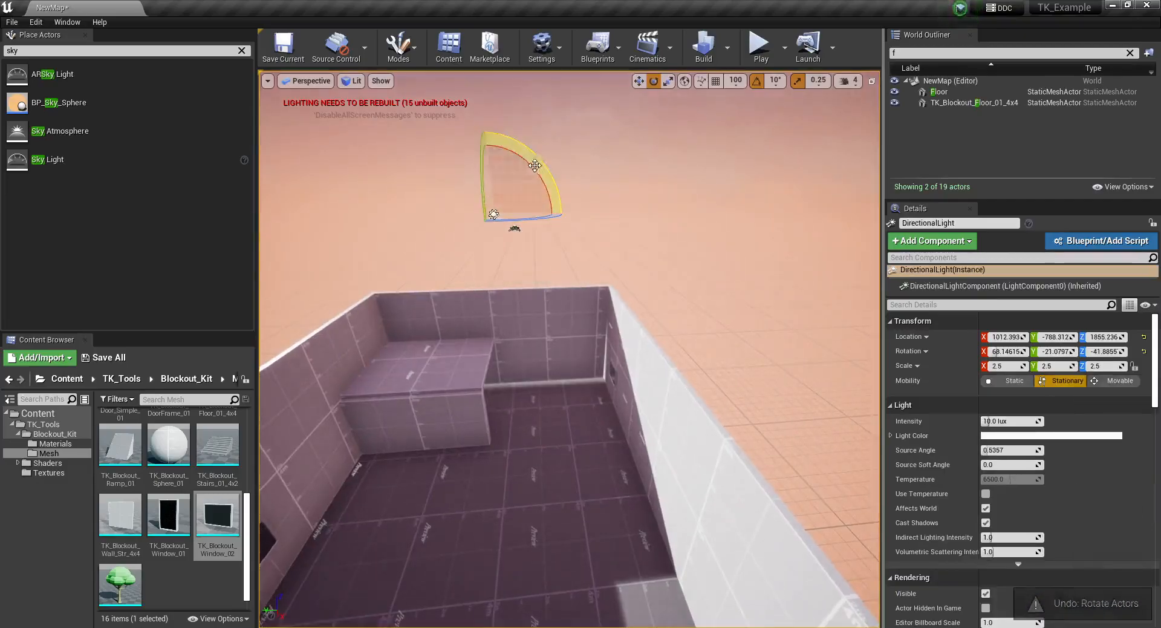
{"action": "left_click_drag", "start_coordinate": [491, 191], "coordinate": [517, 181]}
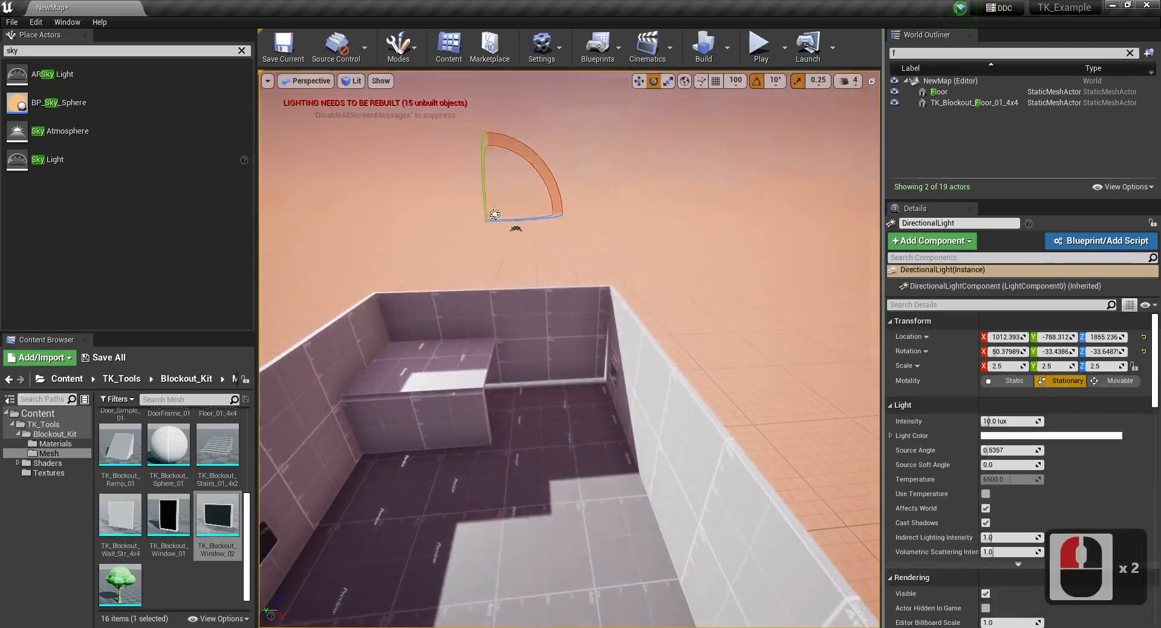
{"action": "left_click", "coordinate": [605, 182]}
{"action": "left_click", "coordinate": [986, 400]}
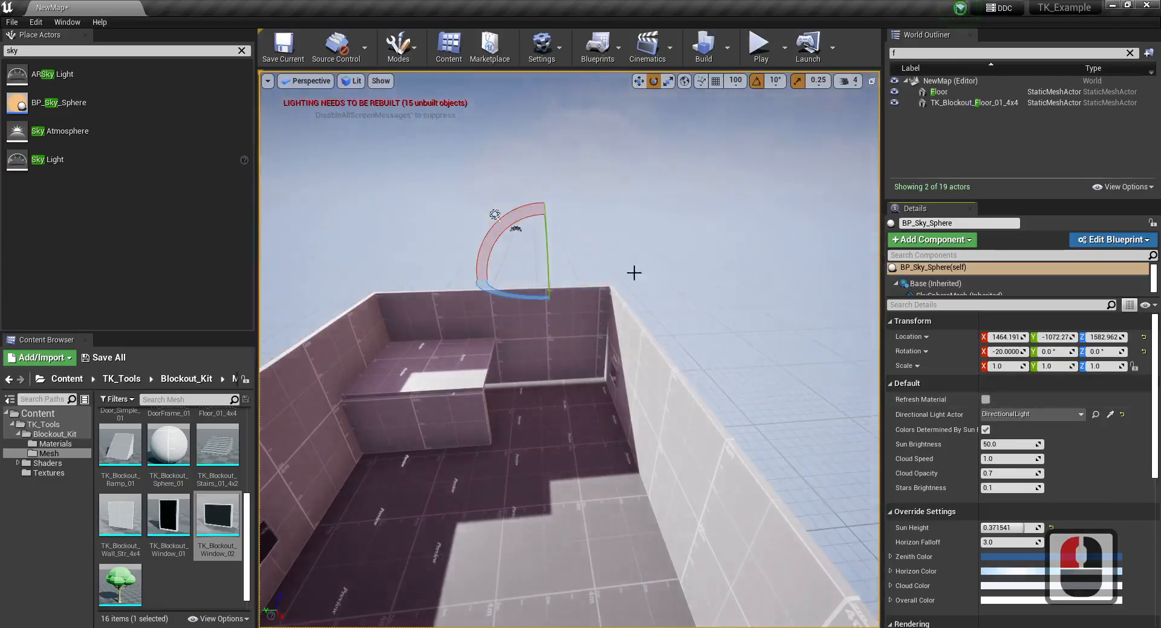
{"action": "right_click_drag", "start_coordinate": [633, 273], "coordinate": [618, 407]}
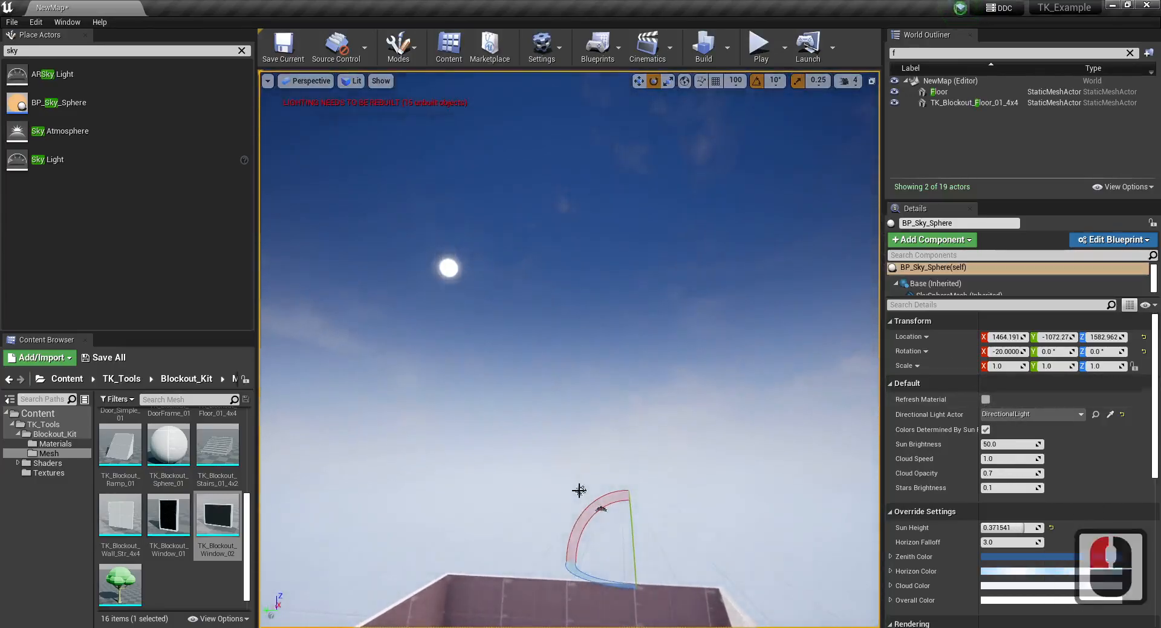
Rotate the directional light until the sun sits at the horizon and refresh the sky sphere's material for a sunset sky.
{"action": "left_click", "coordinate": [580, 490]}
{"action": "right_click_drag", "start_coordinate": [617, 332], "coordinate": [629, 423]}
{"action": "left_click_drag", "start_coordinate": [611, 236], "coordinate": [590, 203]}
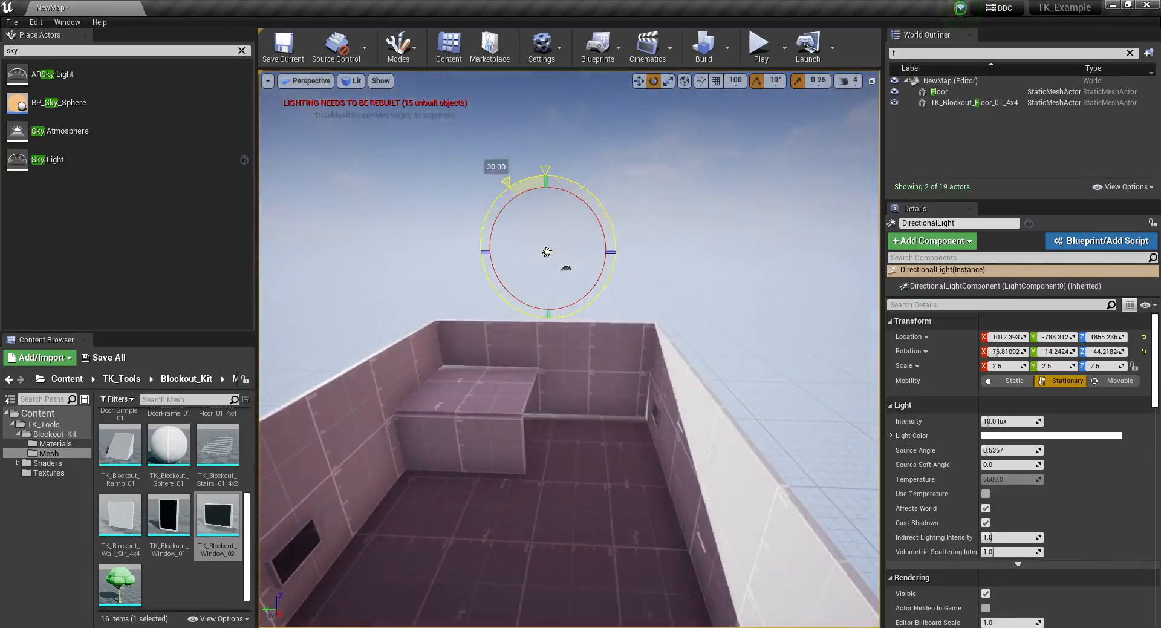
{"action": "left_click", "coordinate": [639, 245]}
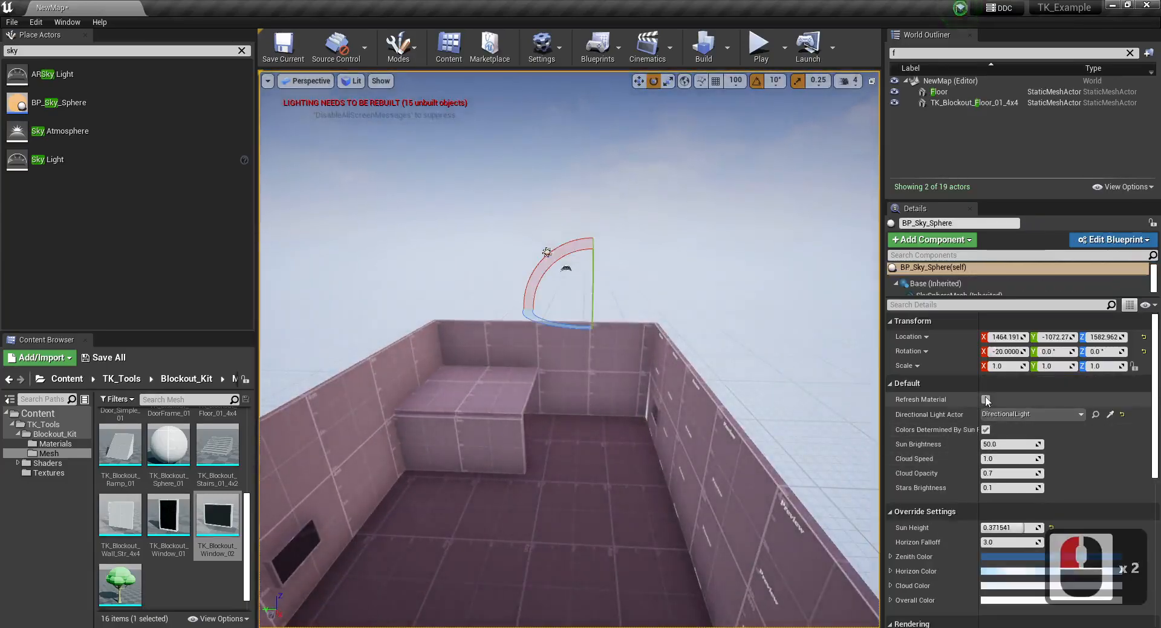
{"action": "left_click", "coordinate": [986, 399]}
{"action": "right_click_drag", "start_coordinate": [552, 387], "coordinate": [553, 313]}
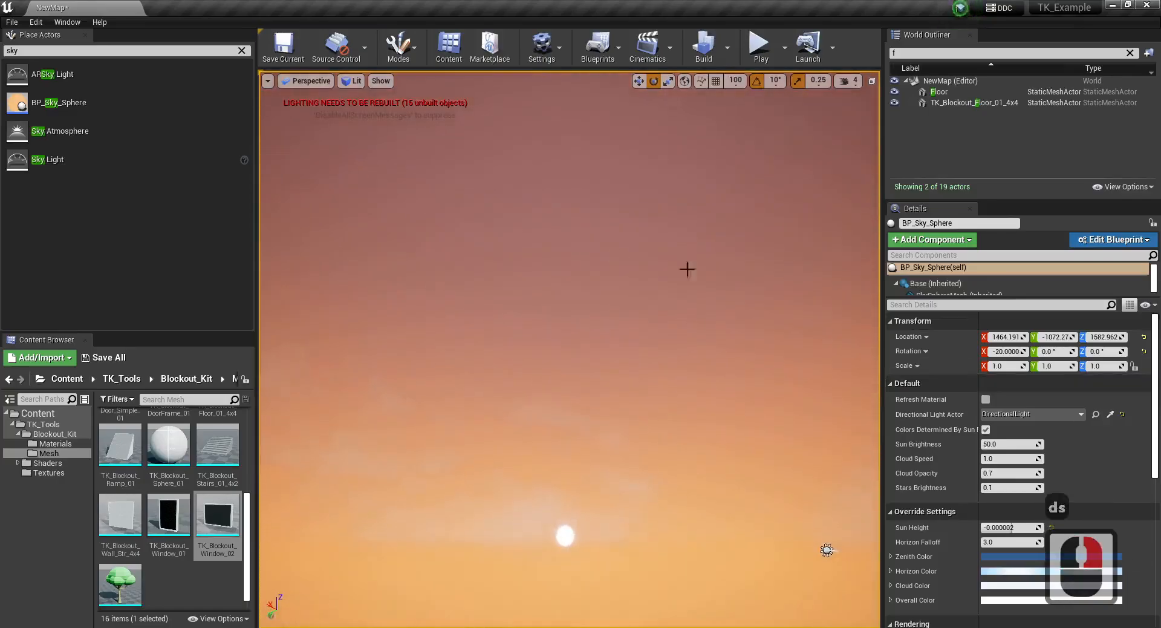
Rotate the directional light to about 27.7°, -42.5°, -19.5°, and refresh the sky sphere's material for a daytime sky.
{"action": "right_click_drag", "start_coordinate": [687, 269], "coordinate": [612, 377]}
{"action": "left_click_drag", "start_coordinate": [579, 346], "coordinate": [582, 343]}
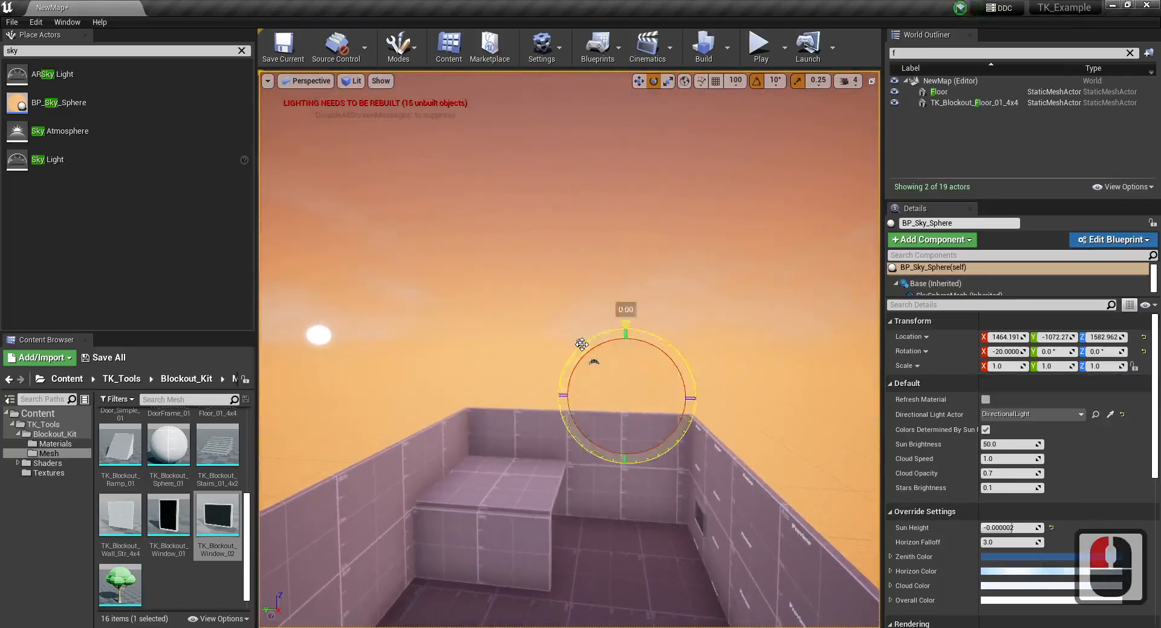
{"action": "double_click", "coordinate": [594, 362]}
{"action": "mouse_move", "coordinate": [646, 323]}
{"action": "left_mouse_down"}
{"action": "mouse_move", "coordinate": [622, 260]}
{"action": "mouse_move", "coordinate": [645, 273]}
{"action": "mouse_move", "coordinate": [665, 327]}
{"action": "mouse_move", "coordinate": [665, 316]}
{"action": "left_mouse_up"}
{"action": "right_click_drag", "start_coordinate": [456, 306], "coordinate": [376, 238]}
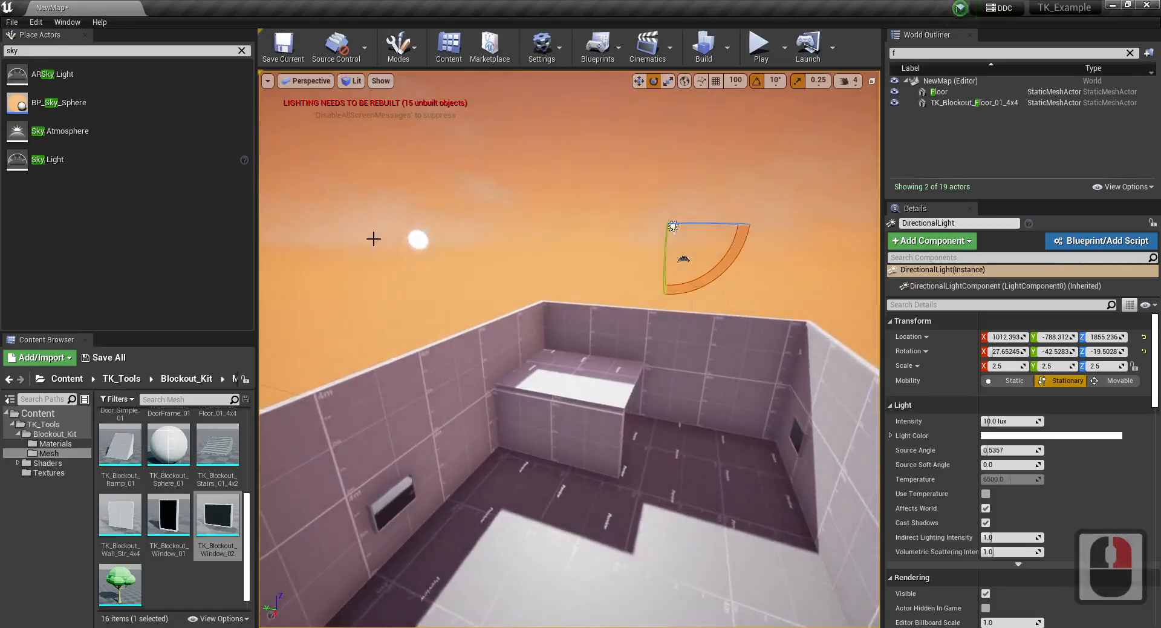
{"action": "right_click_drag", "start_coordinate": [495, 226], "coordinate": [526, 195]}
{"action": "key", "text": "w"}
{"action": "left_click", "coordinate": [771, 234]}
{"action": "left_click", "coordinate": [986, 399]}
{"action": "key", "text": "d"}
{"action": "key", "text": "s"}
{"action": "key", "text": "Escape"}
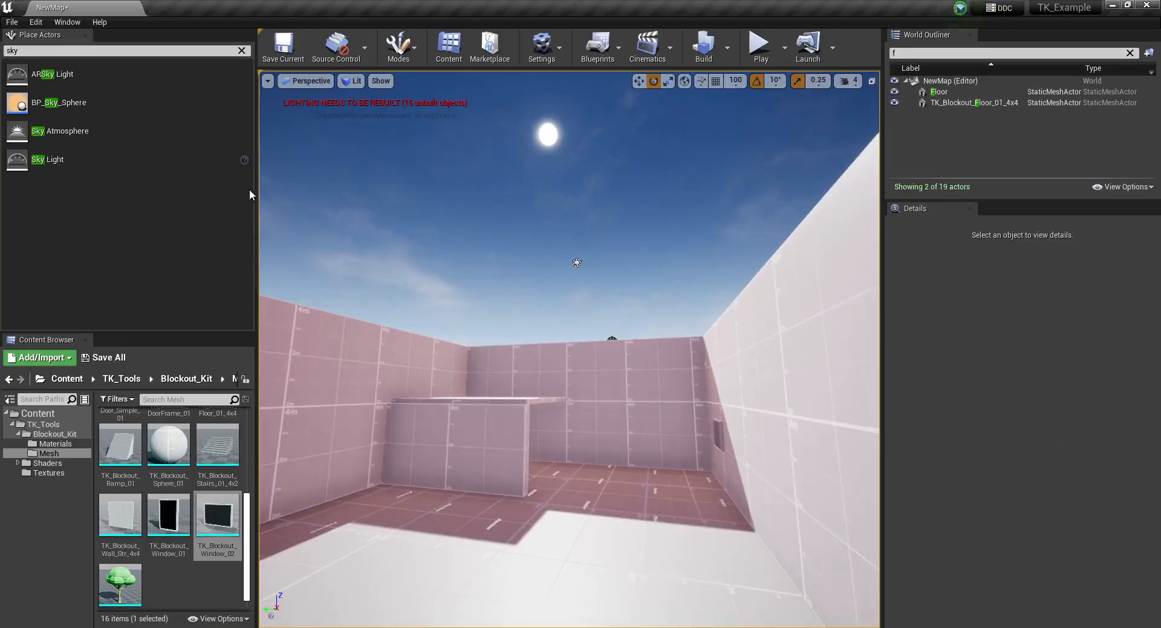
Enlarge the viewport by narrowing the areas on both sides of it, and save the level.
{"action": "left_click_drag", "start_coordinate": [255, 188], "coordinate": [209, 190]}
{"action": "right_click_drag", "start_coordinate": [338, 224], "coordinate": [339, 224]}
{"action": "key", "text": "d"}
{"action": "key", "text": "w"}
{"action": "right_click_drag", "start_coordinate": [590, 306], "coordinate": [591, 306]}
{"action": "key", "text": "ctrl+s"}
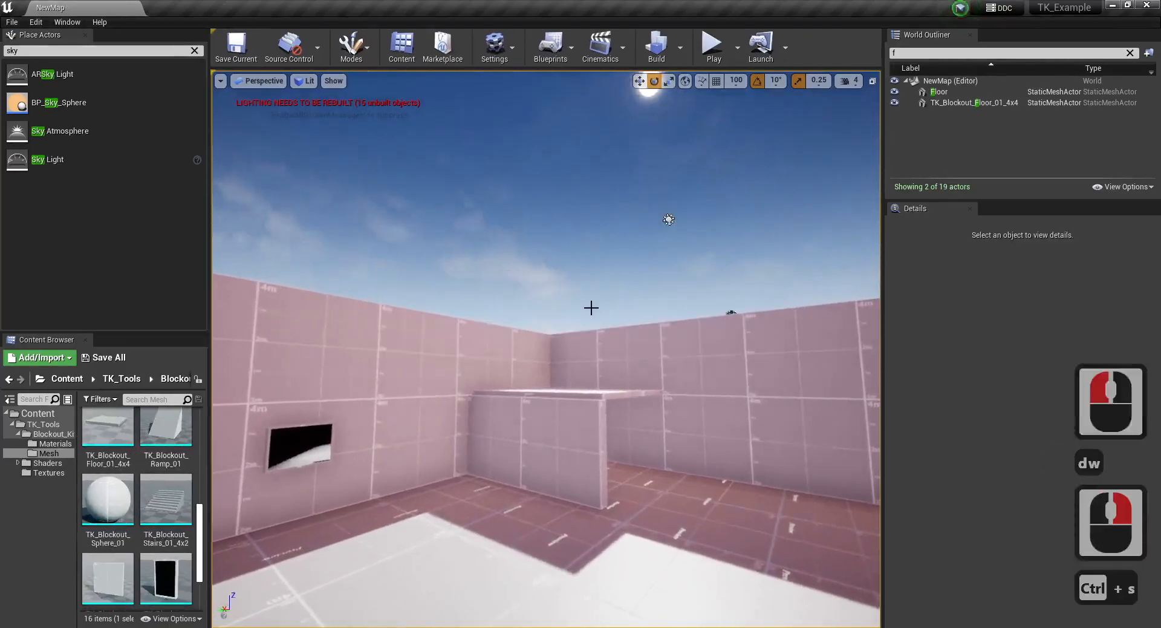
{"action": "left_click_drag", "start_coordinate": [883, 110], "coordinate": [905, 109]}
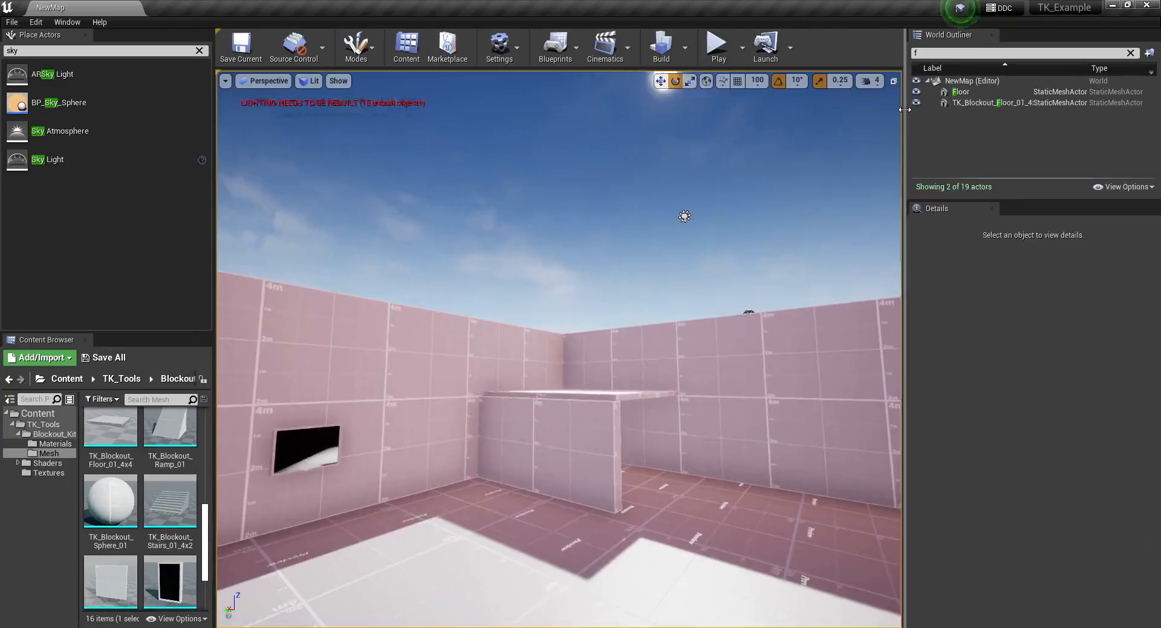
Set the lighting quality to Preview, build the level, and close the message log.
{"action": "left_click", "coordinate": [685, 48]}
{"action": "mouse_move", "coordinate": [750, 99]}
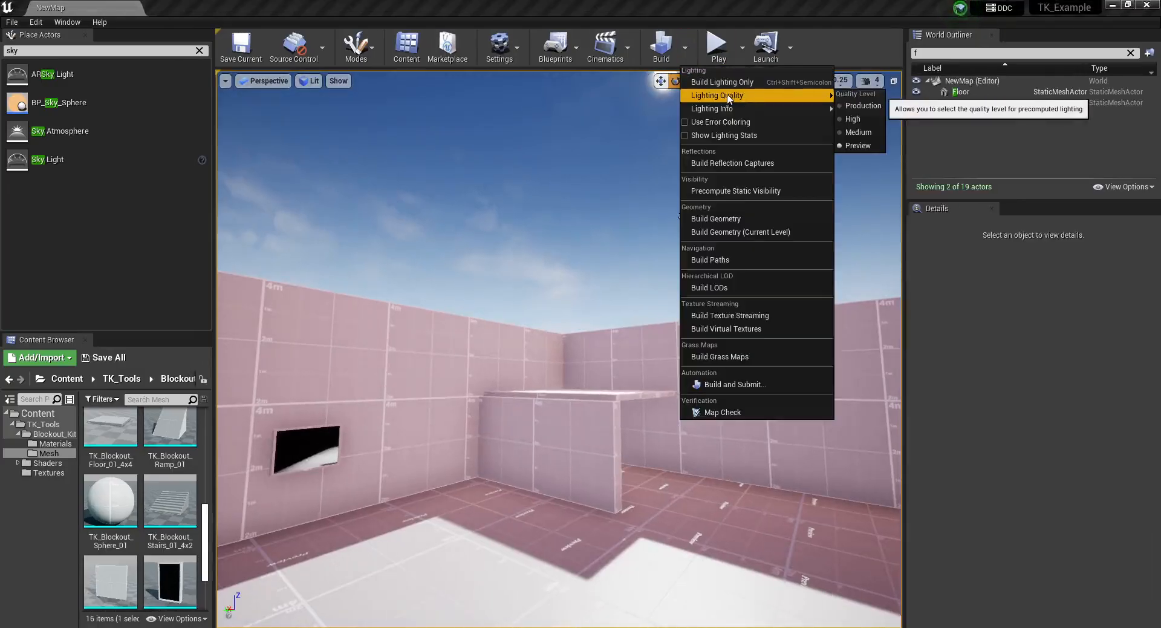
{"action": "left_click", "coordinate": [859, 146]}
{"action": "left_click", "coordinate": [662, 47]}
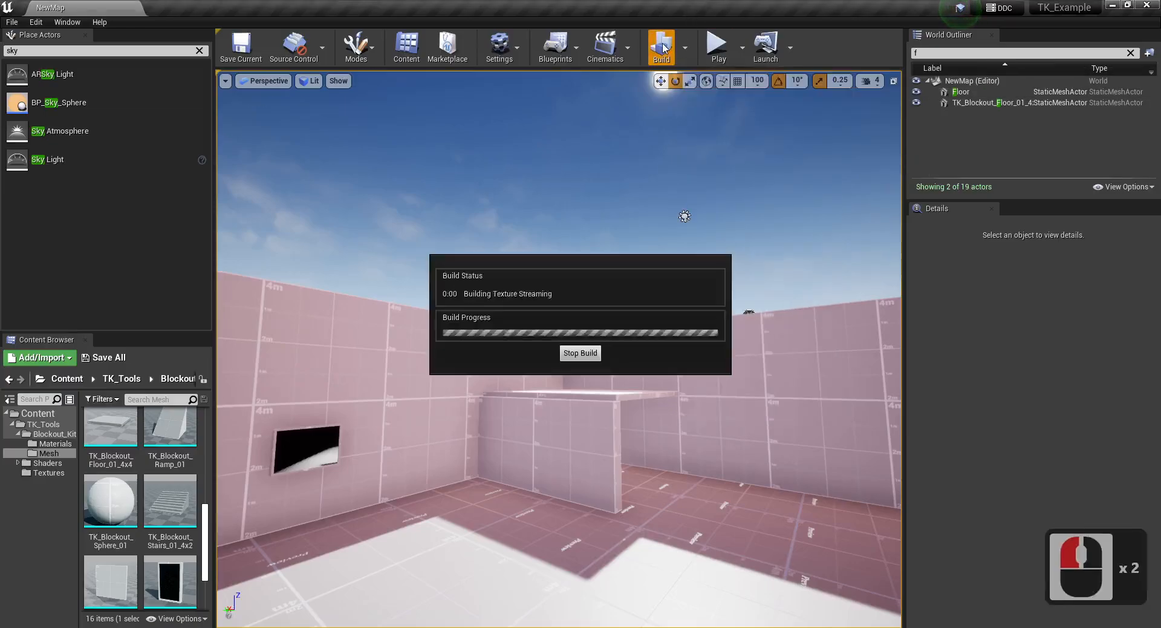
{"action": "left_click", "coordinate": [651, 427]}
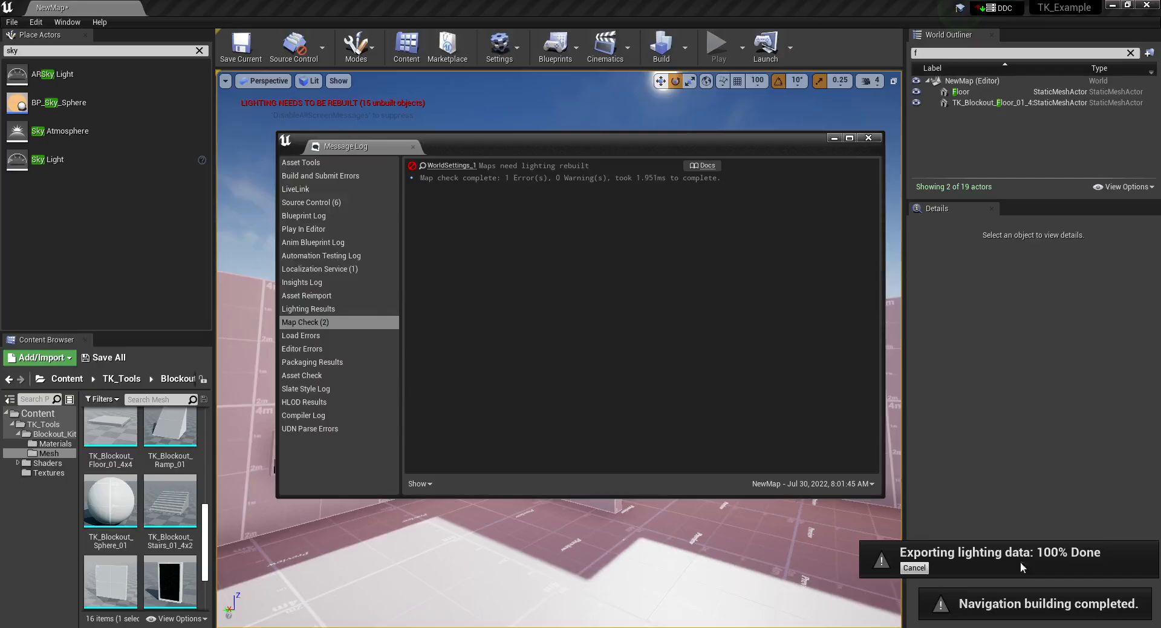
{"action": "left_click", "coordinate": [868, 138]}
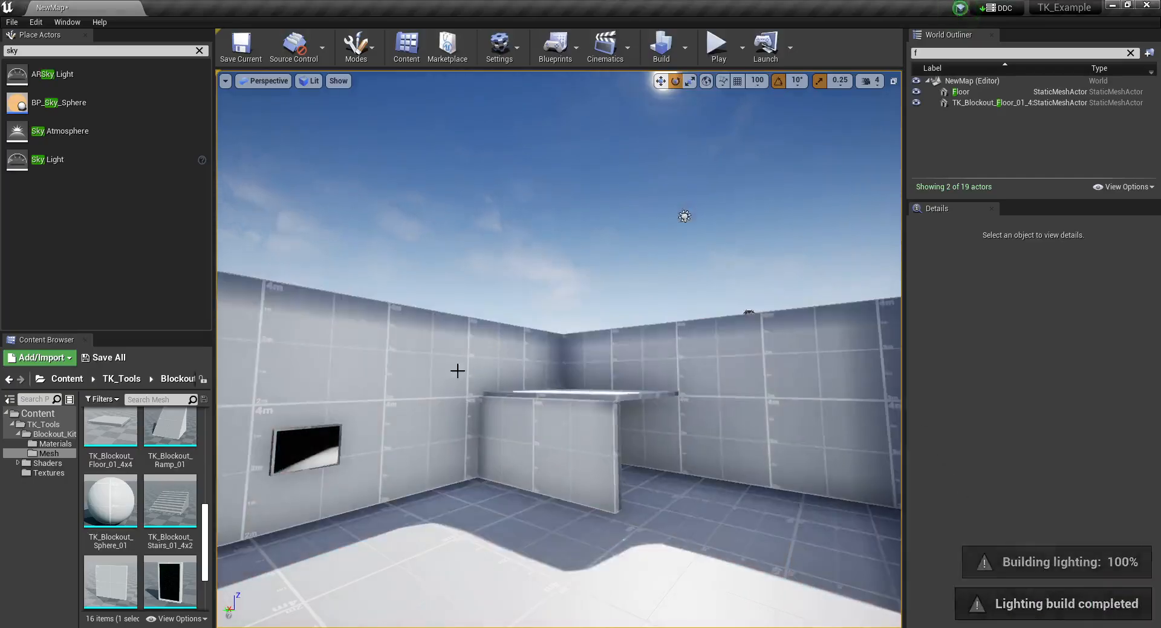
Examine the baked lighting and shadows across the open room and inside the covered area.
{"action": "key", "text": "d"}
{"action": "right_click_drag", "start_coordinate": [458, 370], "coordinate": [227, 387]}
{"action": "key", "text": "w"}
{"action": "key", "text": "a"}
{"action": "key", "text": "a"}
{"action": "key", "text": "d"}
{"action": "key", "text": "a"}
{"action": "right_click_drag", "start_coordinate": [458, 370], "coordinate": [363, 390]}
{"action": "key", "text": "w"}
{"action": "key", "text": "a"}
{"action": "key", "text": "a"}
{"action": "key", "text": "s"}
{"action": "key", "text": "d"}
{"action": "key", "text": "w"}
{"action": "key", "text": "d"}
{"action": "key", "text": "w"}
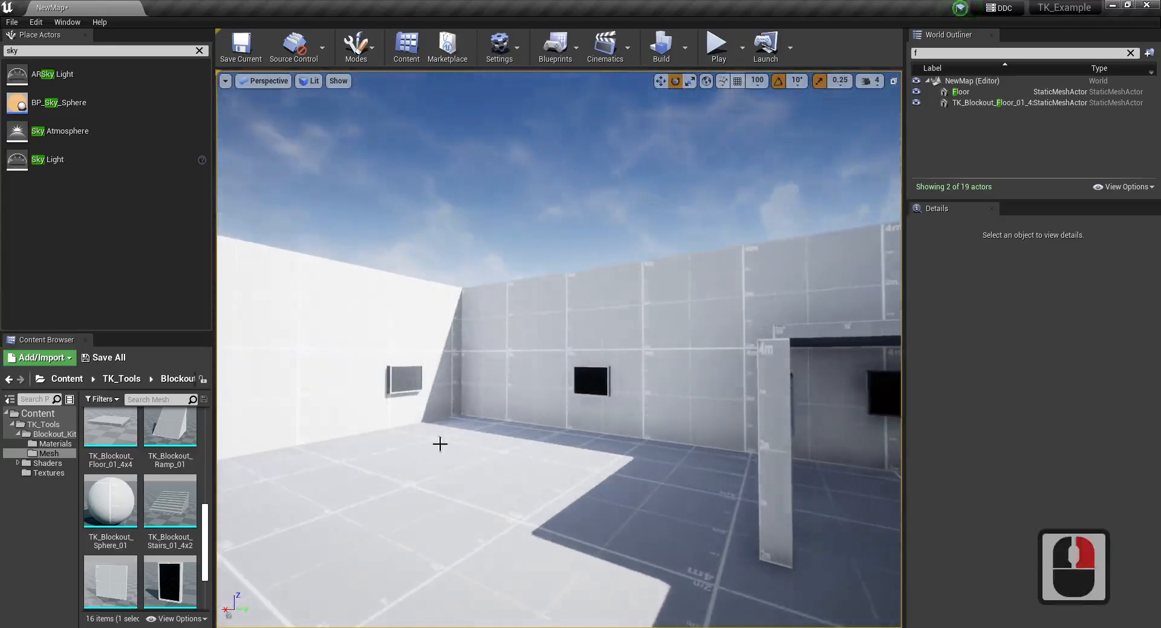
{"action": "right_click_drag", "start_coordinate": [477, 373], "coordinate": [629, 412]}
{"action": "key", "text": "w"}
{"action": "key", "text": "w"}
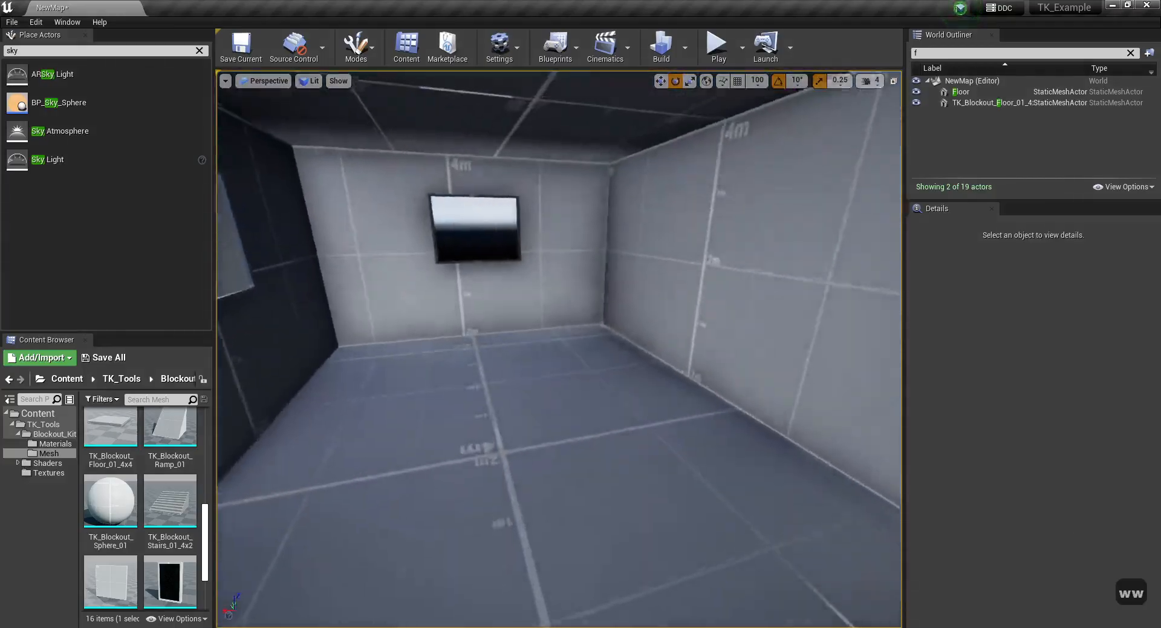
{"action": "key", "text": "w"}
{"action": "right_click_drag", "start_coordinate": [497, 427], "coordinate": [555, 378]}
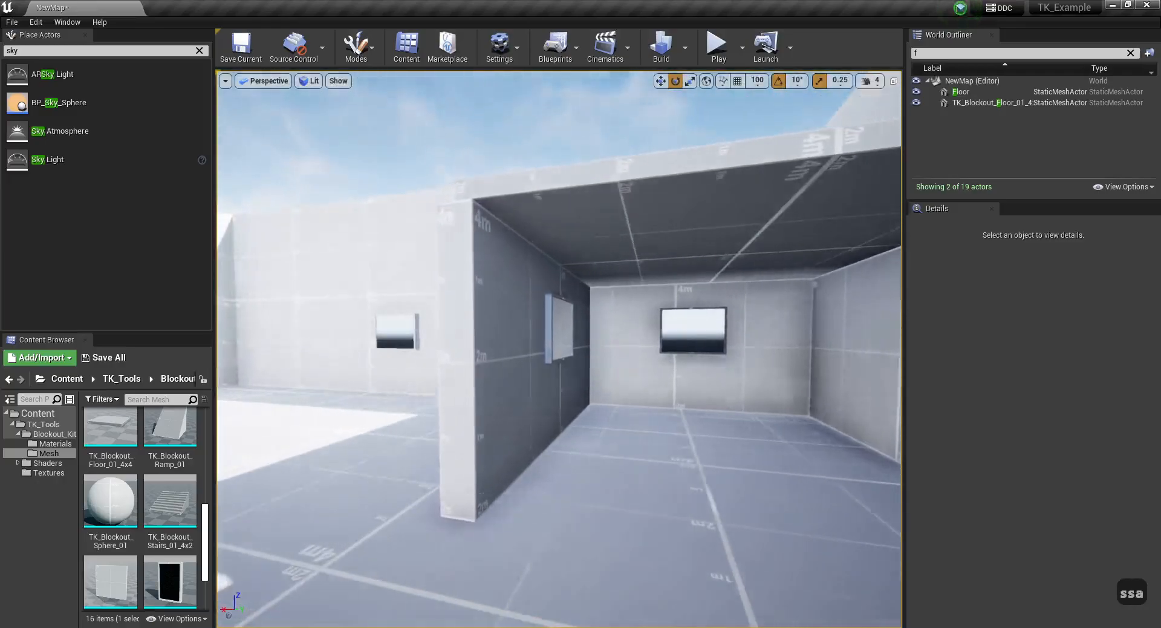
Inspect the reflections in the wall windows up close and from different angles.
{"action": "right_click_drag", "start_coordinate": [559, 363], "coordinate": [418, 369]}
{"action": "key", "text": "d"}
{"action": "key", "text": "w"}
{"action": "scroll", "coordinate": [478, 362], "scroll_direction": "up", "scroll_amount": 3}
{"action": "key", "text": "d"}
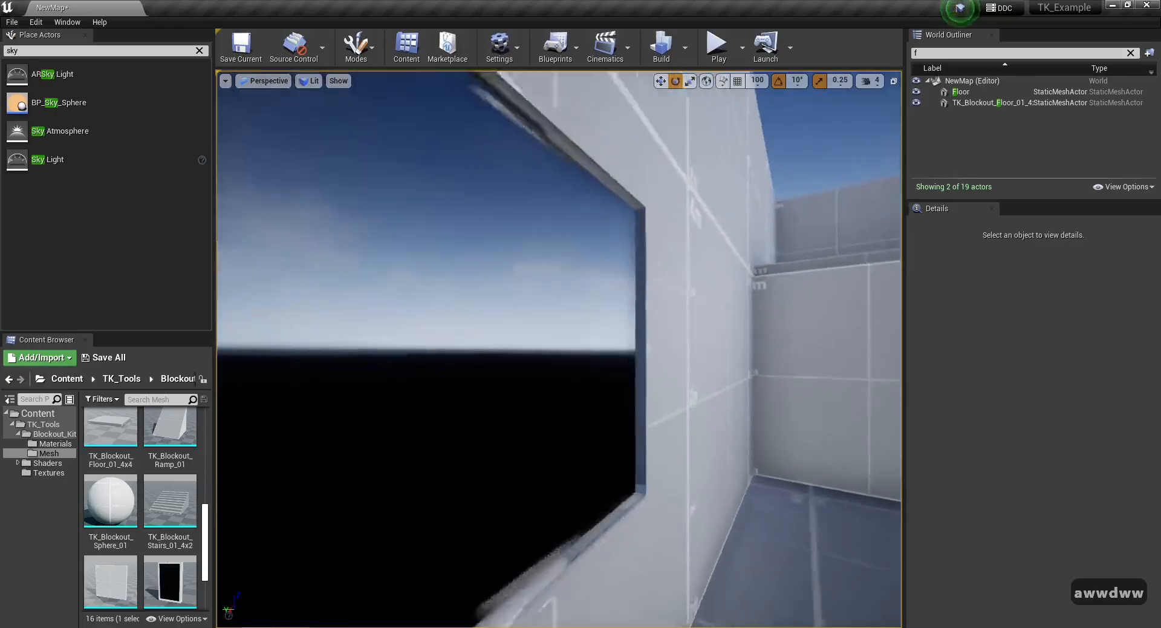
{"action": "key", "text": "s"}
{"action": "right_click_drag", "start_coordinate": [728, 285], "coordinate": [895, 185]}
{"action": "right_click_drag", "start_coordinate": [728, 285], "coordinate": [418, 285]}
{"action": "key", "text": "d"}
{"action": "key", "text": "d"}
{"action": "key", "text": "d"}
{"action": "key", "text": "w"}
{"action": "right_click_drag", "start_coordinate": [513, 448], "coordinate": [387, 463]}
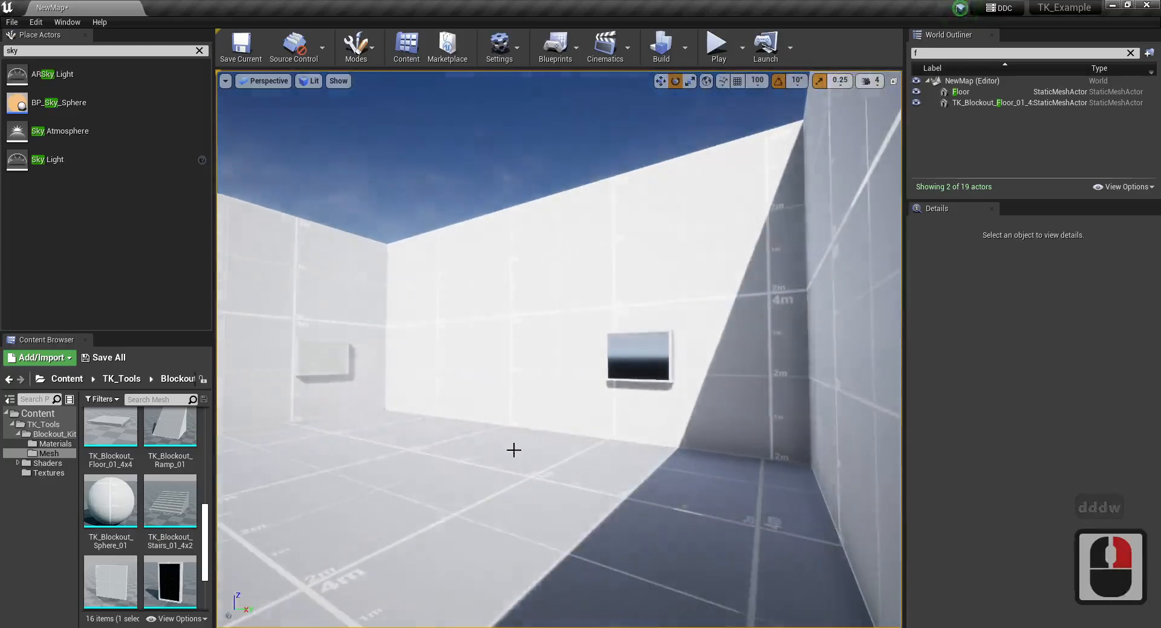
{"action": "key", "text": "d"}
{"action": "right_click_drag", "start_coordinate": [402, 379], "coordinate": [511, 378]}
{"action": "key", "text": "w"}
{"action": "key", "text": "d"}
{"action": "key", "text": "w"}
{"action": "key", "text": "a"}
{"action": "key", "text": "a"}
{"action": "key", "text": "a"}
{"action": "key", "text": "a"}
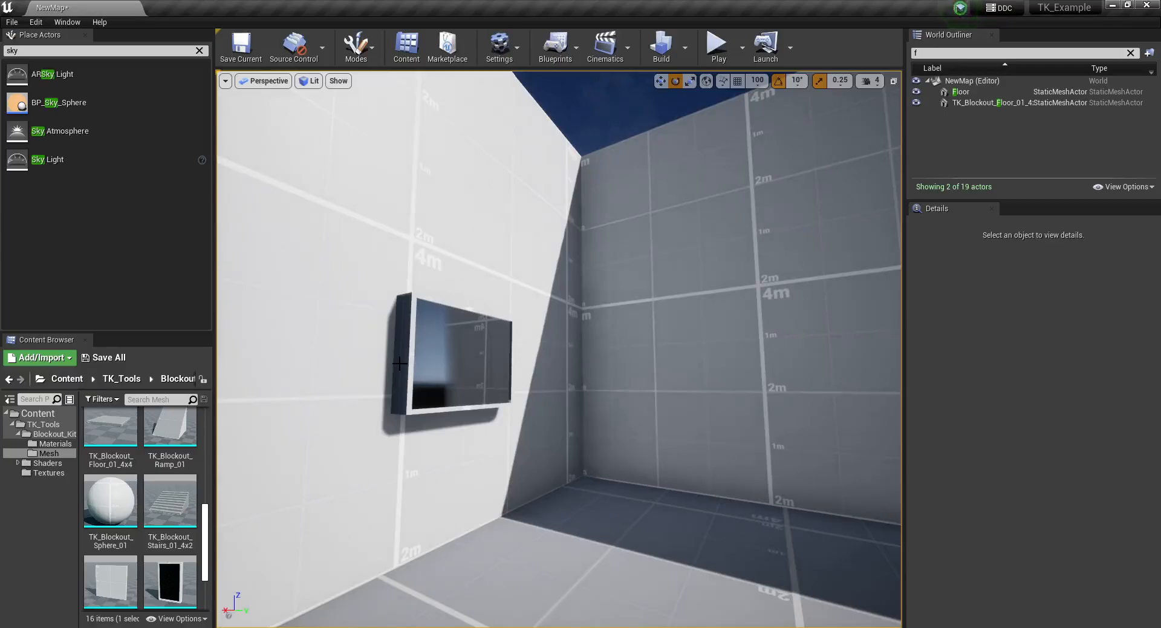
{"action": "key", "text": "s"}
{"action": "mouse_move", "coordinate": [483, 359]}
{"action": "right_mouse_down"}
{"action": "mouse_move", "coordinate": [520, 358]}
{"action": "mouse_move", "coordinate": [481, 358]}
{"action": "right_mouse_up"}
{"action": "scroll", "coordinate": [484, 359], "scroll_direction": "up", "scroll_amount": 4}
{"action": "key", "text": "d"}
{"action": "key", "text": "d"}
{"action": "key", "text": "d"}
{"action": "scroll", "coordinate": [483, 359], "scroll_direction": "down", "scroll_amount": 4}
{"action": "key", "text": "a"}
{"action": "key", "text": "a"}
{"action": "key", "text": "a"}
{"action": "key", "text": "a"}
{"action": "key", "text": "a"}
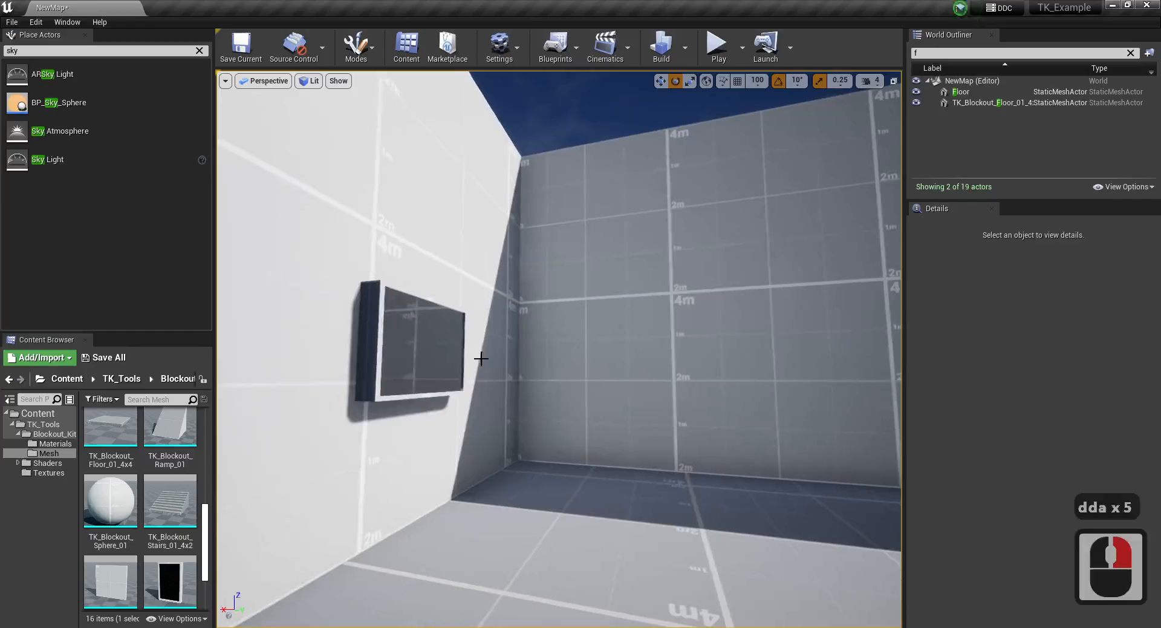
Examine the sunlit and shaded areas while moving through the room and viewing it from above its walls.
{"action": "key", "text": "d"}
{"action": "key", "text": "w"}
{"action": "key", "text": "w"}
{"action": "right_click_drag", "start_coordinate": [417, 380], "coordinate": [206, 399]}
{"action": "scroll", "coordinate": [418, 380], "scroll_direction": "up", "scroll_amount": 1}
{"action": "key", "text": "w"}
{"action": "key", "text": "w"}
{"action": "key", "text": "w"}
{"action": "key", "text": "w"}
{"action": "key", "text": "w"}
{"action": "key", "text": "w"}
{"action": "key", "text": "s"}
{"action": "key", "text": "a"}
{"action": "key", "text": "d"}
{"action": "key", "text": "w"}
{"action": "scroll", "coordinate": [417, 380], "scroll_direction": "up", "scroll_amount": 2}
{"action": "key", "text": "w"}
{"action": "key", "text": "w"}
{"action": "key", "text": "w"}
{"action": "key", "text": "s"}
{"action": "key", "text": "s"}
{"action": "key", "text": "s"}
{"action": "key", "text": "s"}
{"action": "key", "text": "s"}
{"action": "key", "text": "s"}
{"action": "key", "text": "s"}
{"action": "key", "text": "s"}
{"action": "key", "text": "s"}
{"action": "key", "text": "s"}
{"action": "key", "text": "s"}
{"action": "key", "text": "s"}
{"action": "key", "text": "s"}
{"action": "key", "text": "s"}
{"action": "key", "text": "s"}
{"action": "key", "text": "s"}
{"action": "key", "text": "d"}
{"action": "right_click_drag", "start_coordinate": [526, 381], "coordinate": [508, 381]}
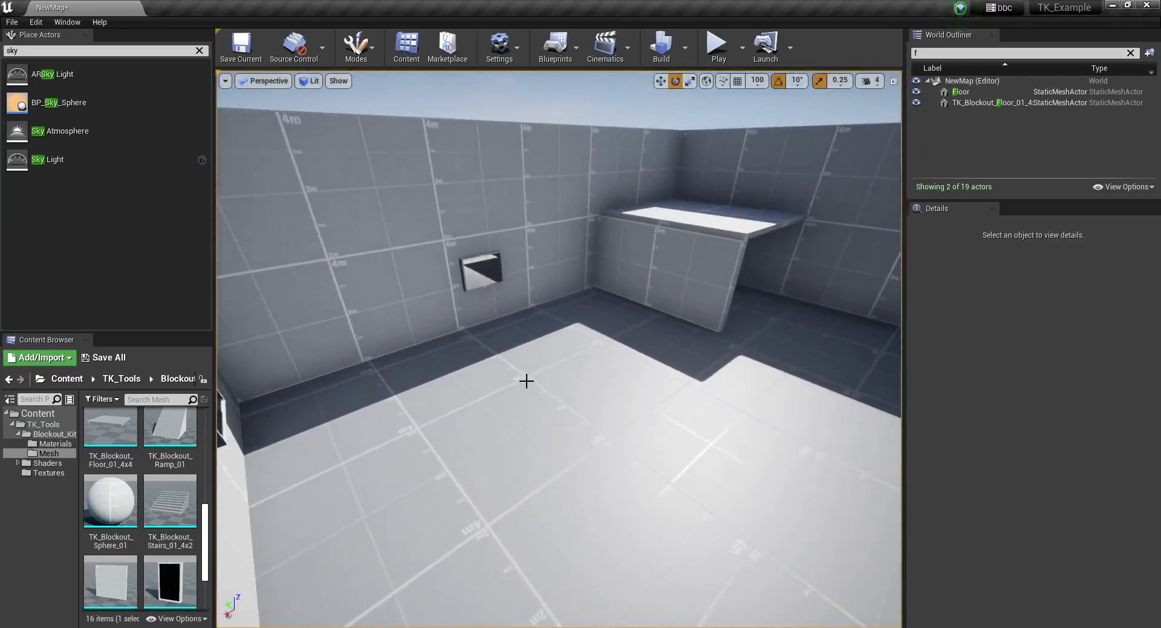
{"action": "key", "text": "d"}
{"action": "key", "text": "s"}
{"action": "right_click_drag", "start_coordinate": [526, 381], "coordinate": [544, 423]}
{"action": "key", "text": "a"}
{"action": "key", "text": "w"}
{"action": "key", "text": "s"}
{"action": "key", "text": "s"}
{"action": "key", "text": "s"}
{"action": "key", "text": "s"}
{"action": "key", "text": "a"}
{"action": "right_click_drag", "start_coordinate": [546, 152], "coordinate": [546, 152]}
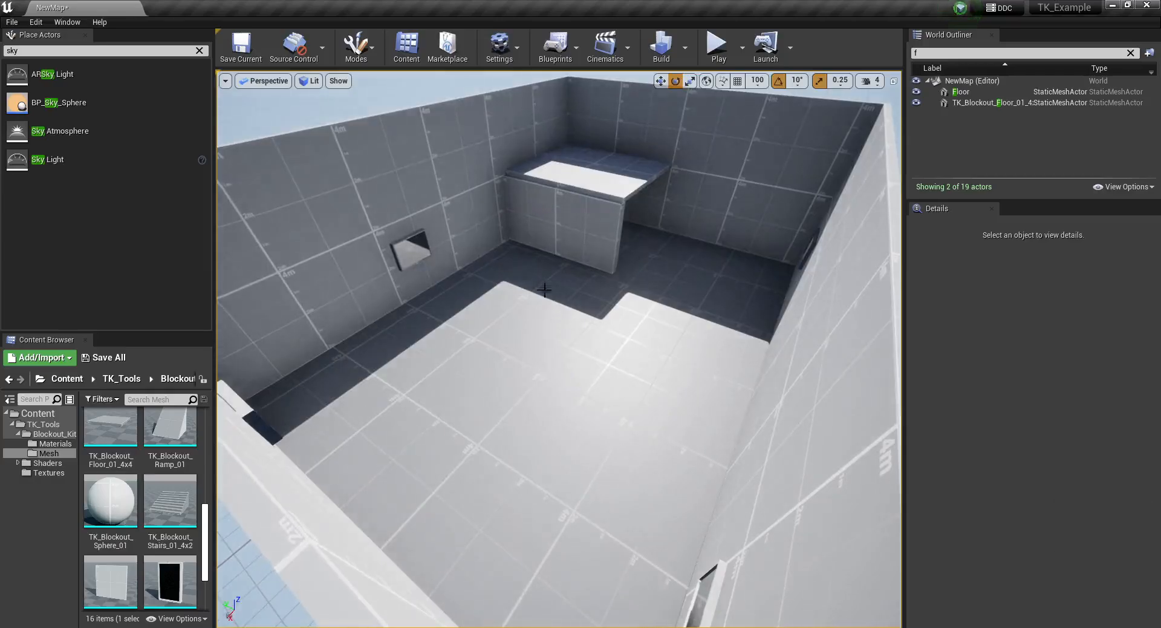
{"action": "key", "text": "d"}
{"action": "key", "text": "w"}
{"action": "right_click_drag", "start_coordinate": [543, 290], "coordinate": [552, 295]}
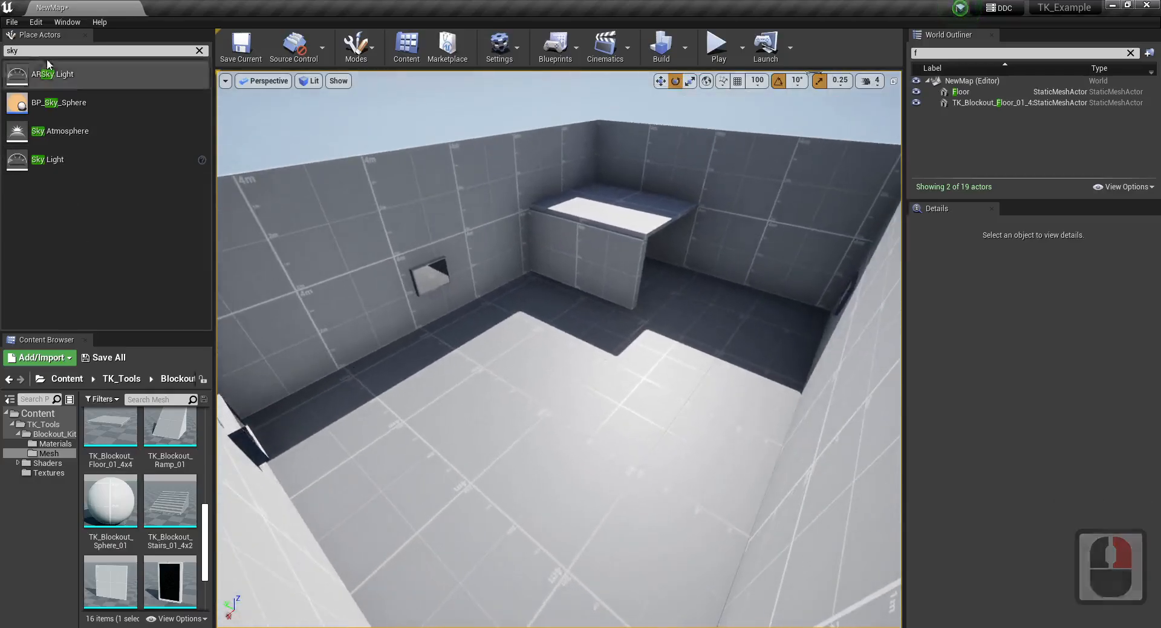
Find and place a Box Reflection Capture on the room's floor, and move it to about 2190 along X.
{"action": "left_click", "coordinate": [3, 50]}
{"action": "type", "text": "ref"}
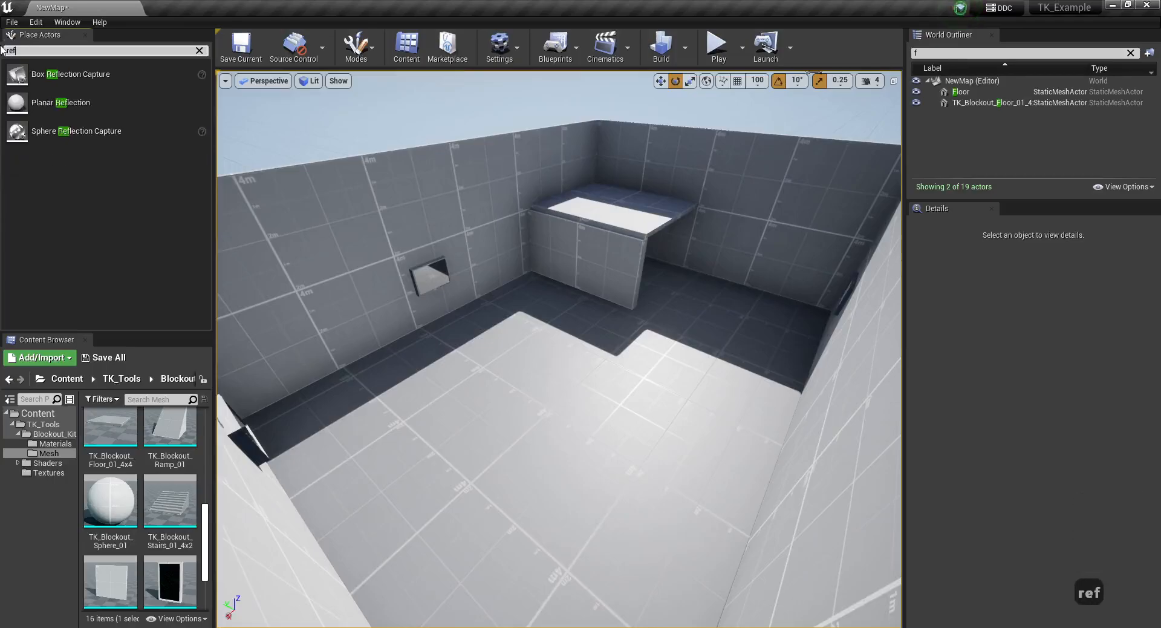
{"action": "left_click_drag", "start_coordinate": [24, 74], "coordinate": [573, 438]}
{"action": "left_click", "coordinate": [620, 347]}
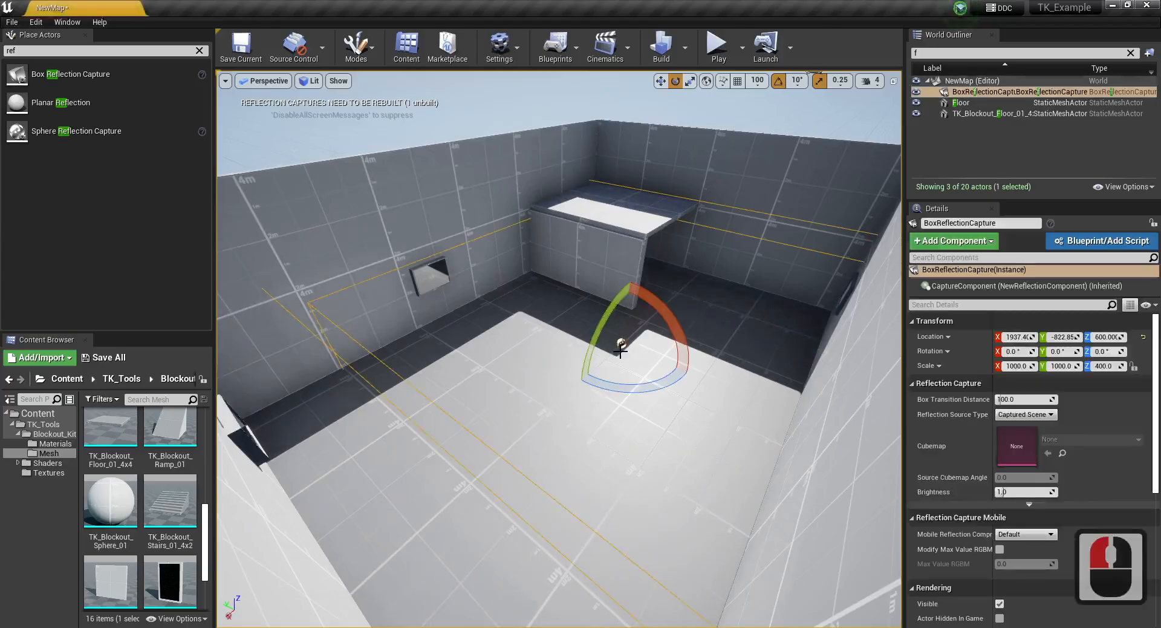
{"action": "key", "text": "s"}
{"action": "right_click_drag", "start_coordinate": [604, 352], "coordinate": [578, 350]}
{"action": "key", "text": "w"}
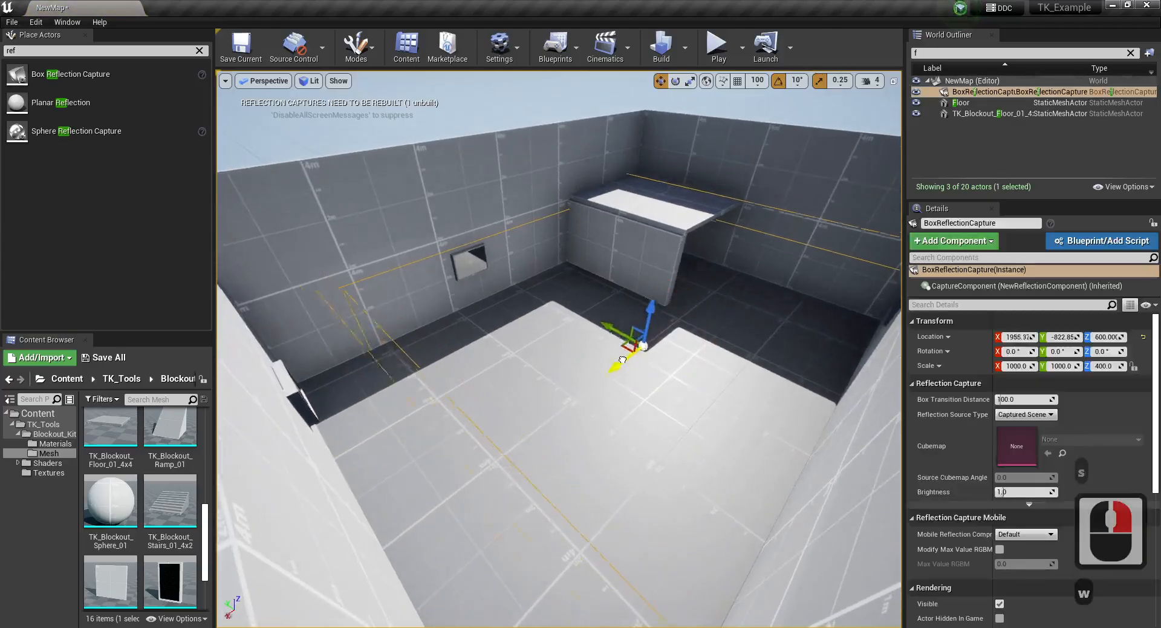
{"action": "left_click_drag", "start_coordinate": [622, 359], "coordinate": [589, 387]}
Scale the box reflection capture to about 1592.6 in X and 800 in Z.
{"action": "key", "text": "r"}
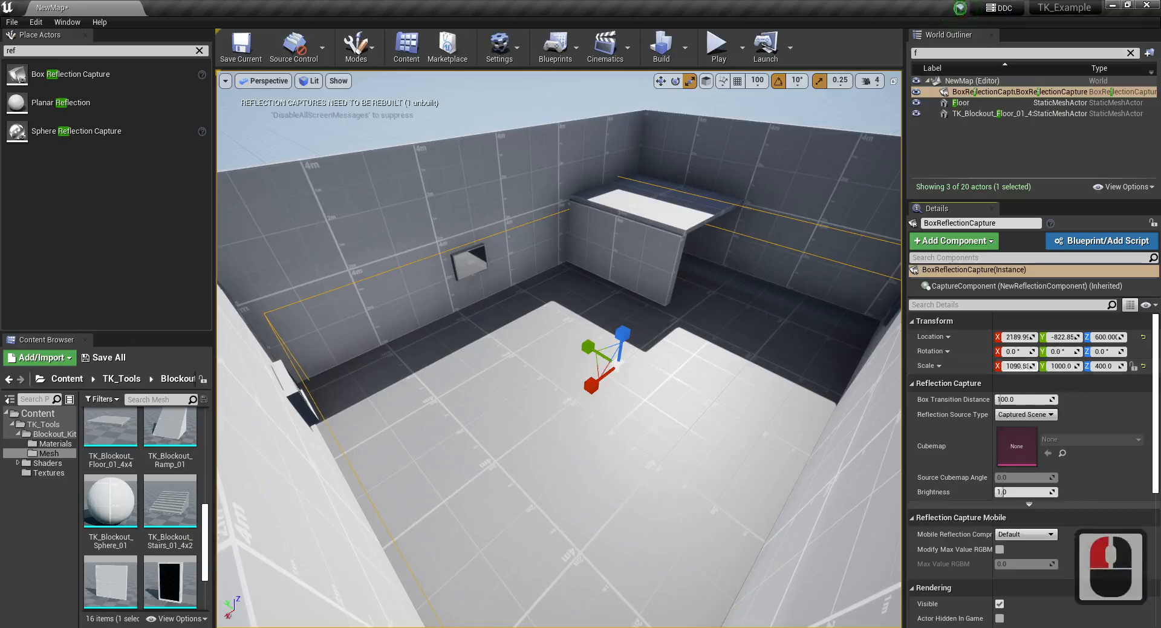
{"action": "double_click", "coordinate": [1020, 366]}
{"action": "key", "text": "ctrl+Left"}
{"action": "key", "text": "Right"}
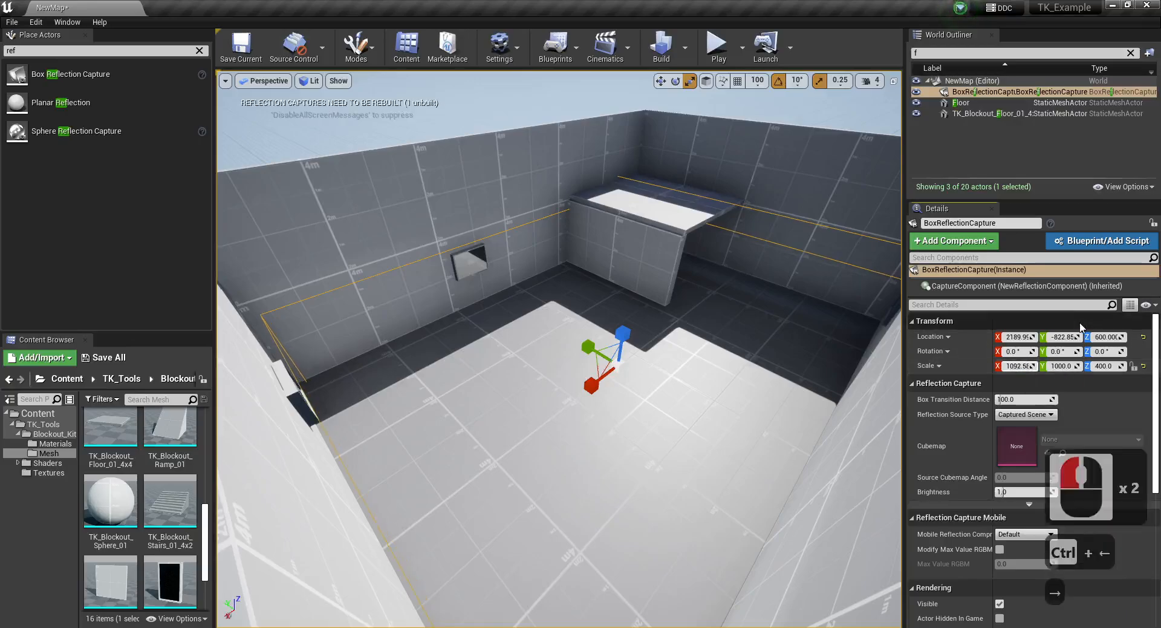
{"action": "key", "text": "Delete"}
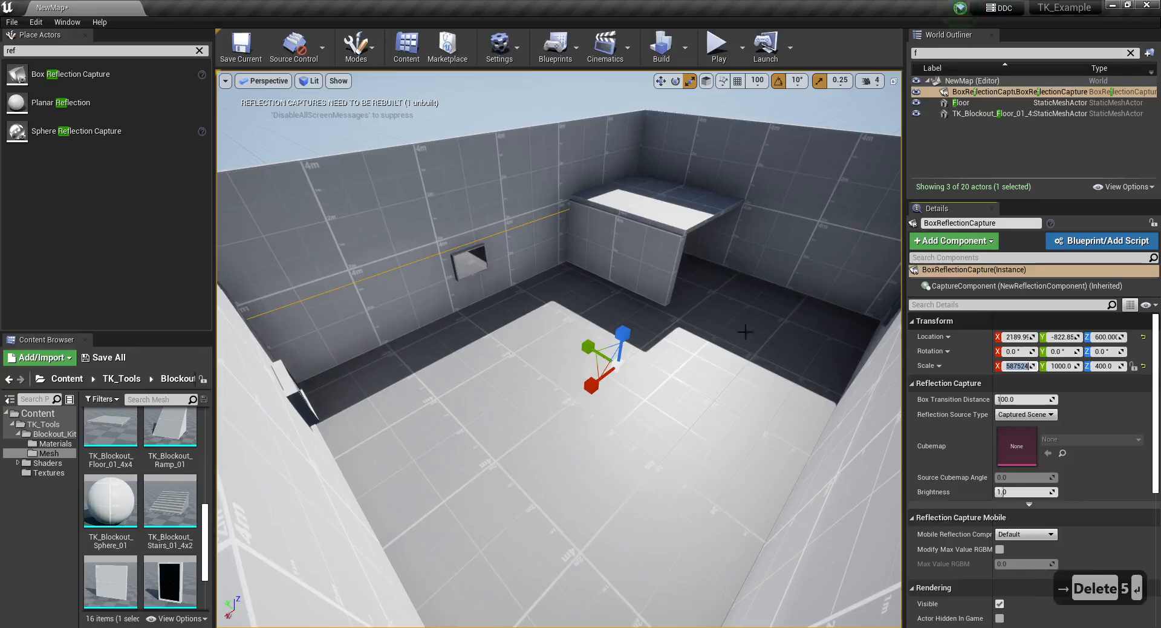
{"action": "left_click", "coordinate": [1108, 366]}
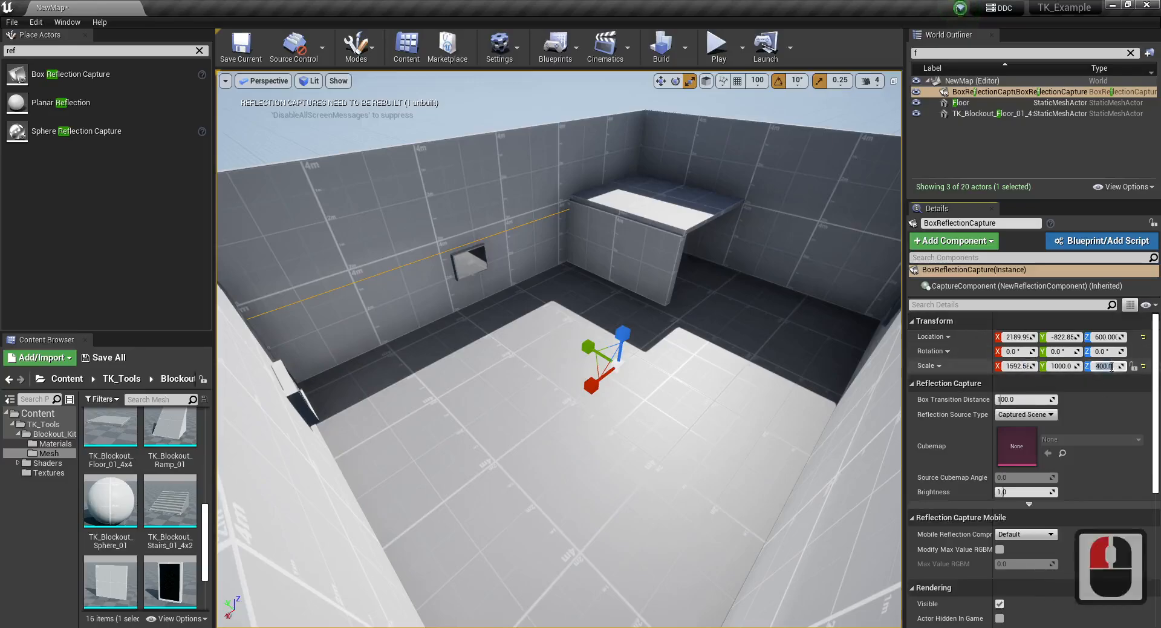
{"action": "key", "text": "ctrl+Left"}
{"action": "key", "text": "Delete"}
{"action": "type", "text": "8"}
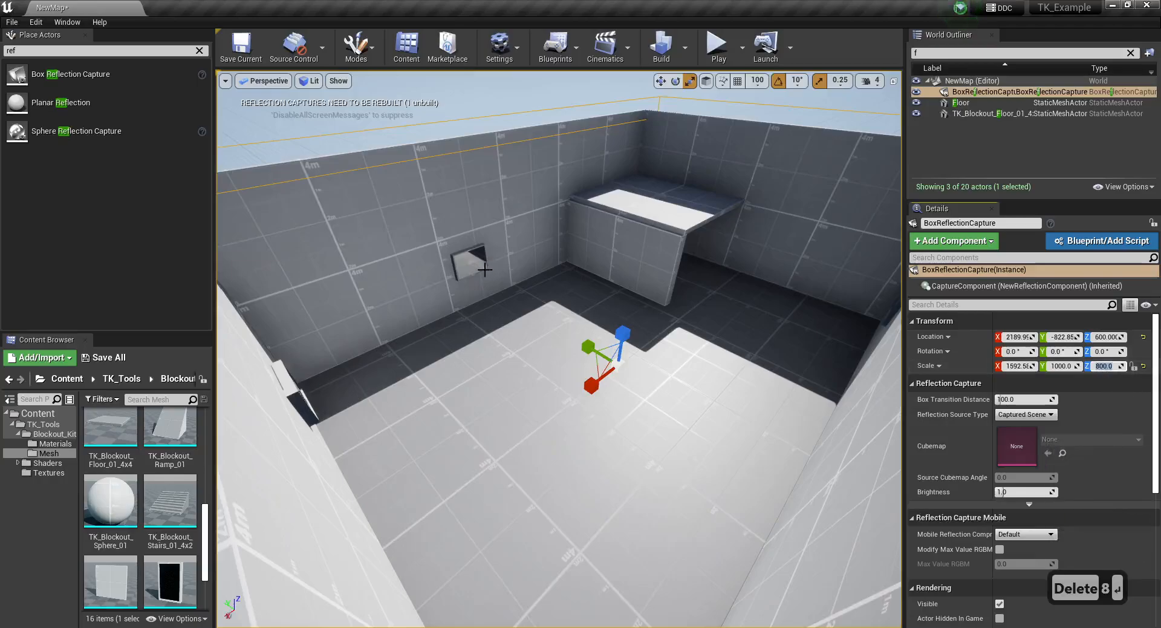
{"action": "key", "text": "Return"}
{"action": "key", "text": "w"}
{"action": "key", "text": "a"}
{"action": "right_click_drag", "start_coordinate": [555, 370], "coordinate": [659, 260]}
{"action": "key", "text": "a"}
{"action": "key", "text": "s"}
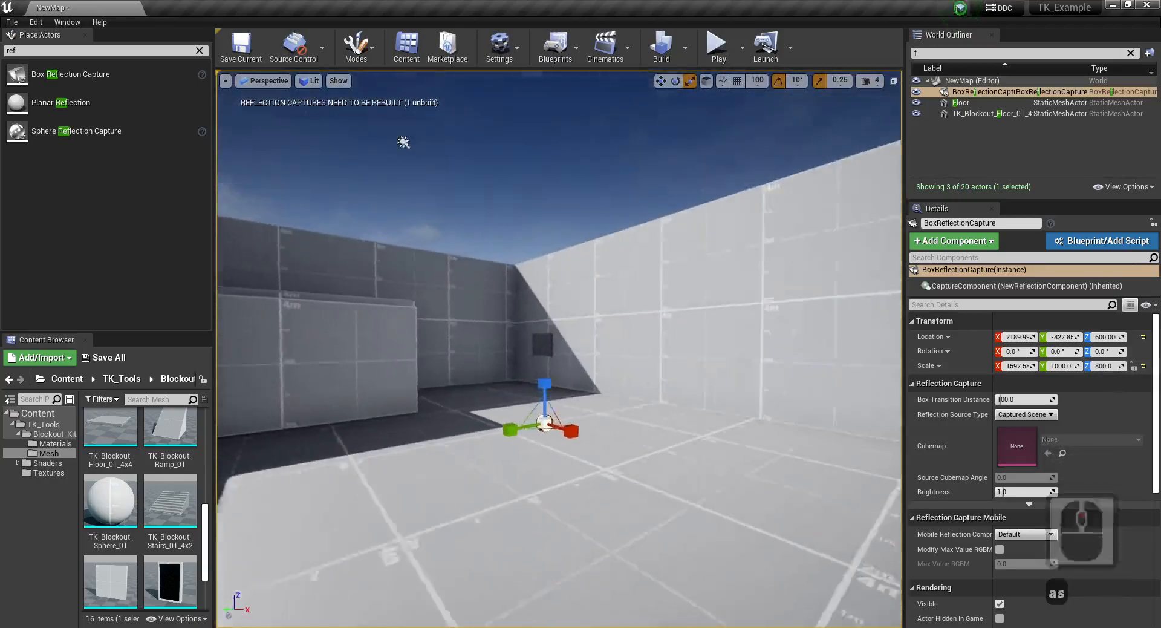
Raise the box reflection capture to about 769 along Z, near the room's mid-height.
{"action": "key", "text": "w"}
{"action": "left_click_drag", "start_coordinate": [553, 369], "coordinate": [553, 284]}
{"action": "key", "text": "d"}
{"action": "key", "text": "w"}
{"action": "right_click_drag", "start_coordinate": [553, 284], "coordinate": [592, 383]}
{"action": "key", "text": "d"}
{"action": "key", "text": "s"}
{"action": "key", "text": "a"}
{"action": "key", "text": "a"}
{"action": "key", "text": "w"}
{"action": "key", "text": "s"}
{"action": "key", "text": "d"}
{"action": "key", "text": "s"}
{"action": "key", "text": "s"}
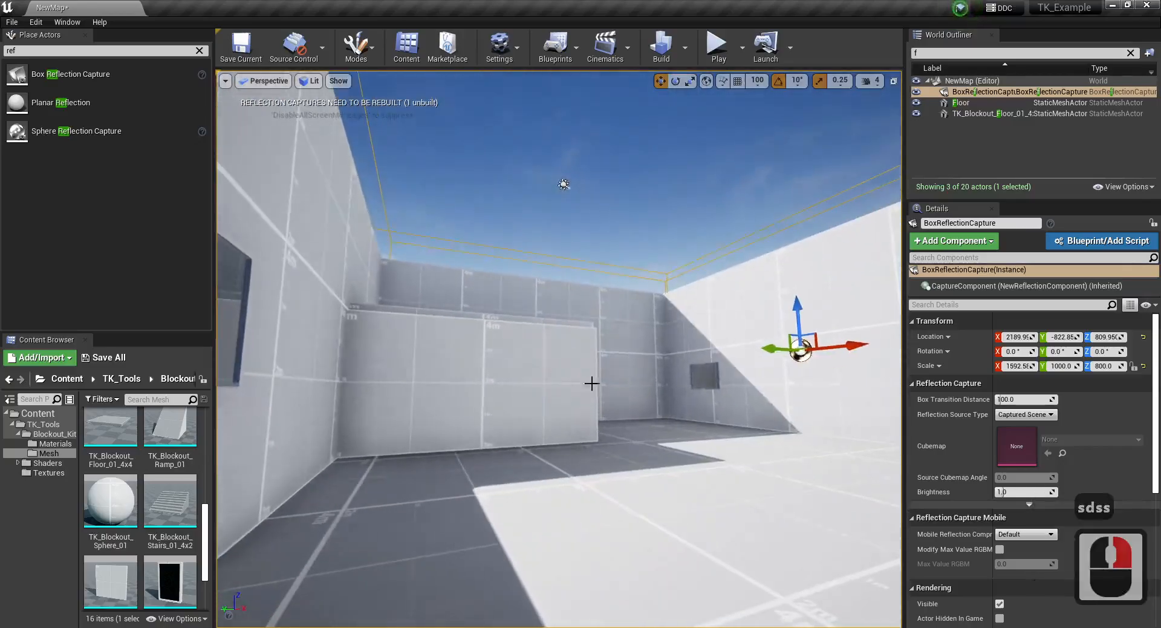
{"action": "left_click_drag", "start_coordinate": [798, 320], "coordinate": [806, 340]}
Rebuild the reflection captures to refresh the reflection in the room's wall window.
{"action": "right_click_drag", "start_coordinate": [611, 355], "coordinate": [499, 356]}
{"action": "key", "text": "d"}
{"action": "key", "text": "a"}
{"action": "key", "text": "a"}
{"action": "key", "text": "w"}
{"action": "key", "text": "d"}
{"action": "key", "text": "w"}
{"action": "key", "text": "d"}
{"action": "left_click", "coordinate": [686, 53]}
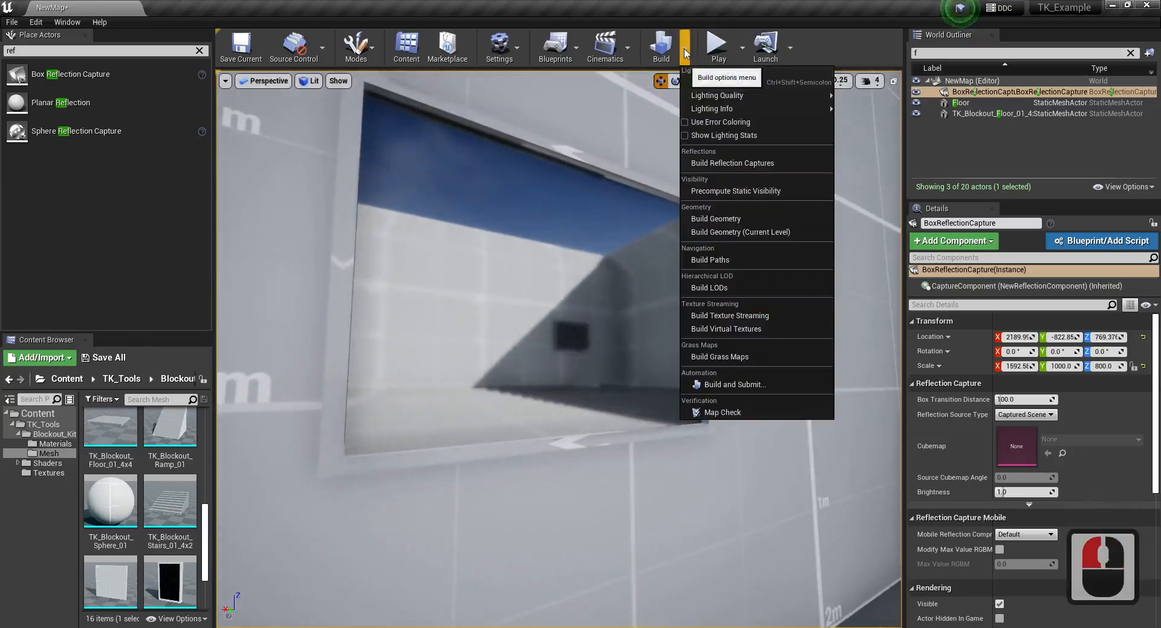
{"action": "left_click", "coordinate": [737, 164]}
Inspect the rebuilt reflection in the wall window up close and while moving back through the room.
{"action": "right_click_drag", "start_coordinate": [736, 160], "coordinate": [435, 170]}
{"action": "key", "text": "w"}
{"action": "key", "text": "d"}
{"action": "key", "text": "s"}
{"action": "key", "text": "a"}
{"action": "key", "text": "w"}
{"action": "key", "text": "w"}
{"action": "key", "text": "w"}
{"action": "key", "text": "w"}
{"action": "key", "text": "w"}
{"action": "key", "text": "w"}
{"action": "key", "text": "w"}
{"action": "key", "text": "w"}
{"action": "key", "text": "w"}
{"action": "key", "text": "w"}
{"action": "key", "text": "d"}
{"action": "key", "text": "w"}
{"action": "key", "text": "s"}
{"action": "key", "text": "a"}
{"action": "key", "text": "w"}
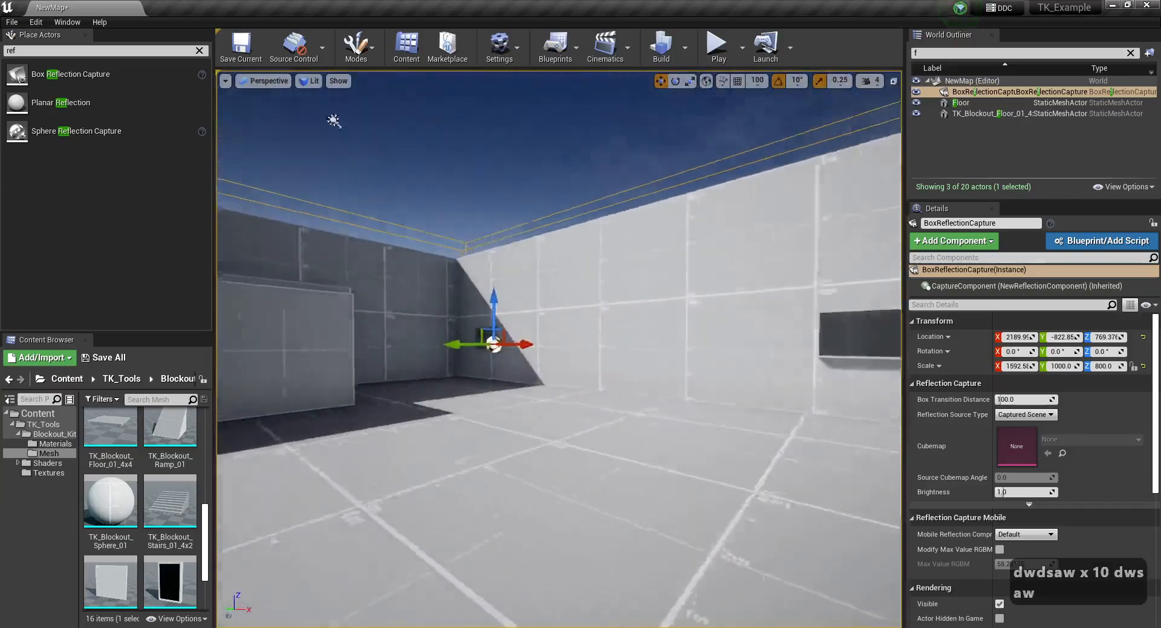
Examine the window reflections on the sunlit wall and around the roofed section.
{"action": "key", "text": "a"}
{"action": "right_click_drag", "start_coordinate": [544, 406], "coordinate": [653, 409]}
{"action": "key", "text": "w"}
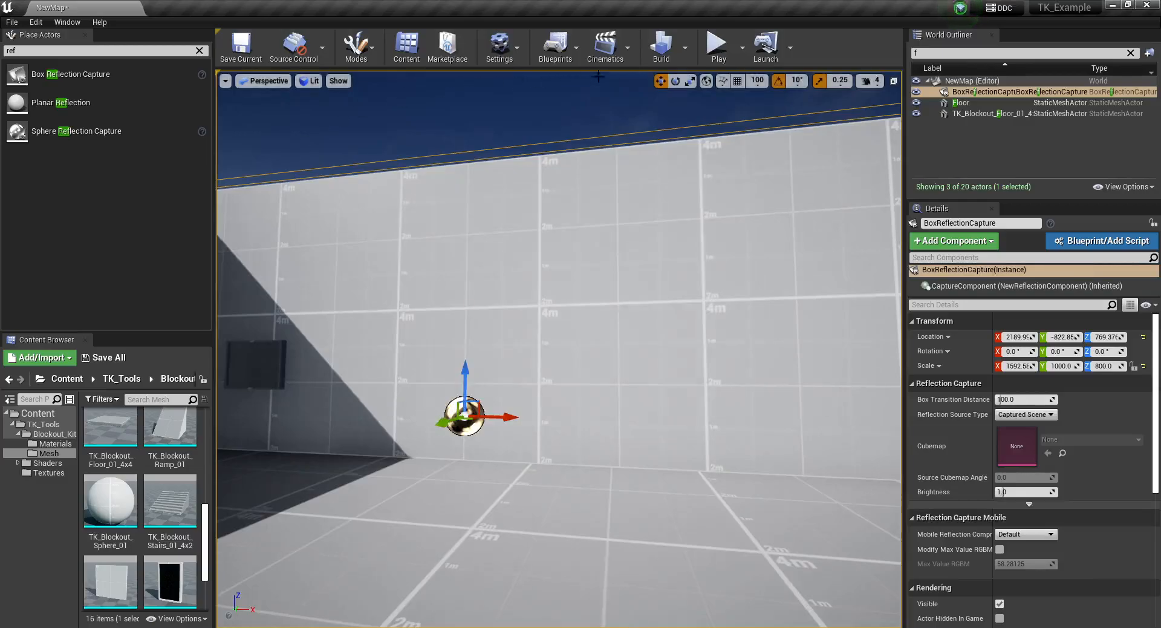
{"action": "right_click_drag", "start_coordinate": [598, 76], "coordinate": [486, 259]}
{"action": "key", "text": "a"}
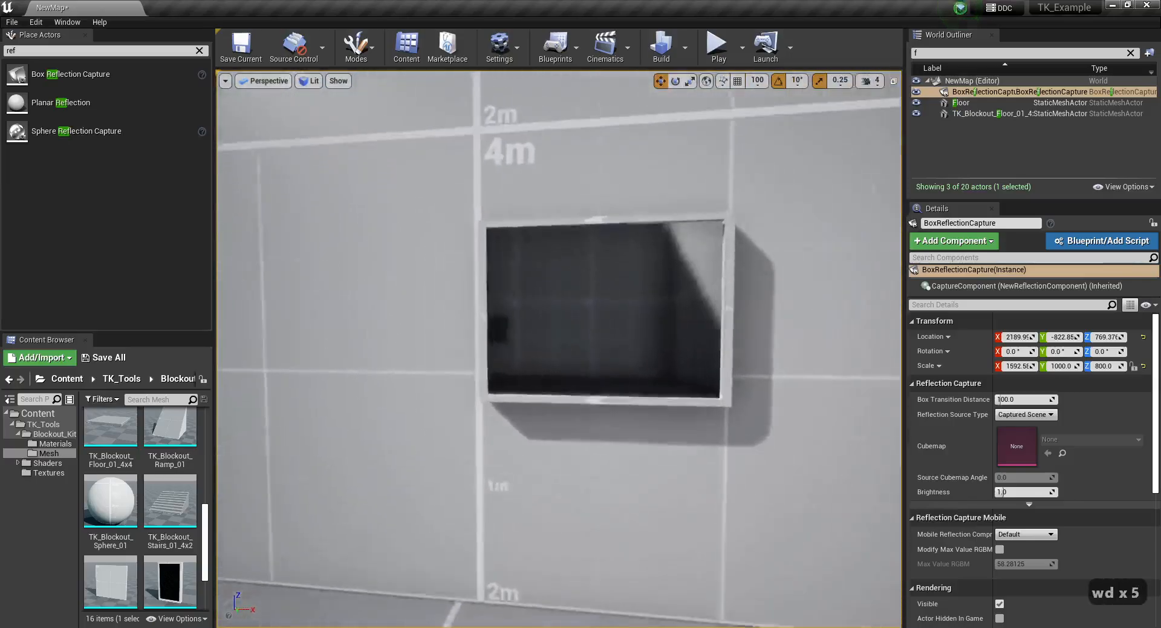
{"action": "right_click_drag", "start_coordinate": [560, 349], "coordinate": [351, 349]}
{"action": "key", "text": "w"}
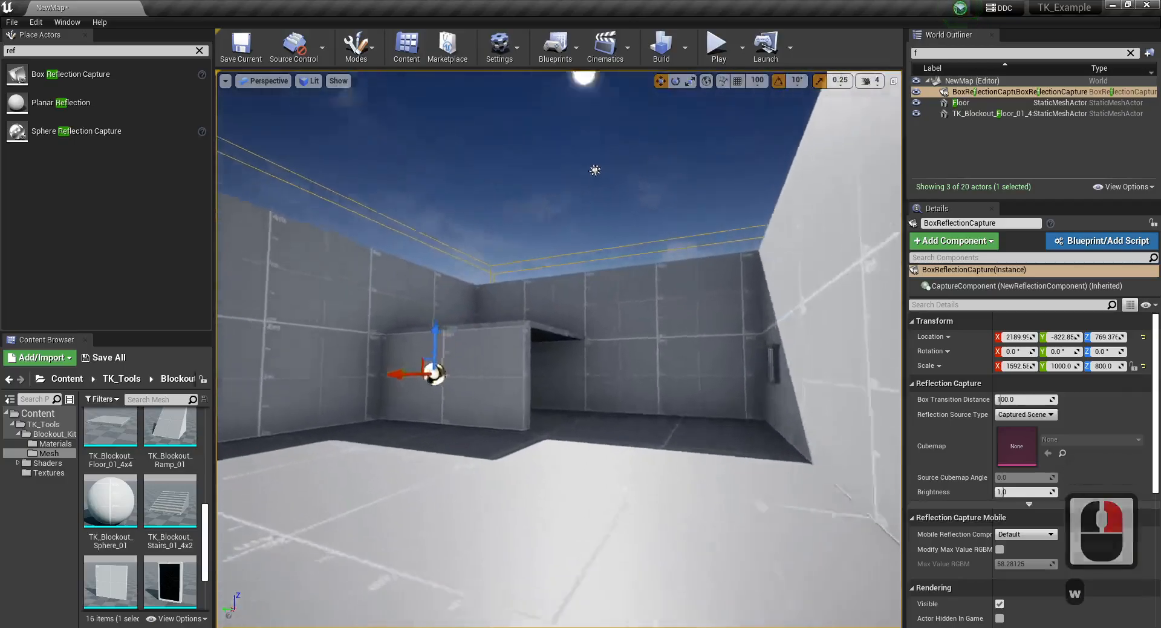
{"action": "right_click_drag", "start_coordinate": [526, 404], "coordinate": [460, 405]}
{"action": "key", "text": "w"}
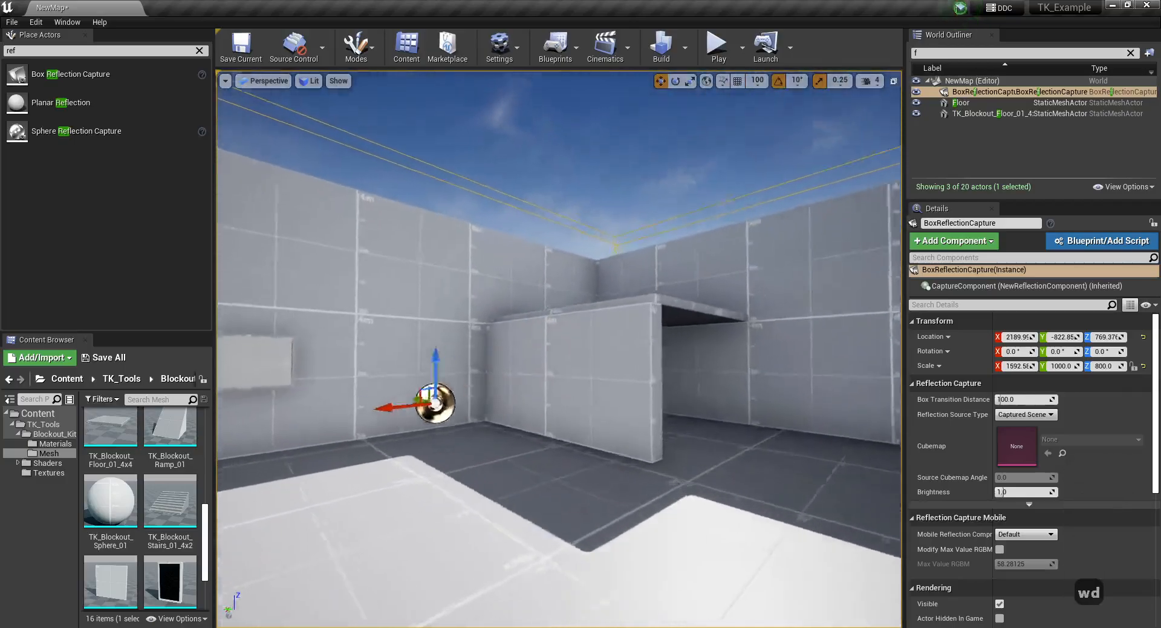
{"action": "key", "text": "w"}
{"action": "key", "text": "d"}
{"action": "right_click_drag", "start_coordinate": [559, 349], "coordinate": [417, 349]}
{"action": "right_click_drag", "start_coordinate": [559, 349], "coordinate": [539, 349]}
{"action": "key", "text": "w"}
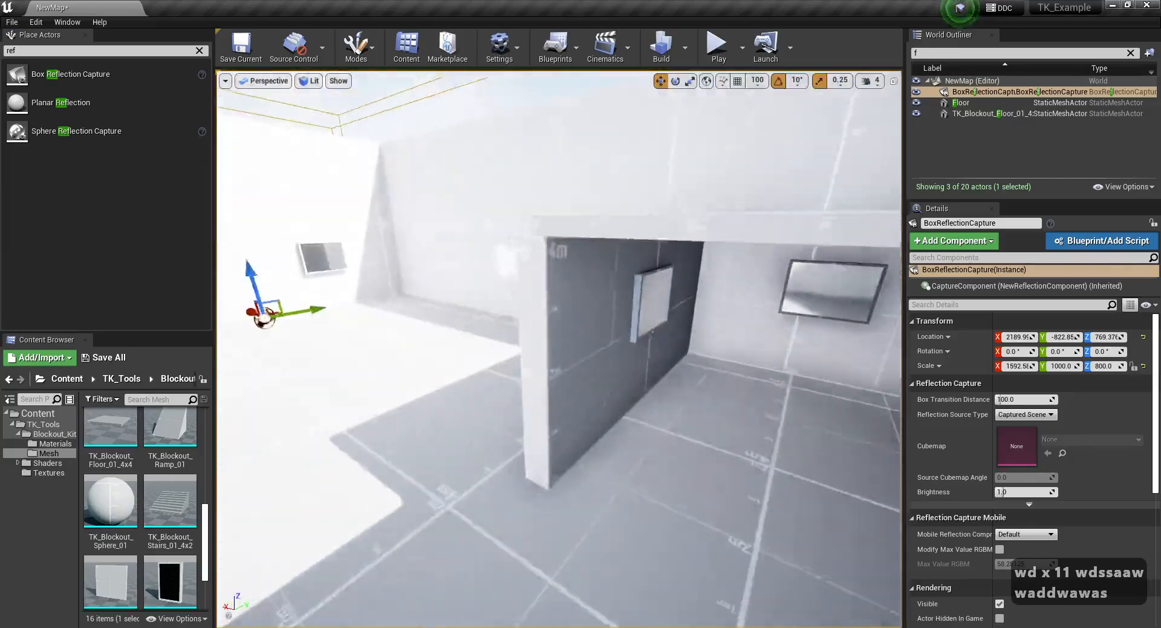
Duplicate the box reflection capture and move the copy to about 1219 along X, toward the roofed section.
{"action": "right_click_drag", "start_coordinate": [573, 336], "coordinate": [553, 337]}
{"action": "key", "text": "s"}
{"action": "left_click_drag", "start_coordinate": [373, 321], "coordinate": [379, 325], "text": "alt"}
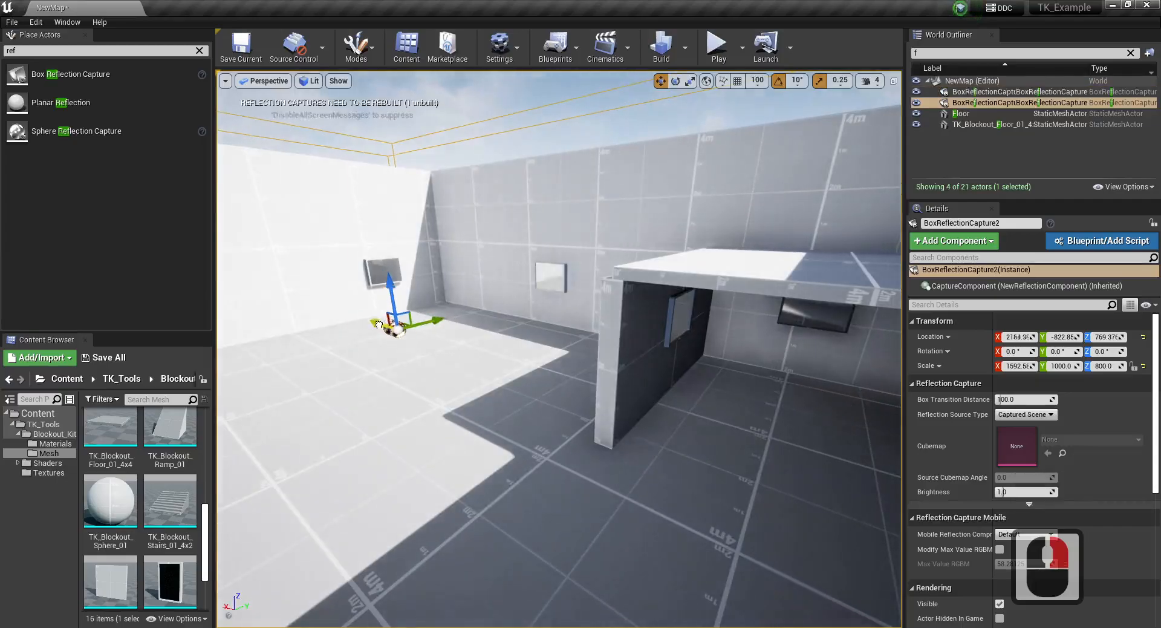
{"action": "left_click_drag", "start_coordinate": [624, 411], "coordinate": [694, 423], "text": "alt"}
{"action": "key", "text": "d"}
{"action": "key", "text": "w"}
{"action": "right_click_drag", "start_coordinate": [695, 422], "coordinate": [689, 469]}
{"action": "key", "text": "d"}
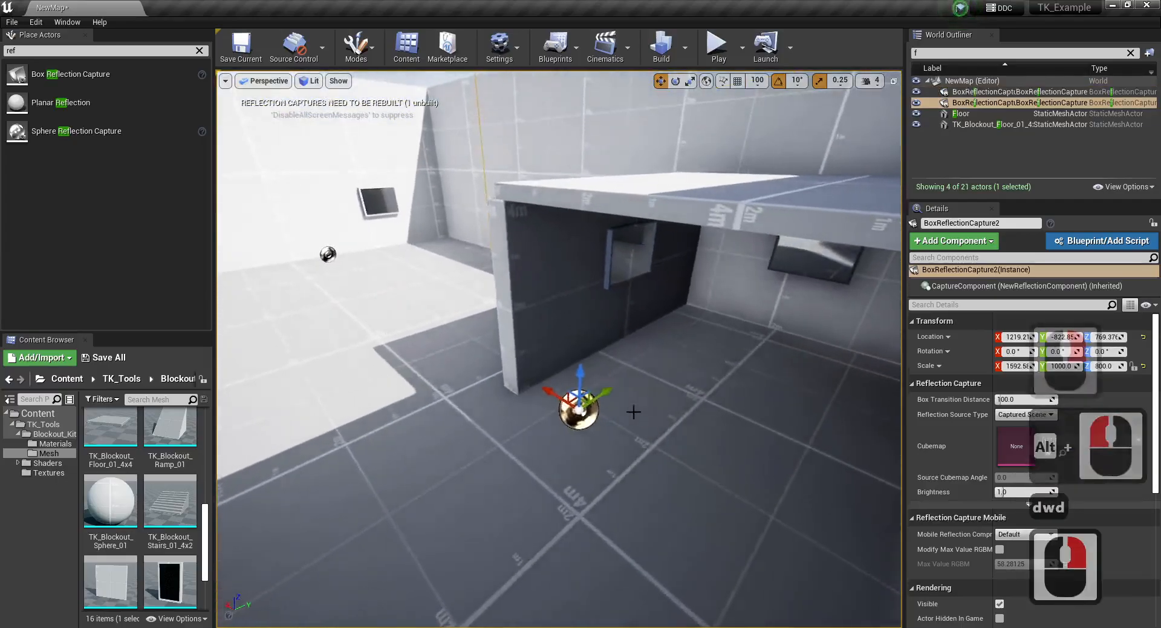
Position the duplicated capture under the roofed section at about X 1192.5, Y -239 and Z 683.
{"action": "left_click_drag", "start_coordinate": [589, 403], "coordinate": [777, 324]}
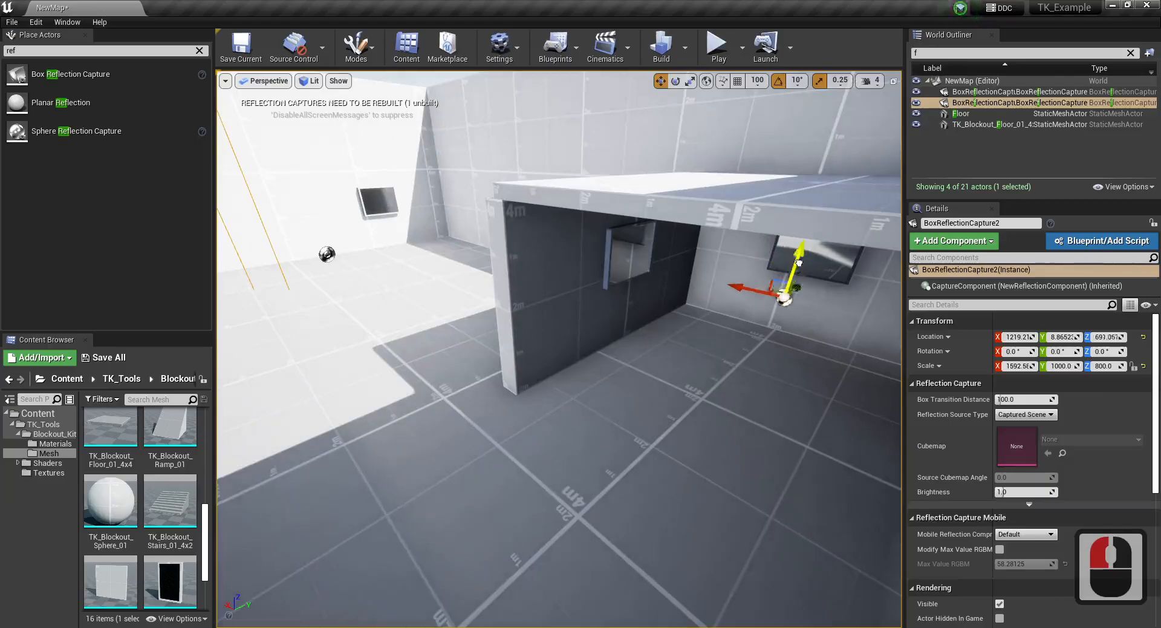
{"action": "key", "text": "w"}
{"action": "key", "text": "a"}
{"action": "right_click_drag", "start_coordinate": [798, 279], "coordinate": [862, 272]}
{"action": "key", "text": "s"}
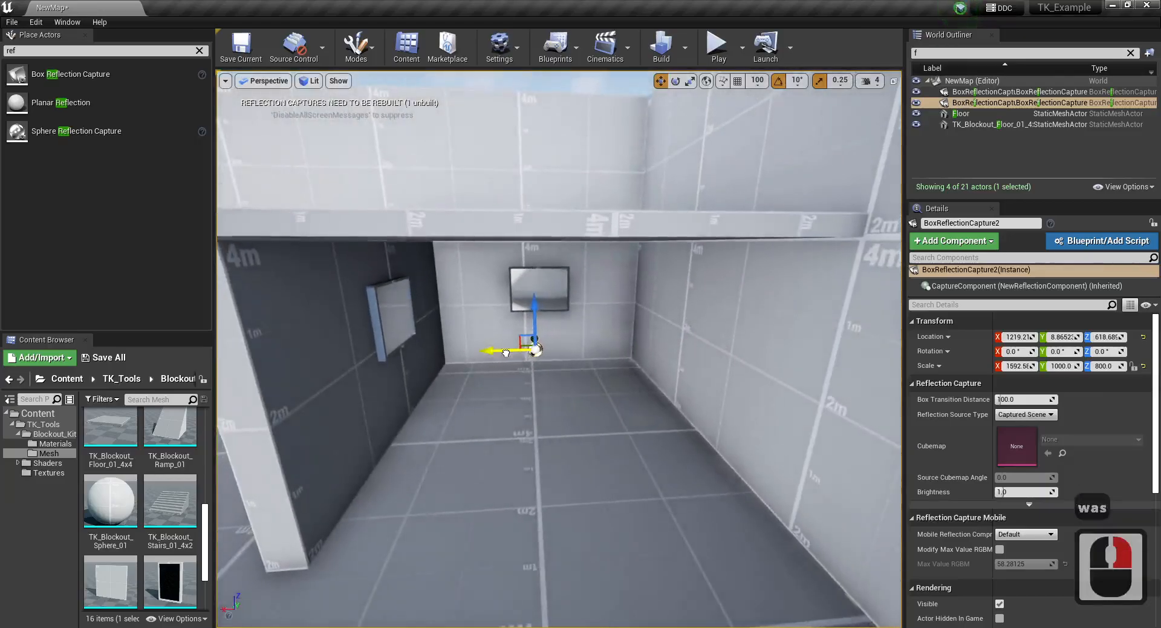
{"action": "left_click_drag", "start_coordinate": [507, 351], "coordinate": [523, 350]}
{"action": "key", "text": "d"}
{"action": "key", "text": "w"}
{"action": "right_click_drag", "start_coordinate": [522, 351], "coordinate": [533, 350]}
{"action": "left_click_drag", "start_coordinate": [771, 370], "coordinate": [717, 358]}
{"action": "right_click_drag", "start_coordinate": [717, 358], "coordinate": [581, 366]}
Set the duplicated capture's scale to 500 in X, 500 in Y and 300 in Z.
{"action": "left_click", "coordinate": [1018, 366]}
{"action": "type", "text": "500"}
{"action": "key", "text": "Return"}
{"action": "key", "text": "a"}
{"action": "key", "text": "s"}
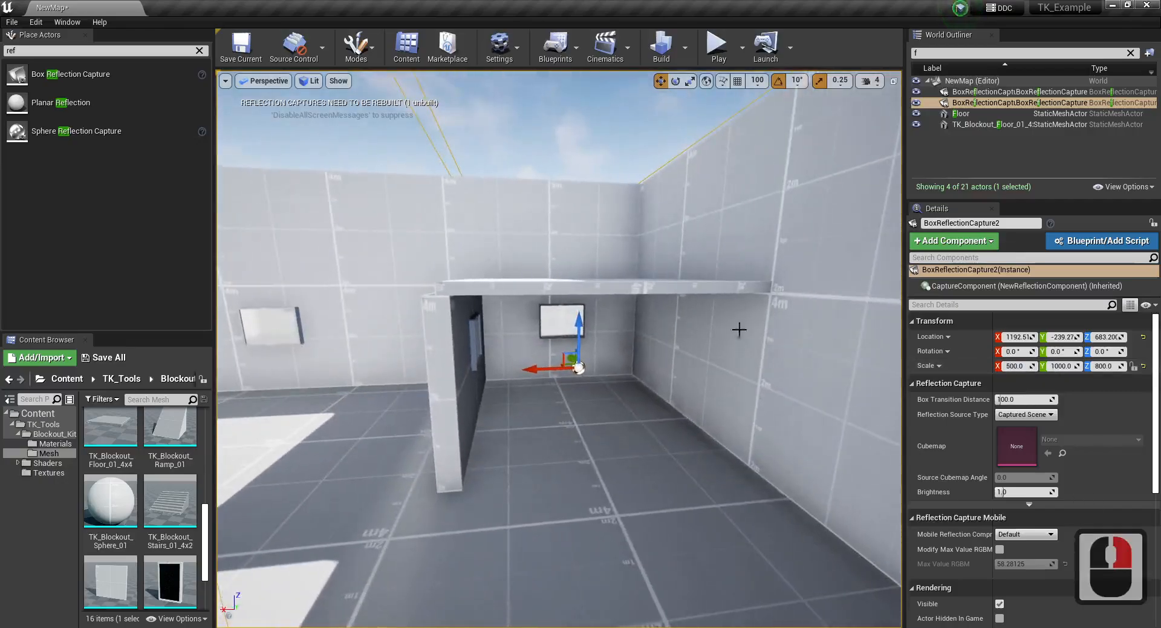
{"action": "left_click", "coordinate": [1068, 367]}
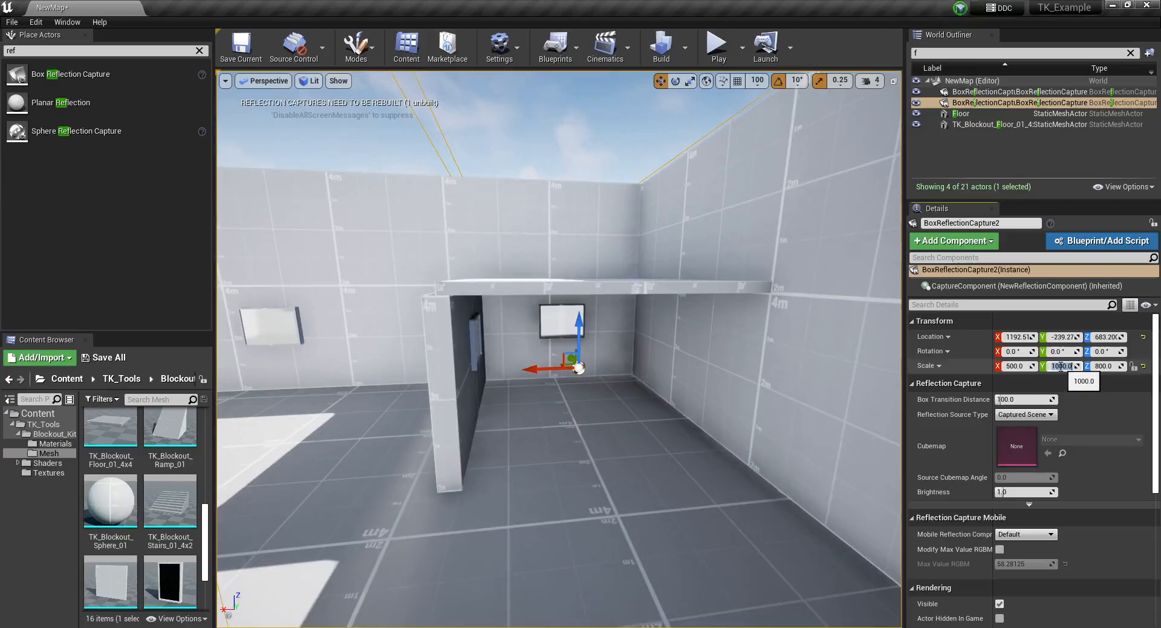
{"action": "type", "text": "500"}
{"action": "key", "text": "Return"}
{"action": "key", "text": "a"}
{"action": "key", "text": "a"}
{"action": "key", "text": "a"}
{"action": "key", "text": "a"}
{"action": "key", "text": "a"}
{"action": "key", "text": "d"}
{"action": "right_click_drag", "start_coordinate": [619, 332], "coordinate": [617, 360]}
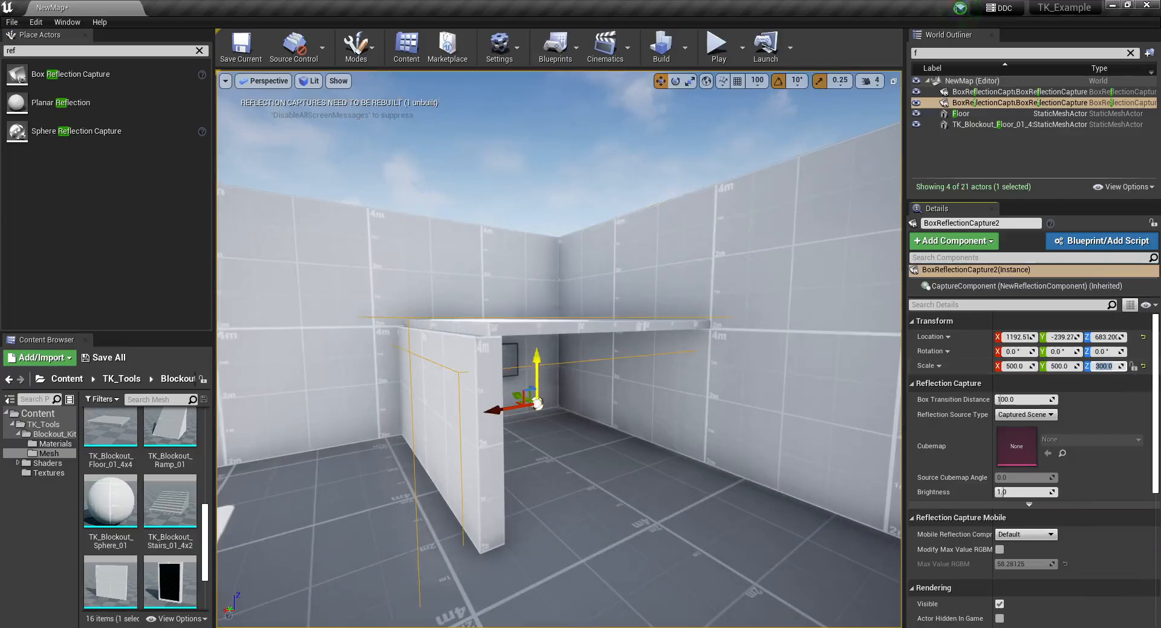
Move the duplicated capture to about Y -318 and Z 764, and stretch its Z scale to 345.5.
{"action": "key", "text": "a"}
{"action": "right_click_drag", "start_coordinate": [541, 344], "coordinate": [519, 325]}
{"action": "key", "text": "r"}
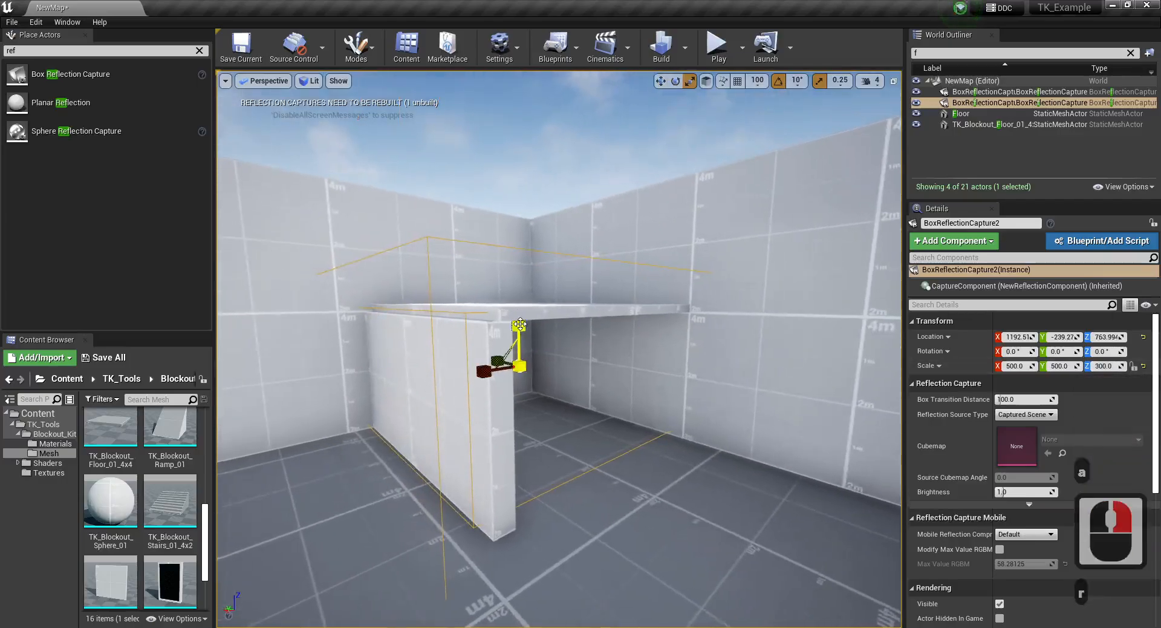
{"action": "key", "text": "w"}
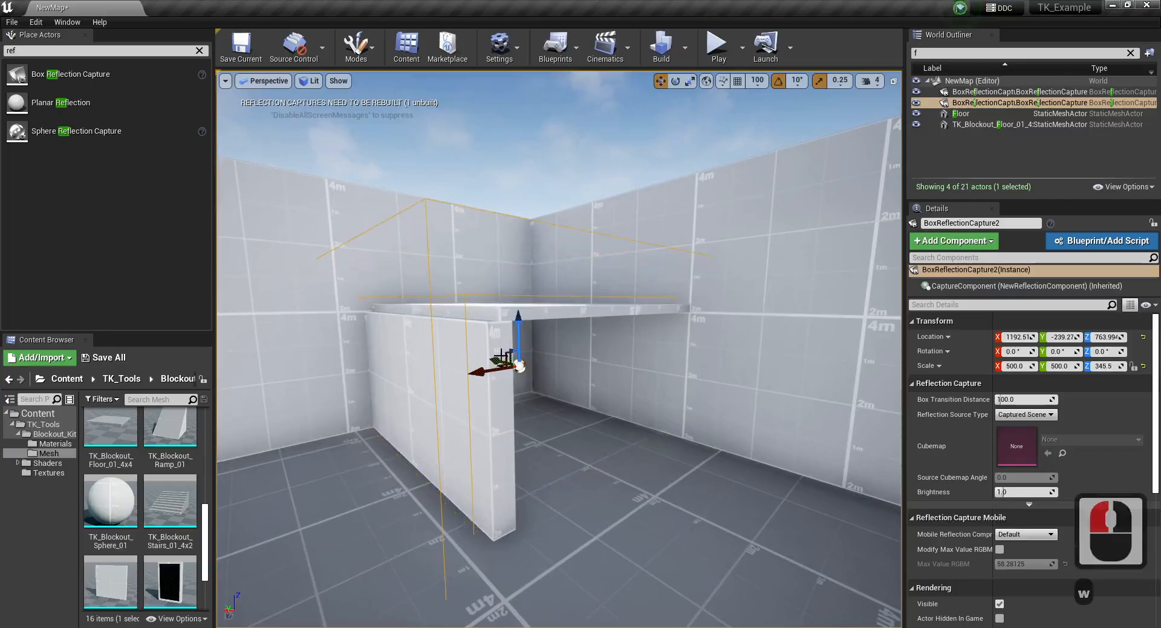
{"action": "left_click_drag", "start_coordinate": [501, 364], "coordinate": [508, 365]}
Rebuild the reflection captures with the windows inside the roofed section in view.
{"action": "right_click_drag", "start_coordinate": [508, 364], "coordinate": [326, 354]}
{"action": "key", "text": "d"}
{"action": "key", "text": "w"}
{"action": "key", "text": "w"}
{"action": "key", "text": "w"}
{"action": "key", "text": "d"}
{"action": "key", "text": "d"}
{"action": "key", "text": "d"}
{"action": "key", "text": "d"}
{"action": "left_click", "coordinate": [686, 47]}
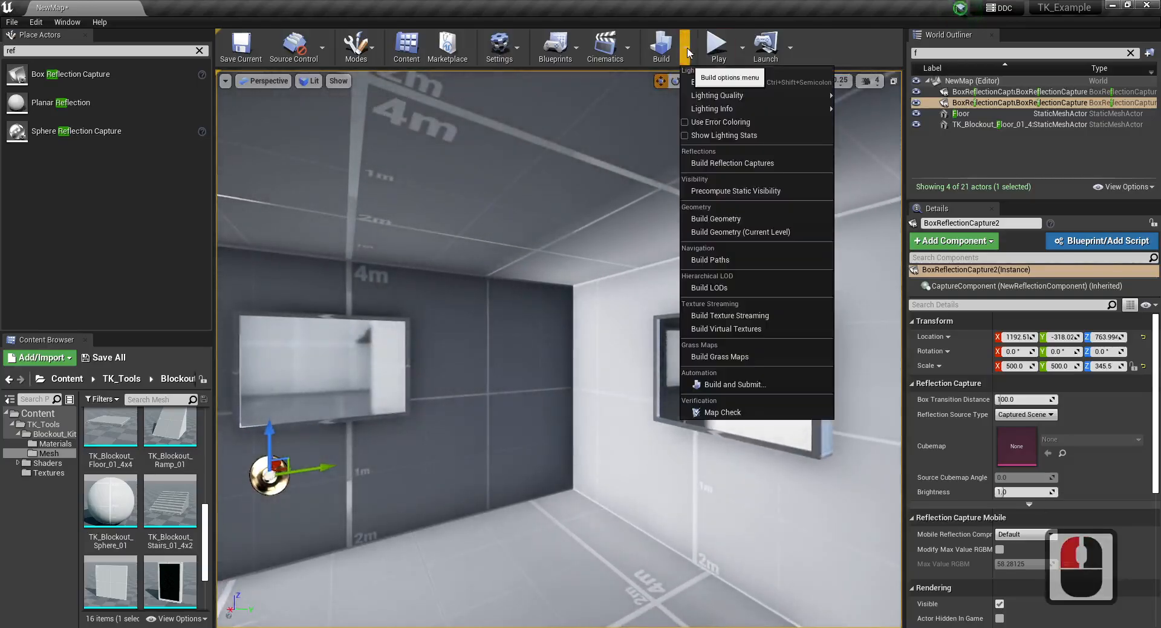
{"action": "left_click", "coordinate": [720, 162]}
Inspect the window reflections inside the roofed section and its exterior from several angles.
{"action": "right_click_drag", "start_coordinate": [718, 164], "coordinate": [641, 145]}
{"action": "key", "text": "w"}
{"action": "key", "text": "a"}
{"action": "key", "text": "w"}
{"action": "key", "text": "a"}
{"action": "key", "text": "s"}
{"action": "key", "text": "d"}
{"action": "key", "text": "d"}
{"action": "key", "text": "a"}
{"action": "key", "text": "a"}
{"action": "key", "text": "a"}
{"action": "key", "text": "a"}
{"action": "key", "text": "a"}
{"action": "key", "text": "a"}
{"action": "key", "text": "w"}
{"action": "key", "text": "a"}
{"action": "key", "text": "s"}
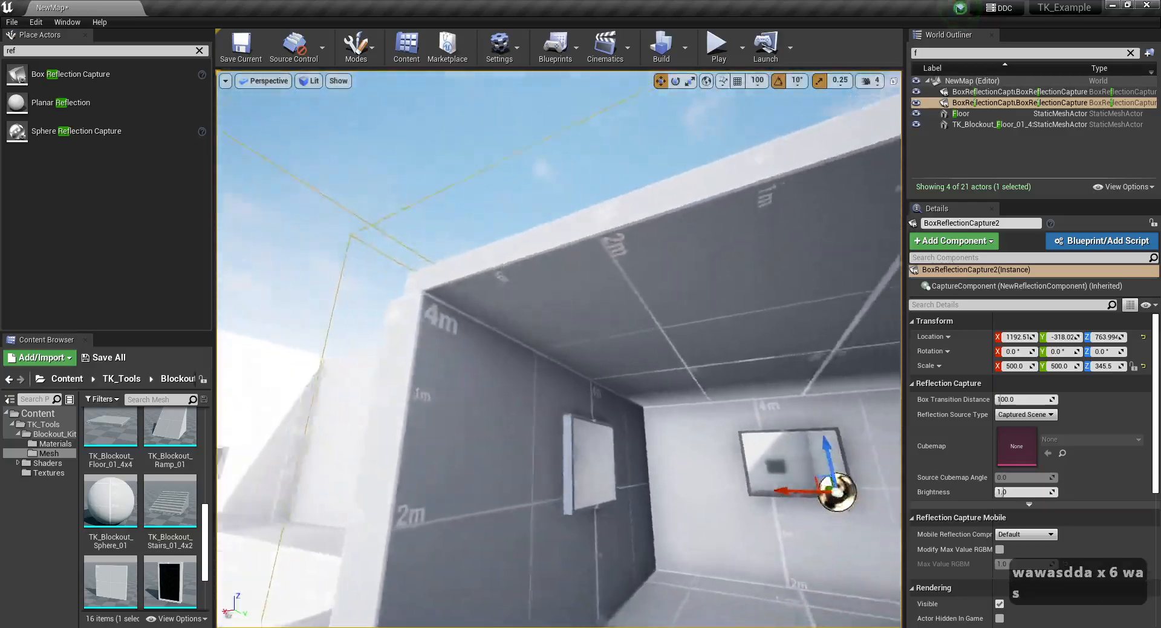
{"action": "key", "text": "a"}
{"action": "right_click_drag", "start_coordinate": [466, 285], "coordinate": [585, 296]}
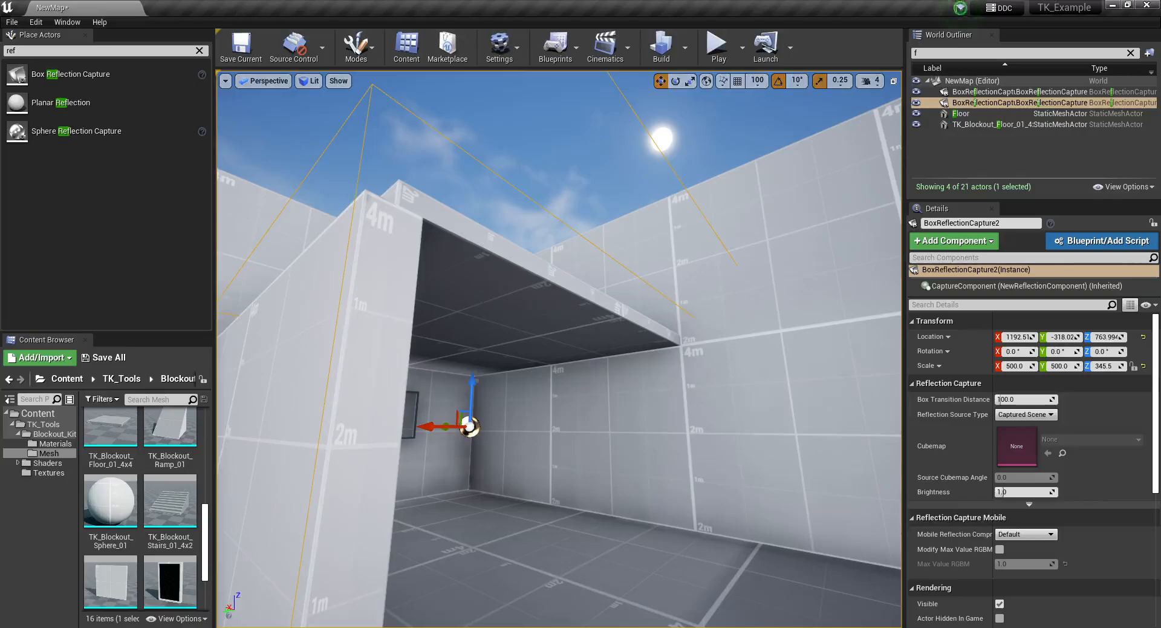
Examine the floor and walls along the boundary between the roofed section and the open room.
{"action": "key", "text": "d"}
{"action": "key", "text": "s"}
{"action": "right_click_drag", "start_coordinate": [586, 295], "coordinate": [484, 302]}
{"action": "key", "text": "s"}
{"action": "key", "text": "d"}
{"action": "key", "text": "d"}
{"action": "key", "text": "w"}
{"action": "key", "text": "d"}
{"action": "right_click_drag", "start_coordinate": [606, 424], "coordinate": [557, 354]}
{"action": "key", "text": "s"}
{"action": "key", "text": "a"}
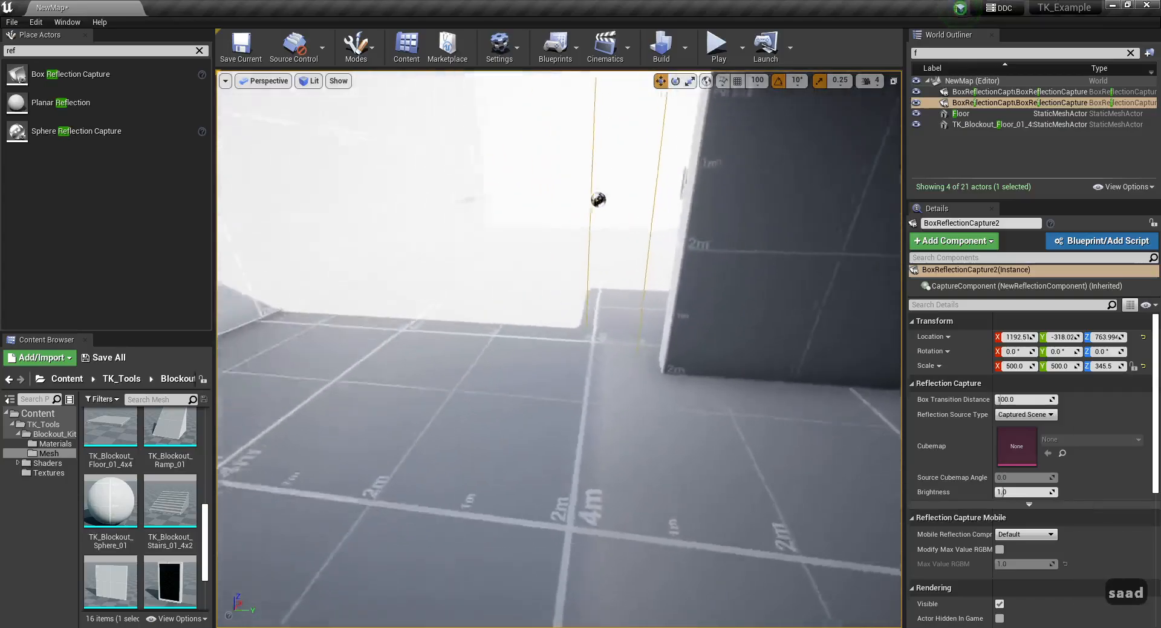
{"action": "key", "text": "d"}
{"action": "key", "text": "w"}
{"action": "key", "text": "s"}
{"action": "key", "text": "d"}
{"action": "key", "text": "s"}
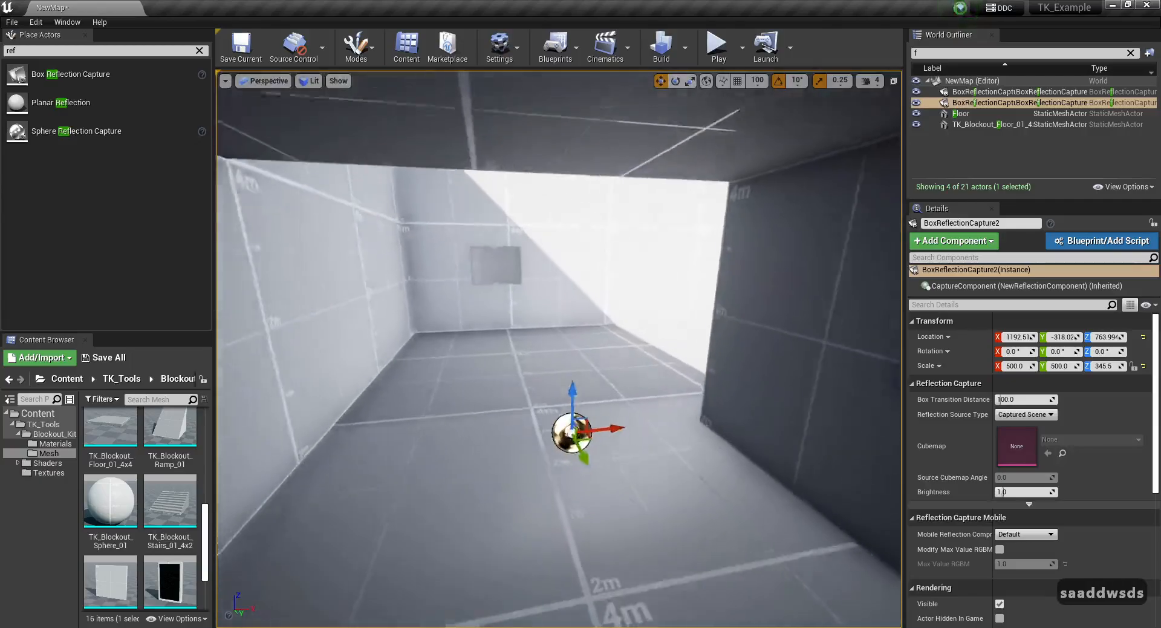
{"action": "key", "text": "a"}
{"action": "key", "text": "w"}
{"action": "key", "text": "a"}
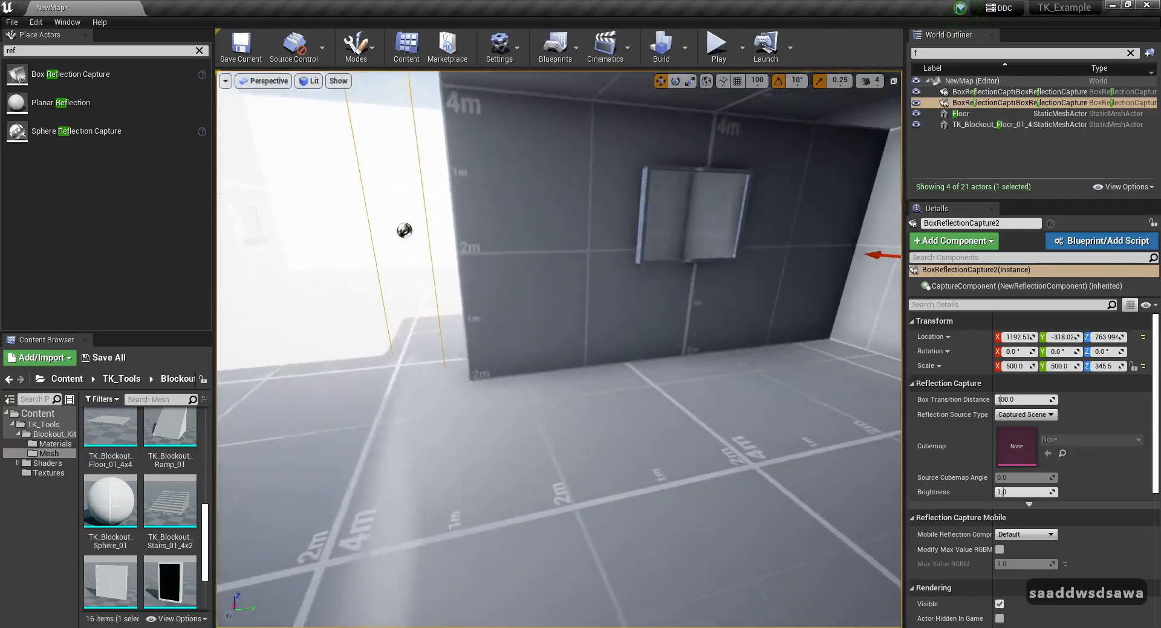
Compare the reflections in the partition wall's window from different viewing angles.
{"action": "right_click_drag", "start_coordinate": [251, 532], "coordinate": [314, 530]}
{"action": "key", "text": "a"}
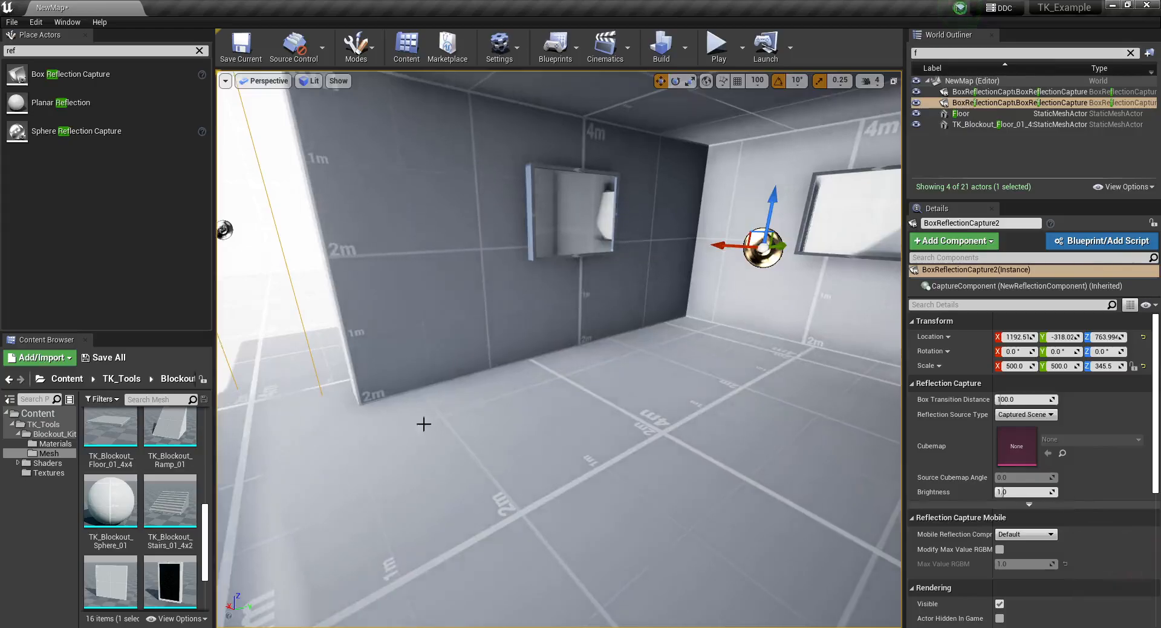
{"action": "key", "text": "a"}
{"action": "right_click_drag", "start_coordinate": [423, 424], "coordinate": [490, 337]}
{"action": "key", "text": "d"}
{"action": "key", "text": "s"}
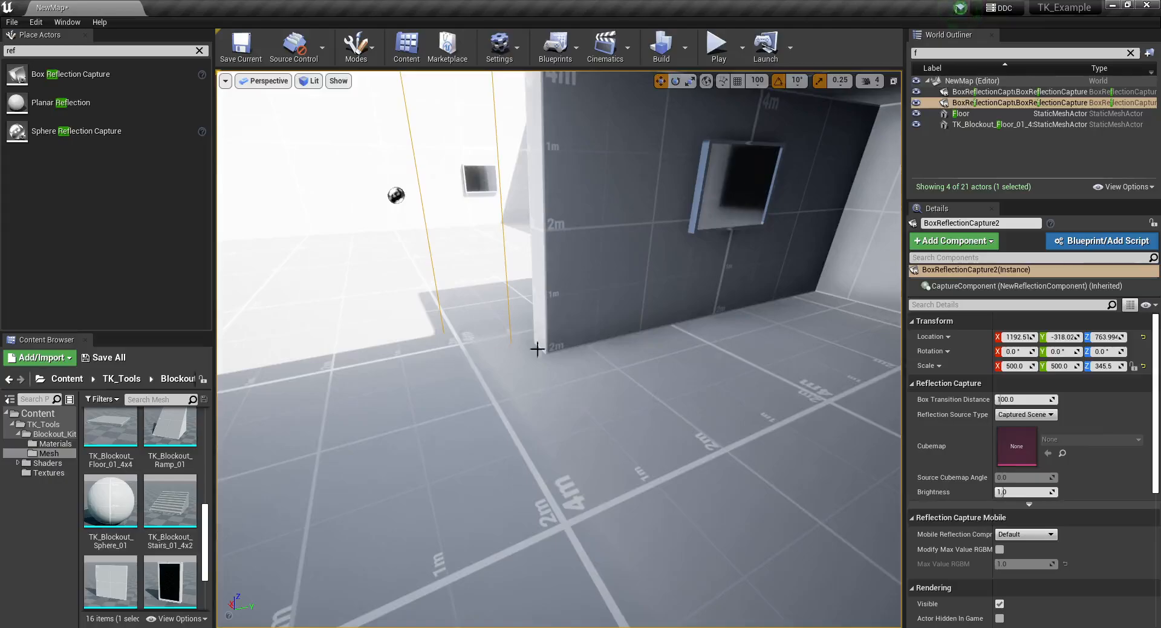
{"action": "key", "text": "d"}
{"action": "key", "text": "w"}
{"action": "key", "text": "d"}
{"action": "right_click_drag", "start_coordinate": [529, 308], "coordinate": [496, 302]}
{"action": "key", "text": "d"}
{"action": "key", "text": "s"}
{"action": "key", "text": "d"}
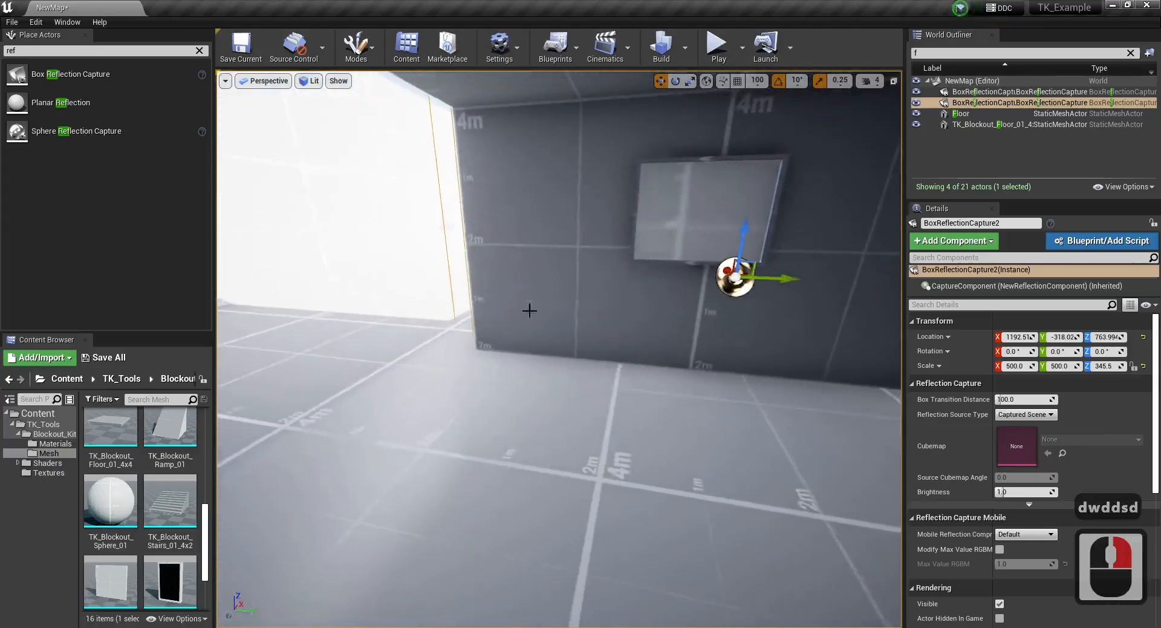
Move the roofed section's box reflection capture along the Y axis to about -238.
{"action": "left_click_drag", "start_coordinate": [773, 279], "coordinate": [777, 281]}
{"action": "left_click_drag", "start_coordinate": [858, 281], "coordinate": [899, 279]}
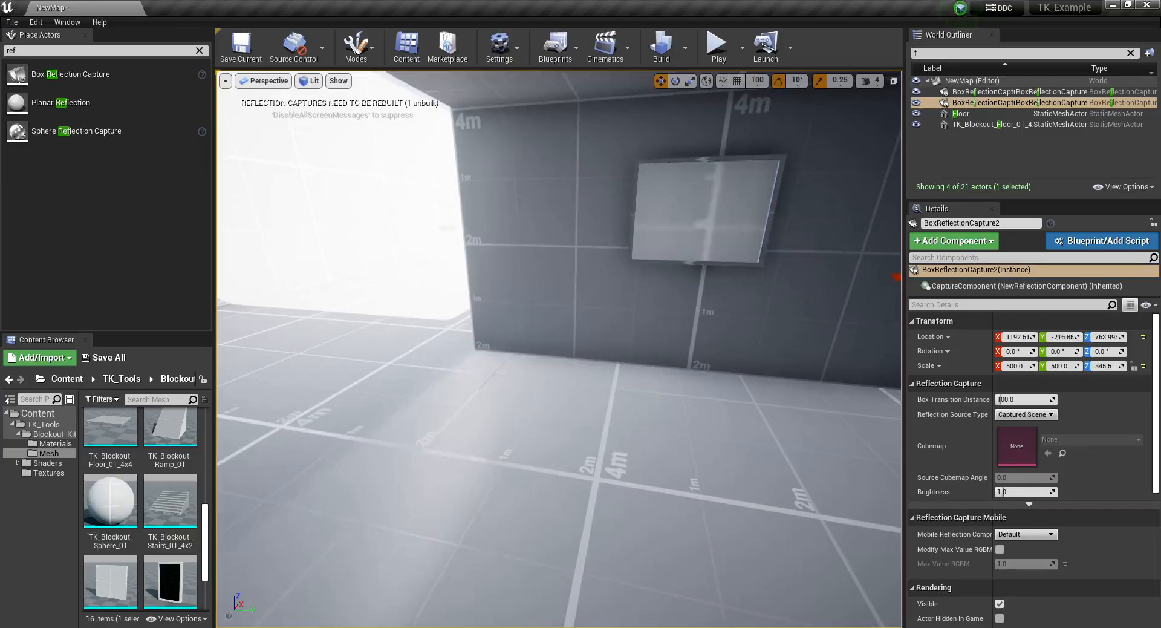
{"action": "key", "text": "a"}
{"action": "key", "text": "s"}
{"action": "right_click_drag", "start_coordinate": [609, 278], "coordinate": [707, 242]}
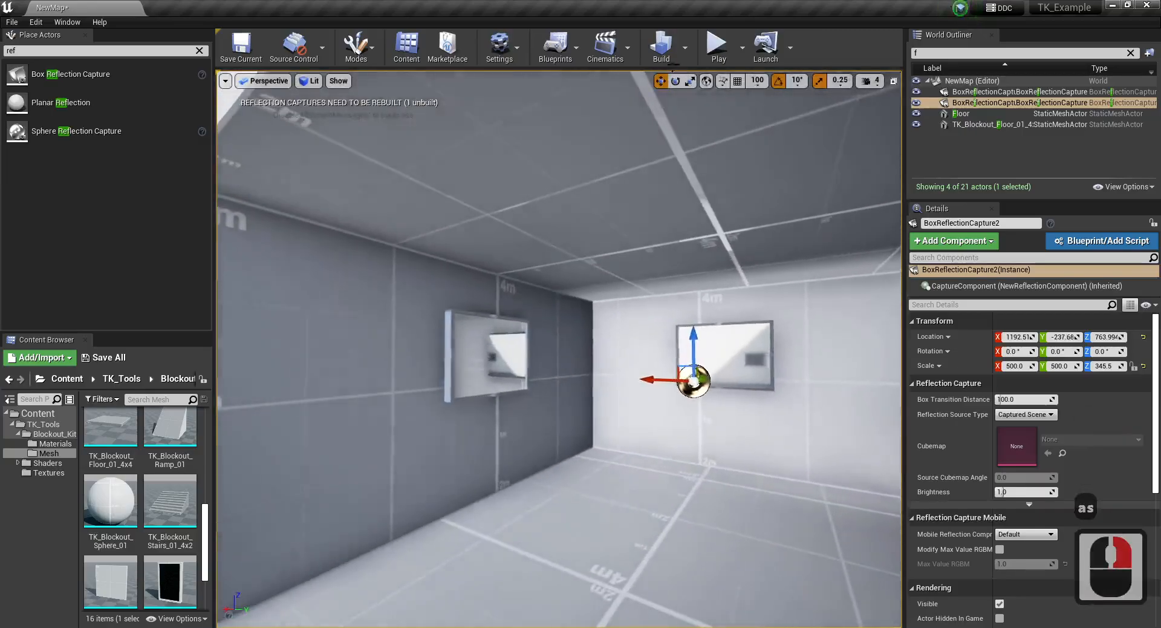
Build the level and check the updated lighting and reflections in the roofed section and open room.
{"action": "left_click", "coordinate": [661, 56]}
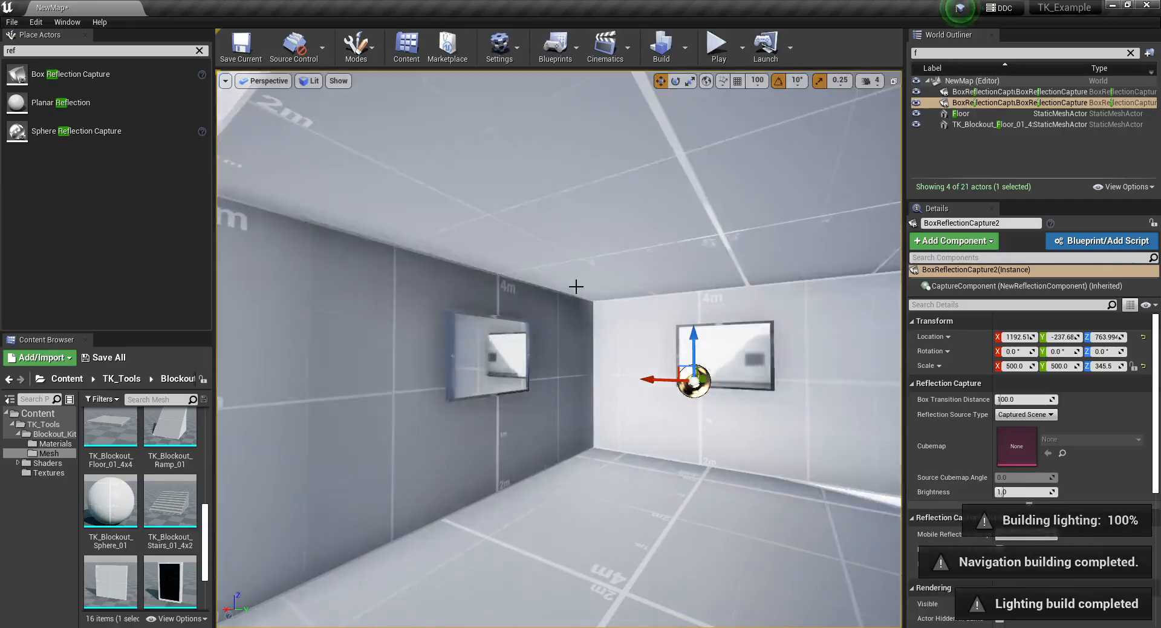
{"action": "key", "text": "s"}
{"action": "right_click_drag", "start_coordinate": [577, 286], "coordinate": [635, 291]}
{"action": "key", "text": "a"}
{"action": "key", "text": "d"}
{"action": "key", "text": "w"}
{"action": "key", "text": "a"}
{"action": "mouse_move", "coordinate": [742, 117]}
{"action": "right_mouse_down"}
{"action": "mouse_move", "coordinate": [678, 116]}
{"action": "mouse_move", "coordinate": [741, 118]}
{"action": "right_mouse_up"}
{"action": "key", "text": "a"}
{"action": "key", "text": "d"}
{"action": "key", "text": "s"}
Set the lighting build quality to High.
{"action": "left_click", "coordinate": [685, 48]}
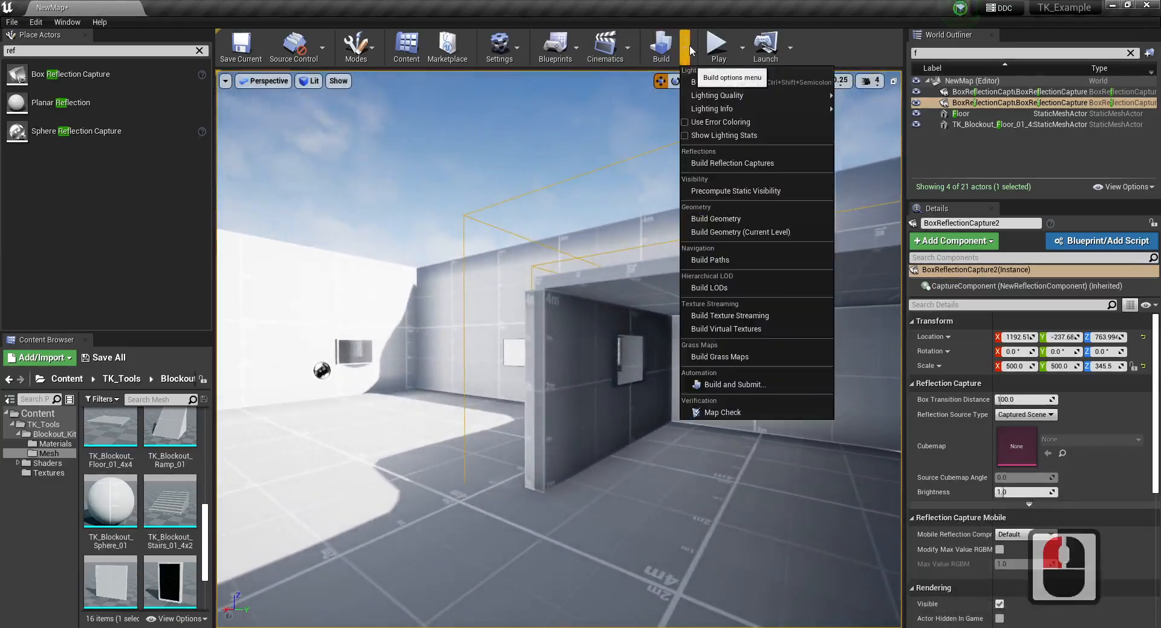
{"action": "mouse_move", "coordinate": [818, 104]}
{"action": "mouse_move", "coordinate": [754, 99]}
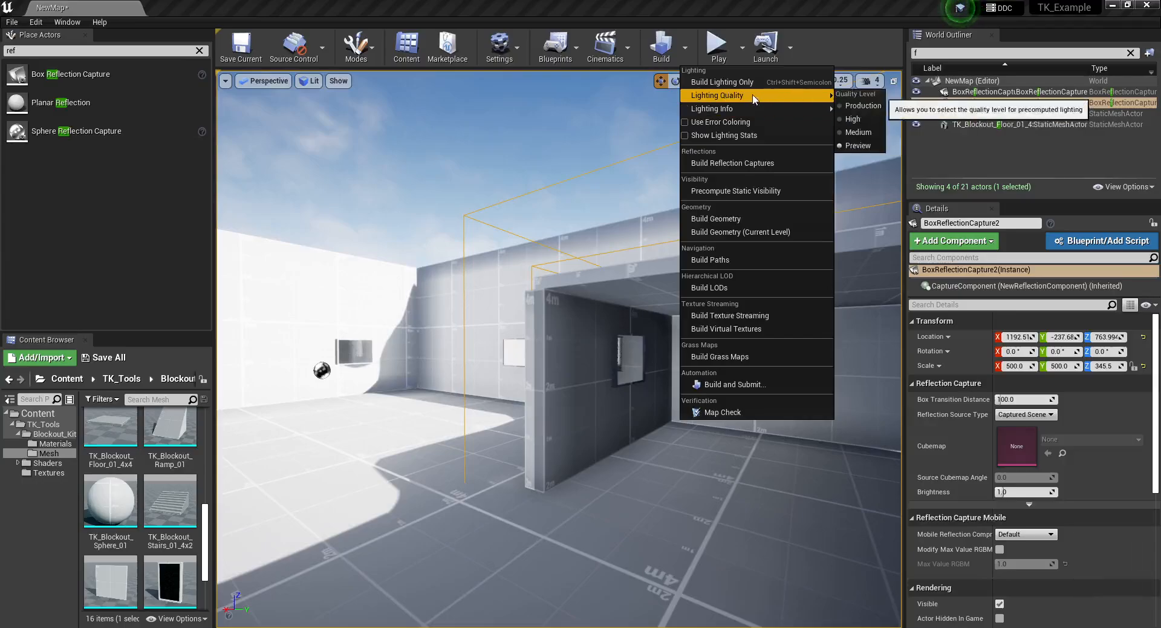
{"action": "left_click", "coordinate": [859, 121]}
{"action": "key", "text": "a"}
{"action": "right_click_drag", "start_coordinate": [855, 114], "coordinate": [852, 115]}
{"action": "key", "text": "d"}
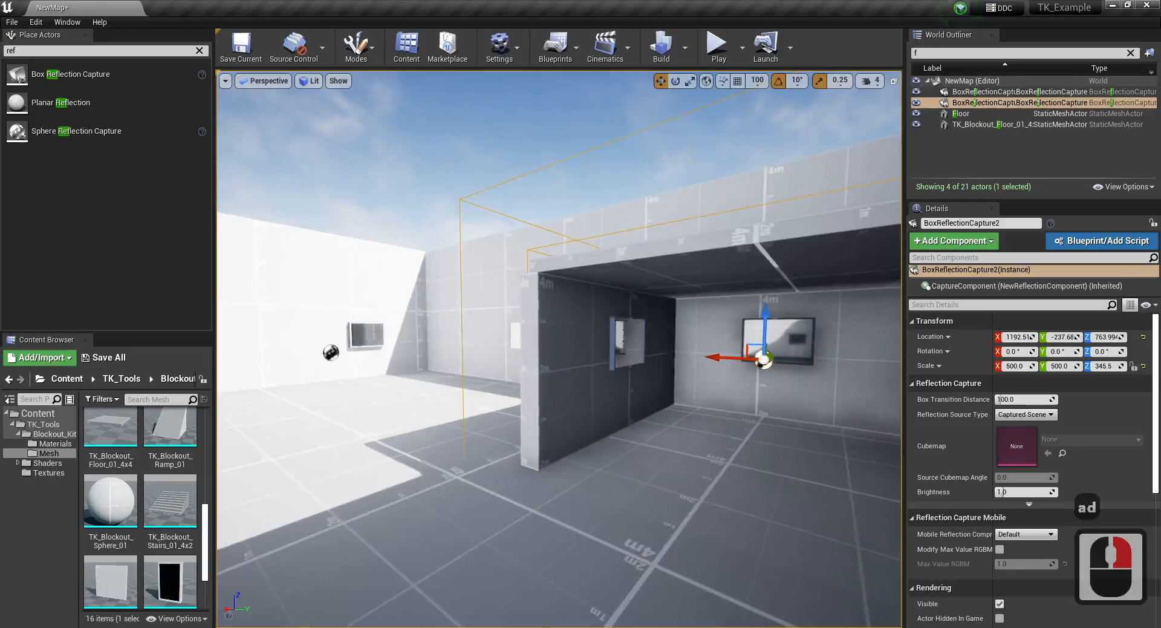
Save the map, rebuild its lighting at High quality and clear the selection.
{"action": "key", "text": "ctrl+s"}
{"action": "left_click", "coordinate": [668, 49]}
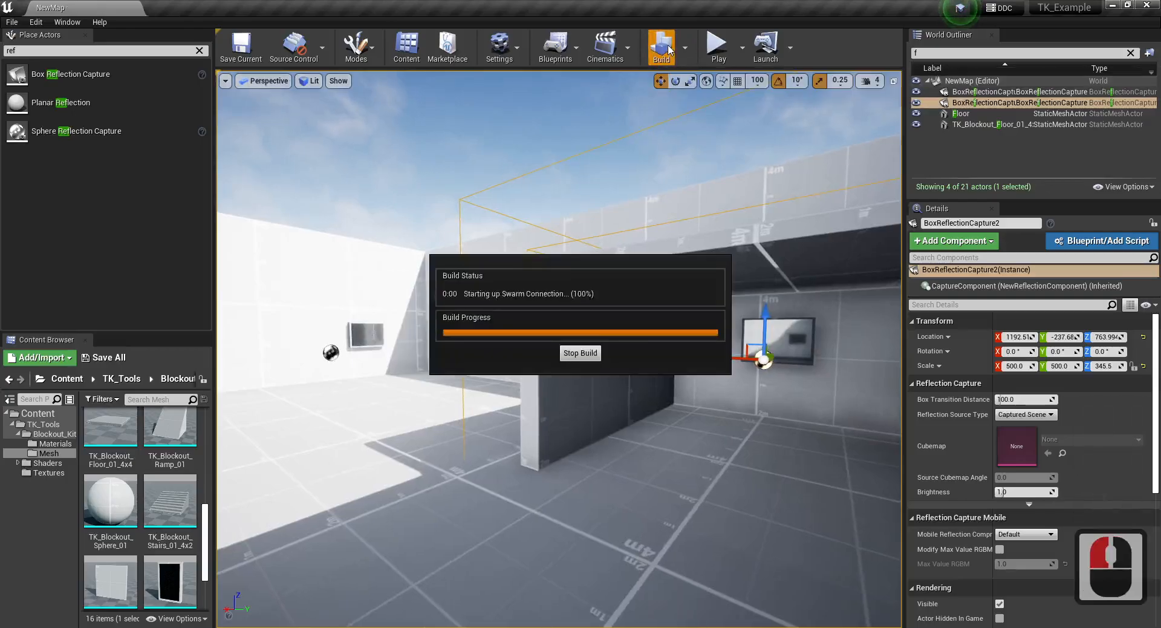
{"action": "key", "text": "ctrl+shift+F11"}
{"action": "right_click_drag", "start_coordinate": [580, 134], "coordinate": [581, 135]}
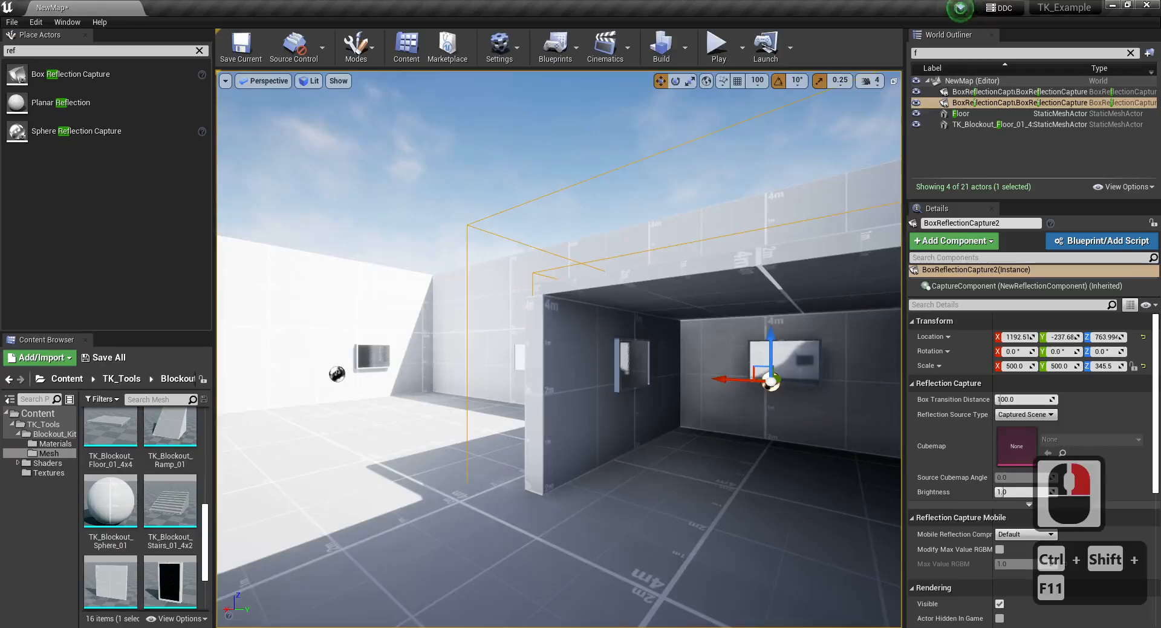
{"action": "right_click_drag", "start_coordinate": [498, 246], "coordinate": [498, 246]}
{"action": "key", "text": "Escape"}
Examine the baked shadows on the walls and corners inside and behind the roofed section.
{"action": "key", "text": "a"}
{"action": "key", "text": "a"}
{"action": "key", "text": "w"}
{"action": "key", "text": "d"}
{"action": "key", "text": "w"}
{"action": "key", "text": "a"}
{"action": "key", "text": "w"}
{"action": "key", "text": "d"}
{"action": "key", "text": "w"}
{"action": "right_click_drag", "start_coordinate": [591, 270], "coordinate": [570, 270]}
{"action": "key", "text": "a"}
{"action": "key", "text": "w"}
{"action": "key", "text": "d"}
{"action": "key", "text": "s"}
Duplicate the rear wall with grid snapping, placing the copy behind the roofed section at X 1550, Y 120, Z 550.
{"action": "left_click", "coordinate": [499, 275]}
{"action": "key", "text": "d"}
{"action": "key", "text": "s"}
{"action": "right_click_drag", "start_coordinate": [499, 274], "coordinate": [498, 274]}
{"action": "key", "text": "a"}
{"action": "key", "text": "s"}
{"action": "key", "text": "r"}
{"action": "key", "text": "a"}
{"action": "right_click_drag", "start_coordinate": [363, 386], "coordinate": [337, 390]}
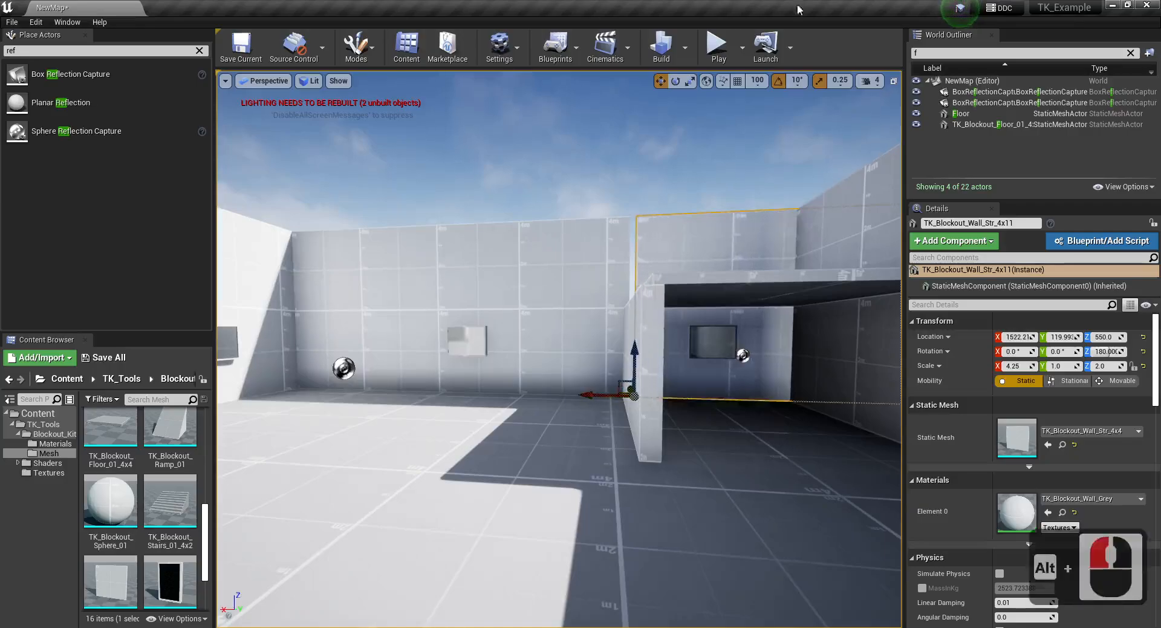
{"action": "key", "text": "ctrl+z"}
{"action": "left_click_drag", "start_coordinate": [259, 389], "coordinate": [582, 410], "text": "alt"}
Scale the wall copy to 1.75 × 1.0 × 1.0 so it only closes the back of the roofed section.
{"action": "key", "text": "r"}
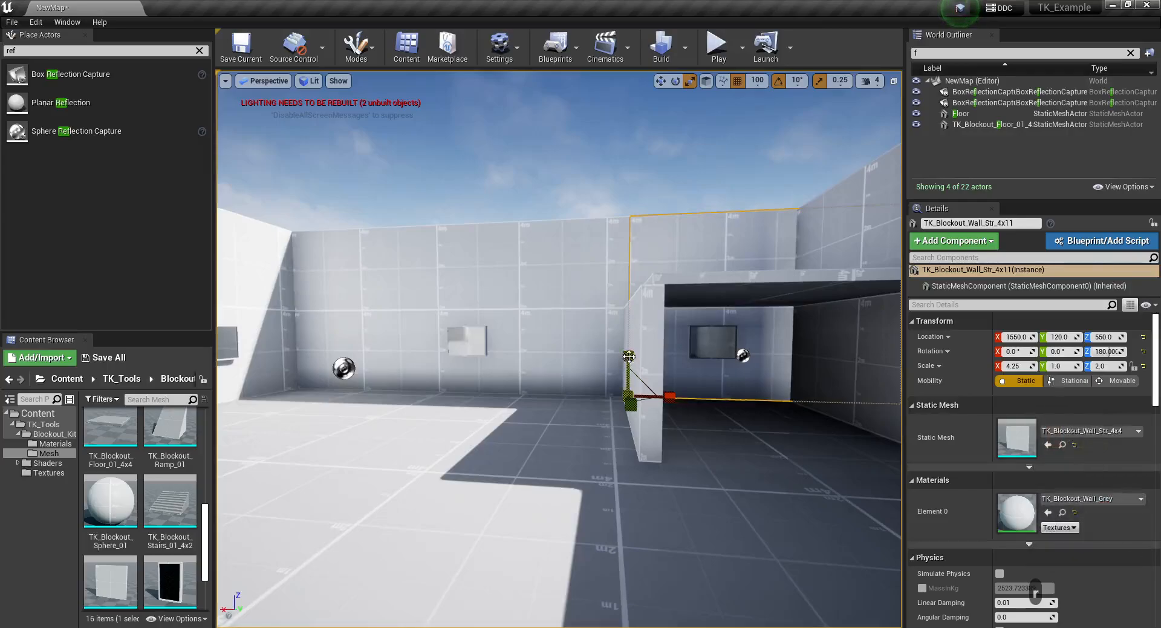
{"action": "key", "text": "d"}
{"action": "key", "text": "w"}
{"action": "right_click_drag", "start_coordinate": [581, 394], "coordinate": [583, 400]}
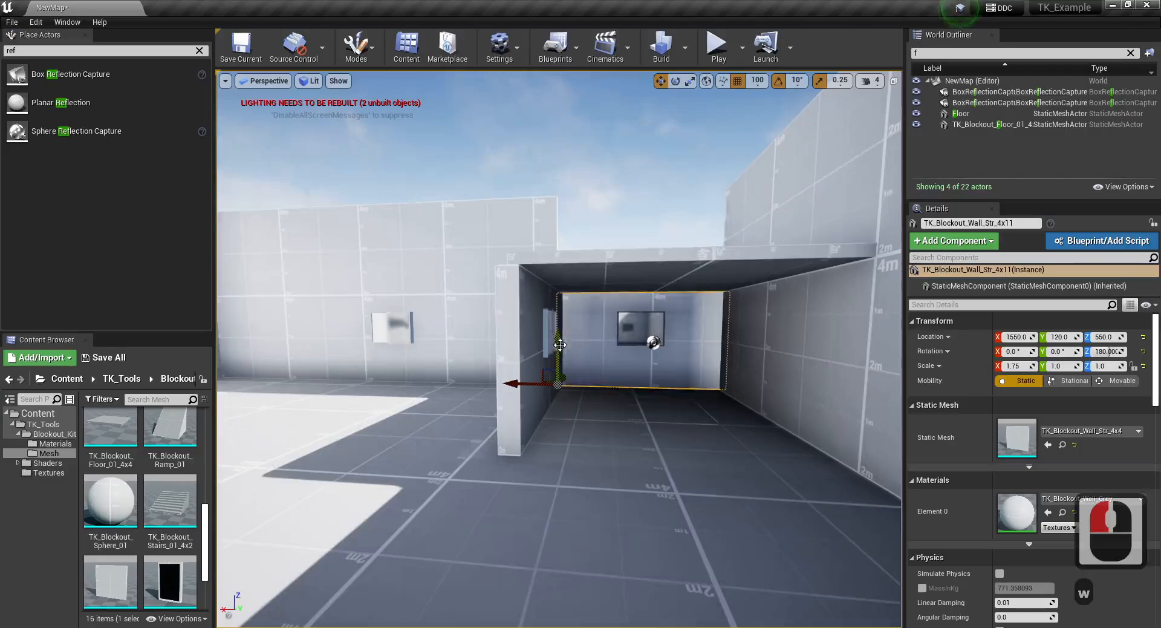
Duplicate the shortened back wall straight up to Z 1050, above the roofed section.
{"action": "left_click_drag", "start_coordinate": [560, 345], "coordinate": [568, 228], "text": "alt"}
{"action": "mouse_move", "coordinate": [568, 229]}
{"action": "right_mouse_down"}
{"action": "mouse_move", "coordinate": [568, 209]}
{"action": "mouse_move", "coordinate": [568, 224]}
{"action": "right_mouse_up"}
{"action": "key", "text": "w"}
{"action": "key", "text": "a"}
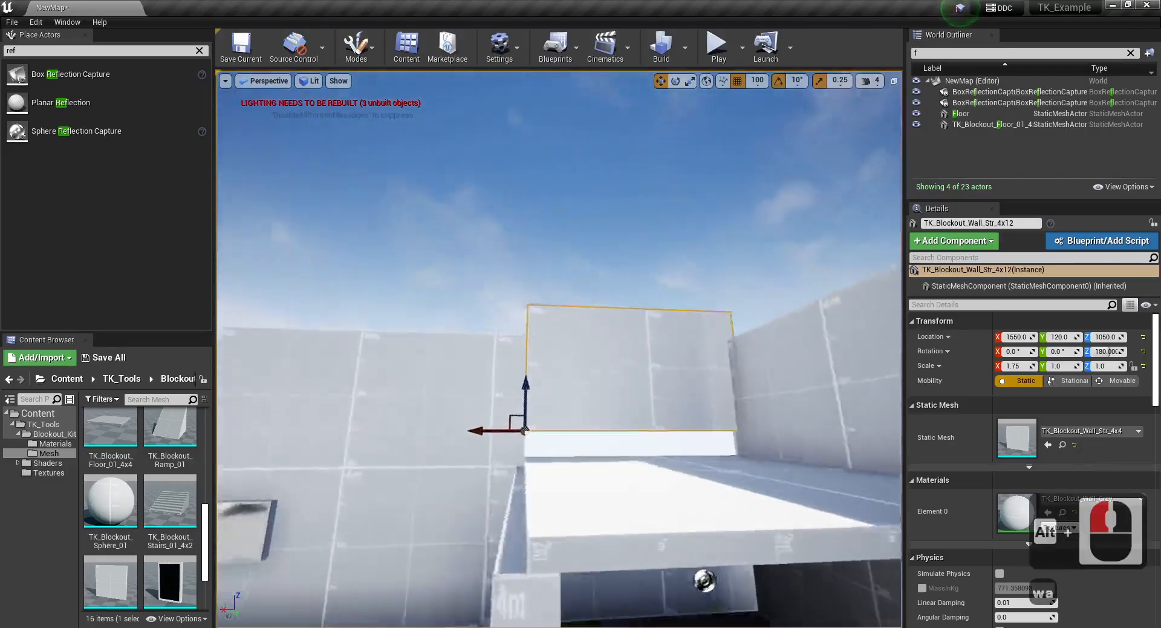
{"action": "right_click_drag", "start_coordinate": [538, 381], "coordinate": [550, 389]}
{"action": "key", "text": "Escape"}
Inspect how the split rear wall pieces meet the roof and the surrounding walls.
{"action": "key", "text": "d"}
{"action": "key", "text": "s"}
{"action": "right_click_drag", "start_coordinate": [570, 298], "coordinate": [570, 308]}
{"action": "key", "text": "s"}
{"action": "key", "text": "d"}
{"action": "key", "text": "d"}
{"action": "key", "text": "w"}
{"action": "key", "text": "d"}
{"action": "right_click_drag", "start_coordinate": [691, 269], "coordinate": [653, 277]}
{"action": "key", "text": "d"}
{"action": "key", "text": "s"}
{"action": "left_click", "coordinate": [665, 275]}
{"action": "key", "text": "s"}
{"action": "right_click_drag", "start_coordinate": [551, 394], "coordinate": [526, 372]}
{"action": "left_click_drag", "start_coordinate": [527, 372], "coordinate": [607, 408], "text": "alt"}
{"action": "key", "text": "d"}
{"action": "key", "text": "w"}
{"action": "right_click_drag", "start_coordinate": [607, 409], "coordinate": [666, 392]}
{"action": "key", "text": "a"}
{"action": "key", "text": "Delete"}
Clear the World Outliner's search filter to list every actor in the level.
{"action": "right_click_drag", "start_coordinate": [593, 317], "coordinate": [544, 310]}
{"action": "key", "text": "a"}
{"action": "key", "text": "d"}
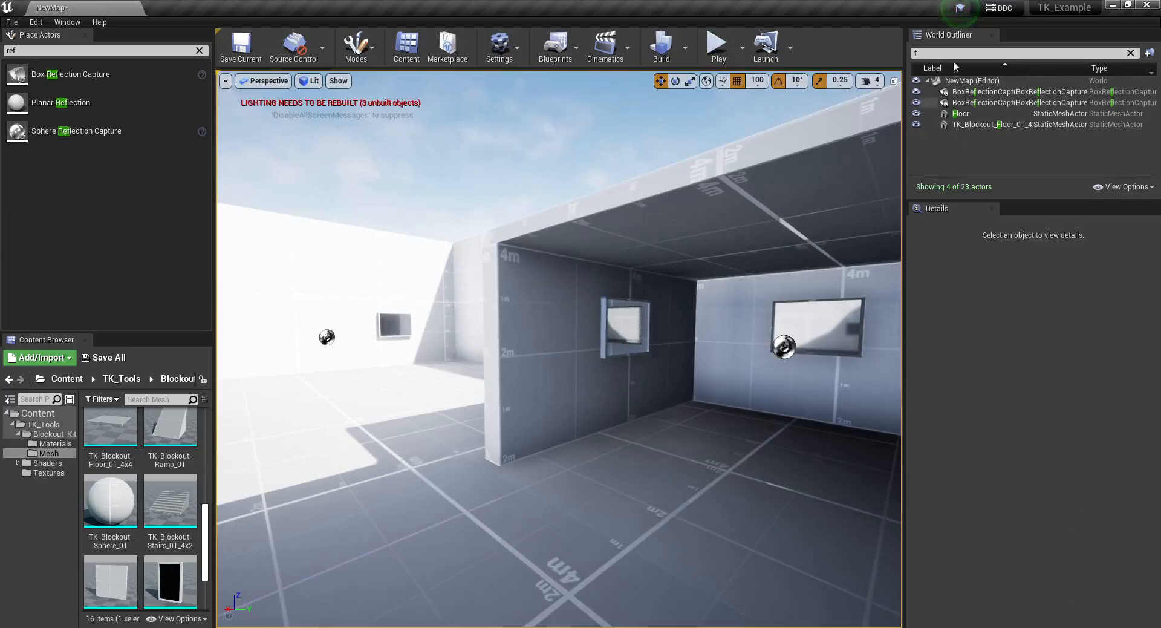
{"action": "left_click", "coordinate": [922, 53]}
{"action": "key", "text": "BackSpace"}
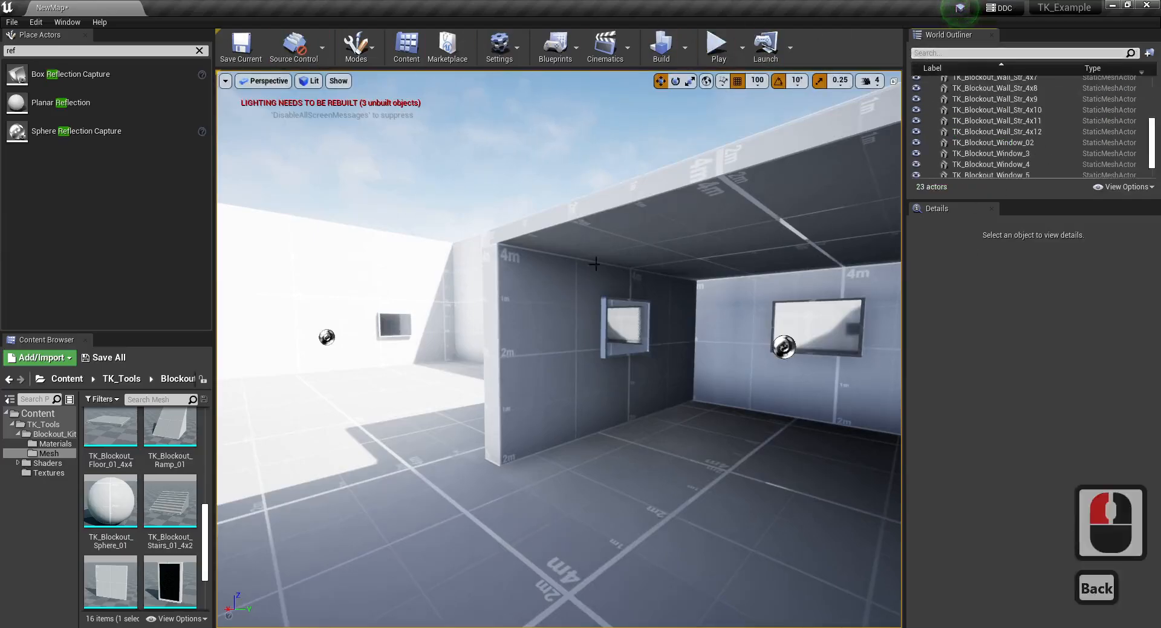
Rebuild the level's lighting with the split rear wall in place.
{"action": "key", "text": "s"}
{"action": "key", "text": "w"}
{"action": "mouse_move", "coordinate": [684, 265]}
{"action": "right_mouse_down"}
{"action": "mouse_move", "coordinate": [726, 251]}
{"action": "mouse_move", "coordinate": [720, 269]}
{"action": "mouse_move", "coordinate": [684, 265]}
{"action": "right_mouse_up"}
{"action": "key", "text": "s"}
{"action": "left_click", "coordinate": [662, 45]}
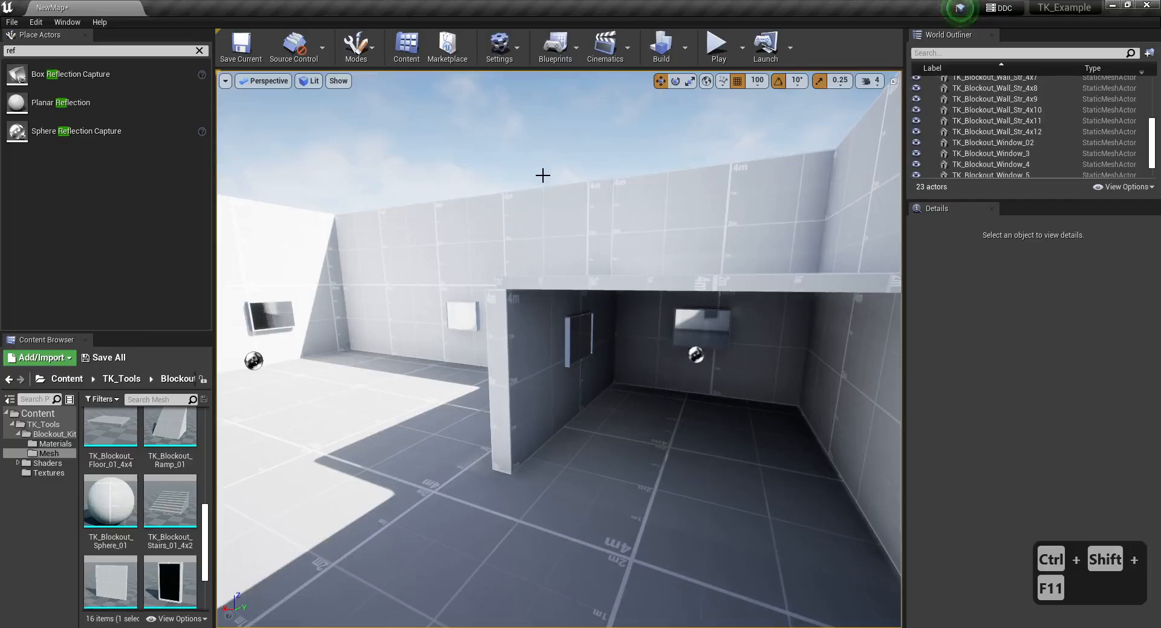
Examine the rebuilt shadows, wall corners and window reflections across the roofed section and the open room.
{"action": "key", "text": "w"}
{"action": "key", "text": "w"}
{"action": "key", "text": "w"}
{"action": "key", "text": "w"}
{"action": "right_click_drag", "start_coordinate": [542, 175], "coordinate": [487, 254]}
{"action": "key", "text": "s"}
{"action": "key", "text": "a"}
{"action": "key", "text": "a"}
{"action": "key", "text": "w"}
{"action": "key", "text": "d"}
{"action": "key", "text": "w"}
{"action": "key", "text": "w"}
{"action": "key", "text": "a"}
{"action": "key", "text": "d"}
{"action": "key", "text": "s"}
{"action": "key", "text": "d"}
{"action": "key", "text": "d"}
{"action": "key", "text": "a"}
{"action": "key", "text": "w"}
{"action": "key", "text": "d"}
{"action": "key", "text": "s"}
Open the World Settings in a wider panel and show the Lightmass settings, filtered by "ligh".
{"action": "left_click", "coordinate": [67, 22]}
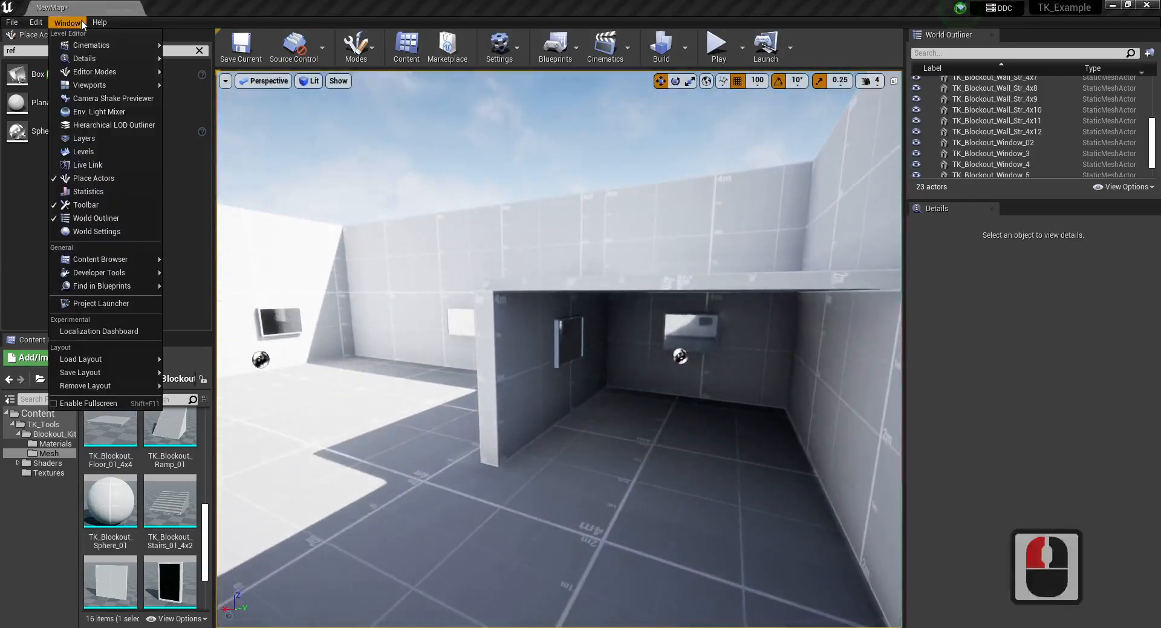
{"action": "left_click", "coordinate": [103, 233]}
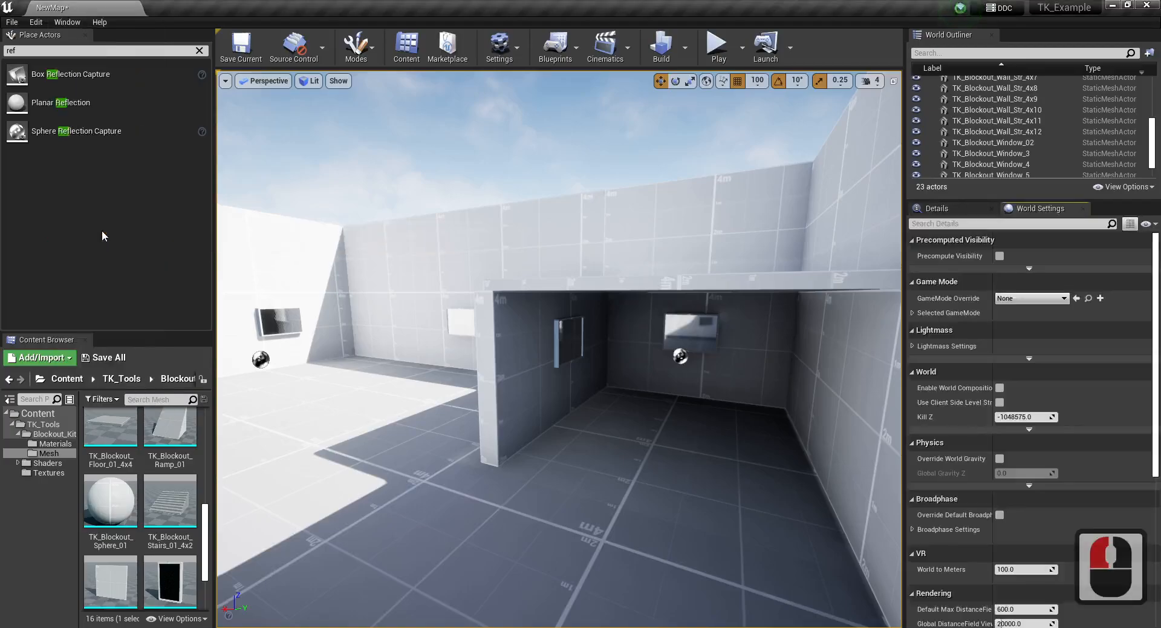
{"action": "left_click_drag", "start_coordinate": [905, 259], "coordinate": [854, 256]}
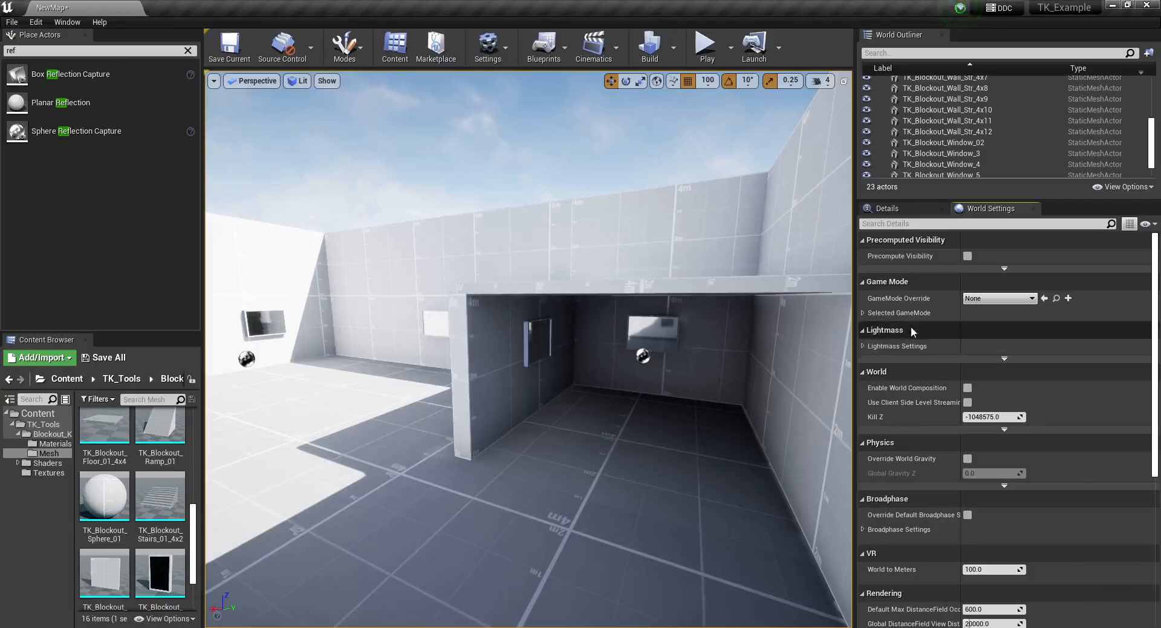
{"action": "left_click", "coordinate": [868, 345]}
{"action": "scroll", "coordinate": [904, 346], "scroll_direction": "down", "scroll_amount": 6}
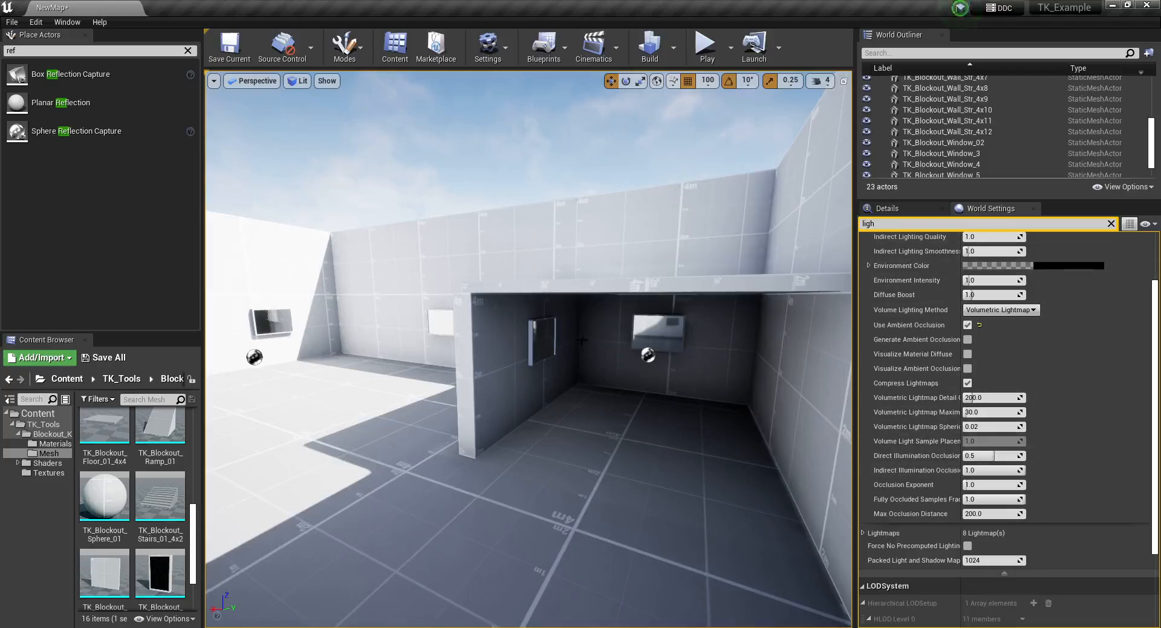
Duplicate the partition wall into the roofed section and delete the copy.
{"action": "key", "text": "s"}
{"action": "mouse_move", "coordinate": [582, 341]}
{"action": "right_mouse_down"}
{"action": "mouse_move", "coordinate": [531, 342]}
{"action": "mouse_move", "coordinate": [560, 348]}
{"action": "right_mouse_up"}
{"action": "key", "text": "w"}
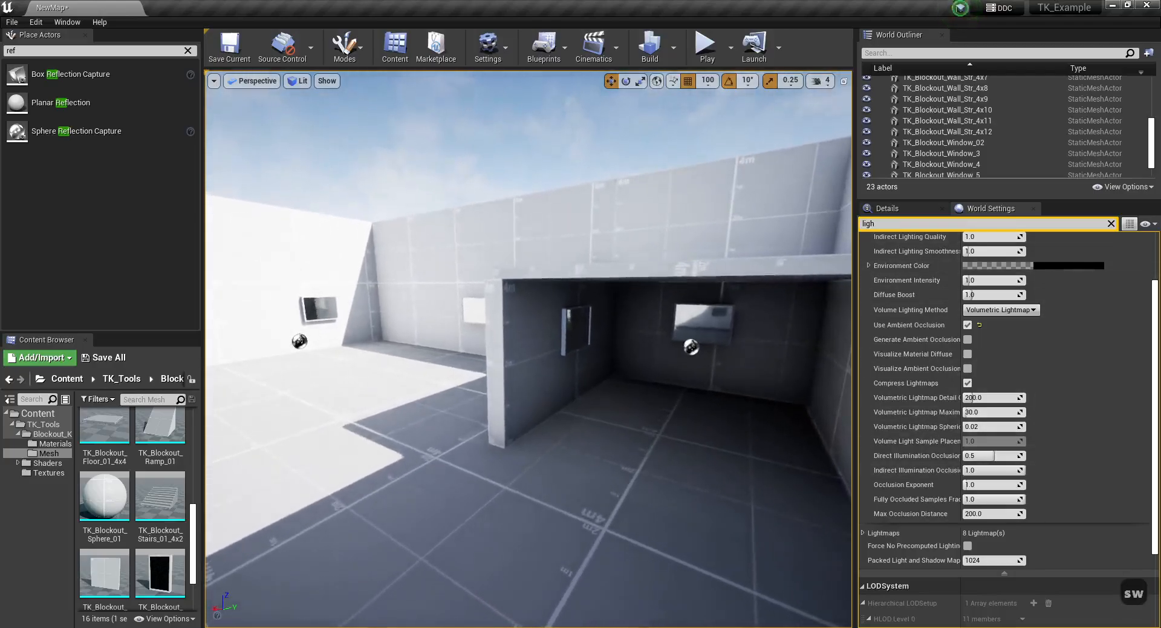
{"action": "left_click", "coordinate": [630, 342]}
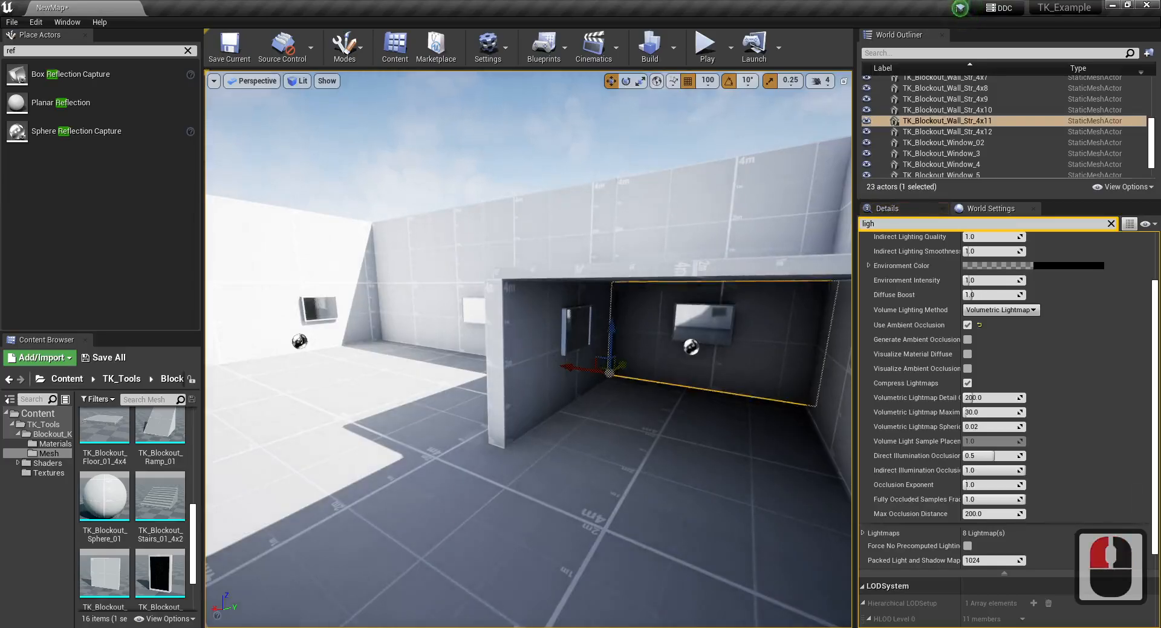
{"action": "left_click", "coordinate": [491, 434]}
{"action": "left_click_drag", "start_coordinate": [475, 442], "coordinate": [515, 464], "text": "alt"}
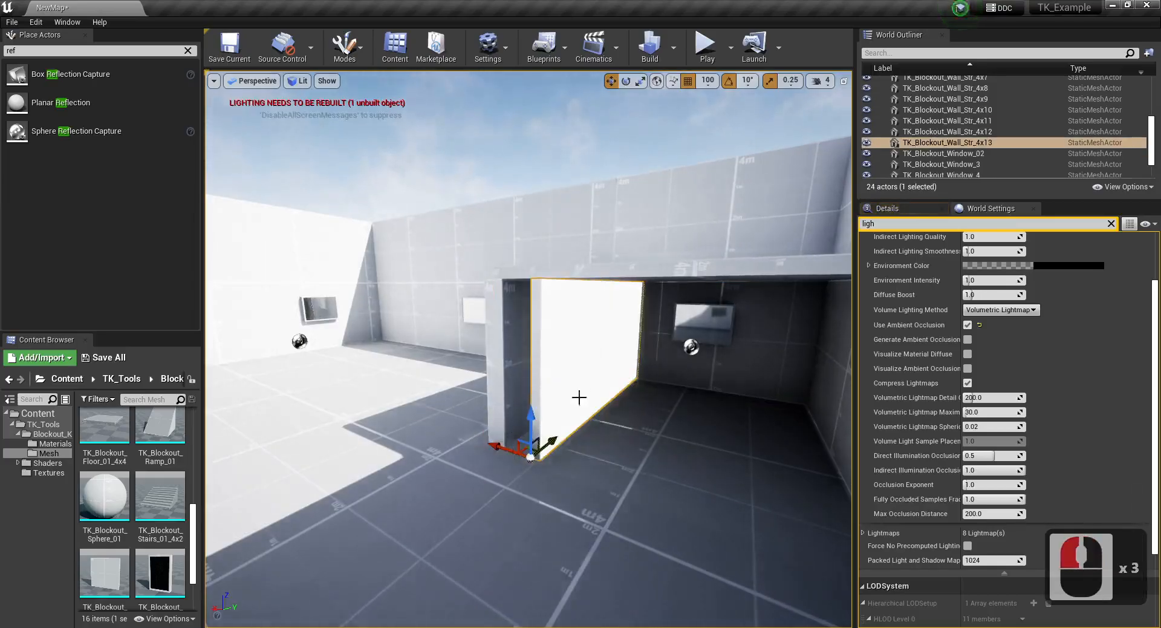
{"action": "key", "text": "Delete"}
Try moving the roofed section's back wall forward, undo the move and clear the selection.
{"action": "left_click", "coordinate": [606, 379]}
{"action": "left_click_drag", "start_coordinate": [612, 372], "coordinate": [562, 437]}
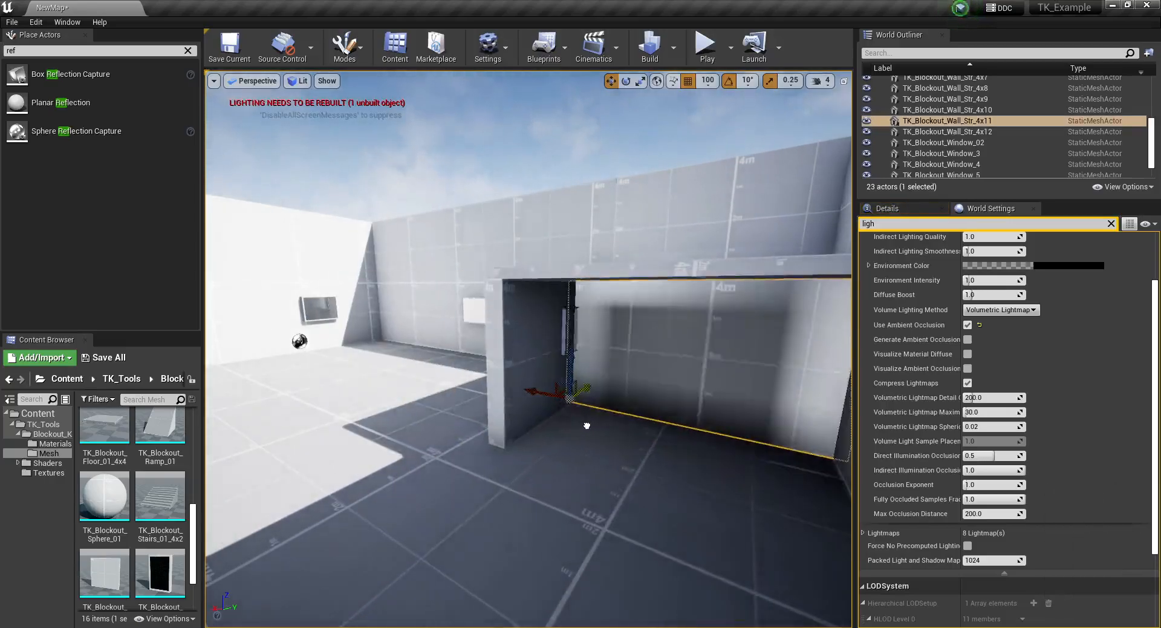
{"action": "key", "text": "ctrl+z"}
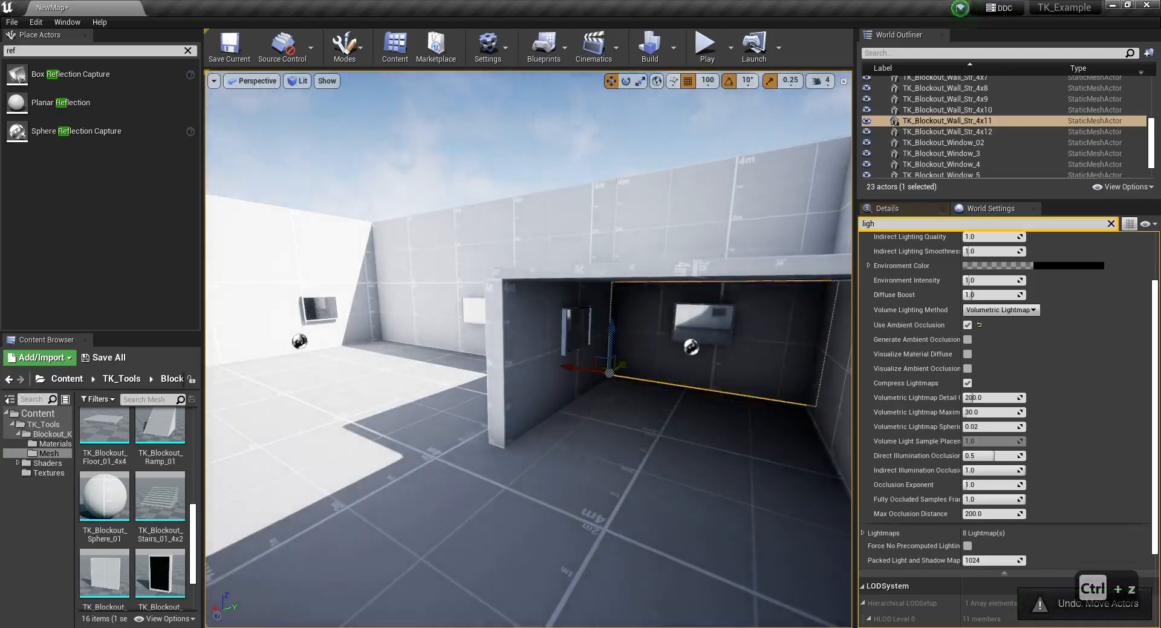
{"action": "key", "text": "Escape"}
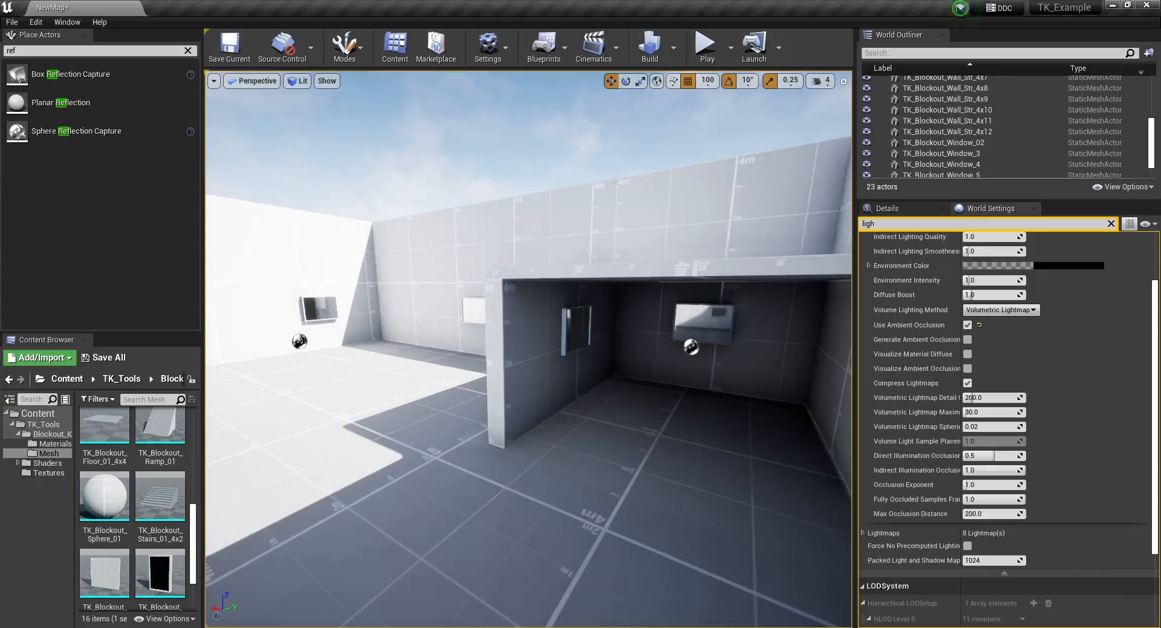
Enable Force No Precomputed Lighting, accept the message and build the level to remove its baked lighting.
{"action": "key", "text": "s"}
{"action": "mouse_move", "coordinate": [528, 388]}
{"action": "right_mouse_down"}
{"action": "mouse_move", "coordinate": [478, 369]}
{"action": "mouse_move", "coordinate": [528, 388]}
{"action": "right_mouse_up"}
{"action": "key", "text": "a"}
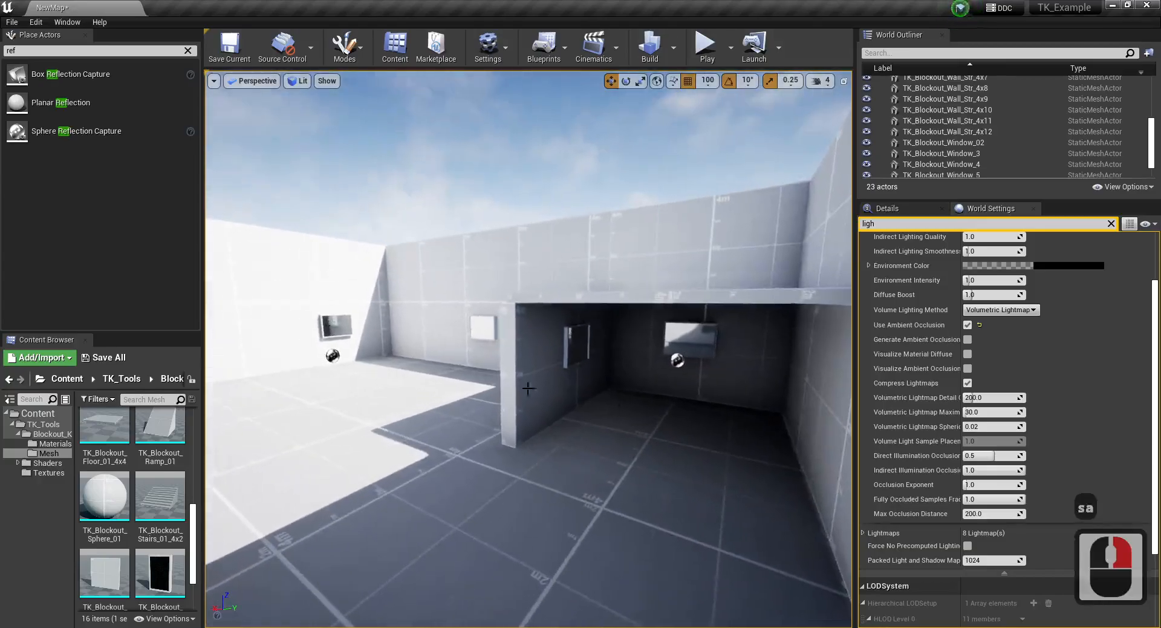
{"action": "left_click", "coordinate": [968, 546]}
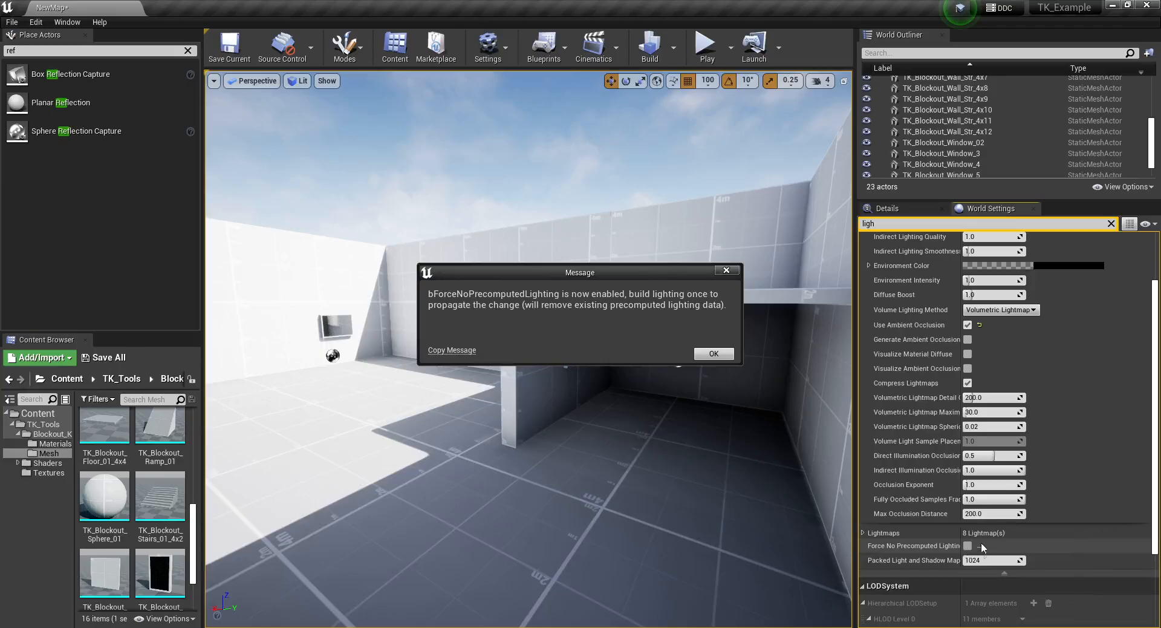
{"action": "left_click", "coordinate": [714, 354]}
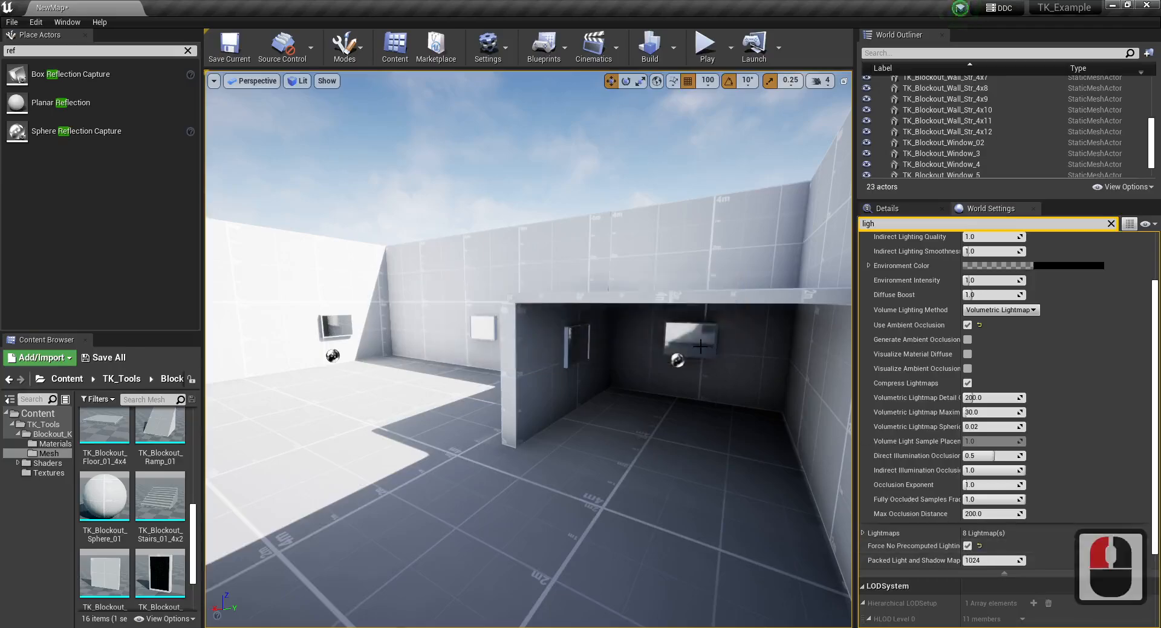
{"action": "left_click", "coordinate": [653, 44]}
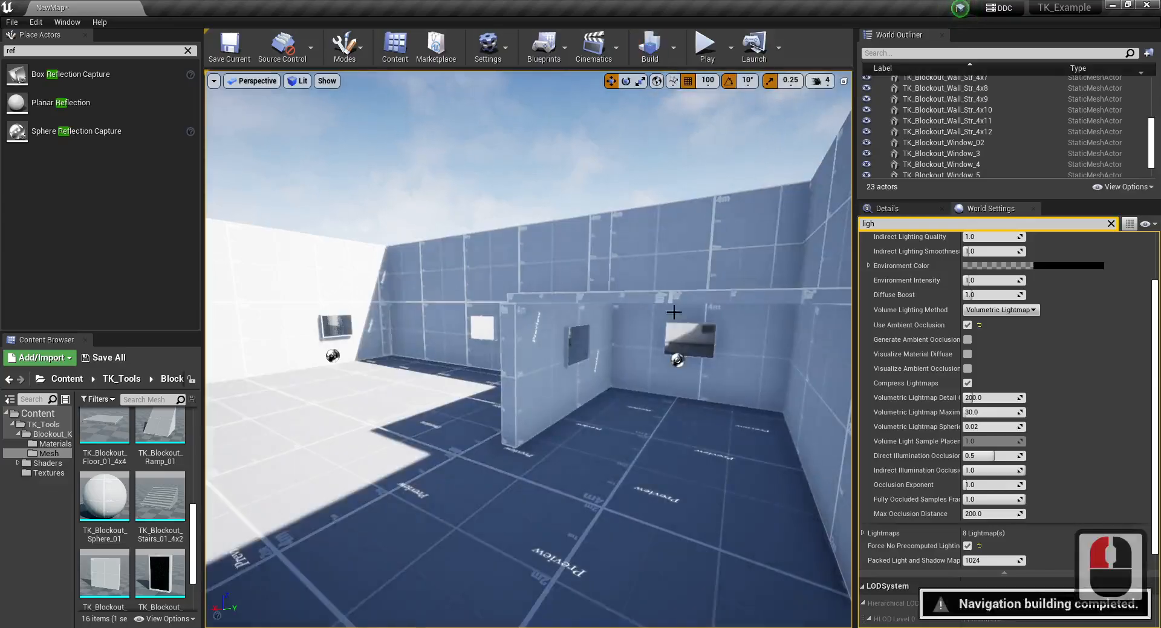
Duplicate the partition wall into the open room to test the lighting without baked data.
{"action": "right_click_drag", "start_coordinate": [615, 463], "coordinate": [474, 335]}
{"action": "key", "text": "w"}
{"action": "key", "text": "a"}
{"action": "left_click", "coordinate": [474, 334]}
{"action": "left_click_drag", "start_coordinate": [452, 433], "coordinate": [431, 404], "text": "alt"}
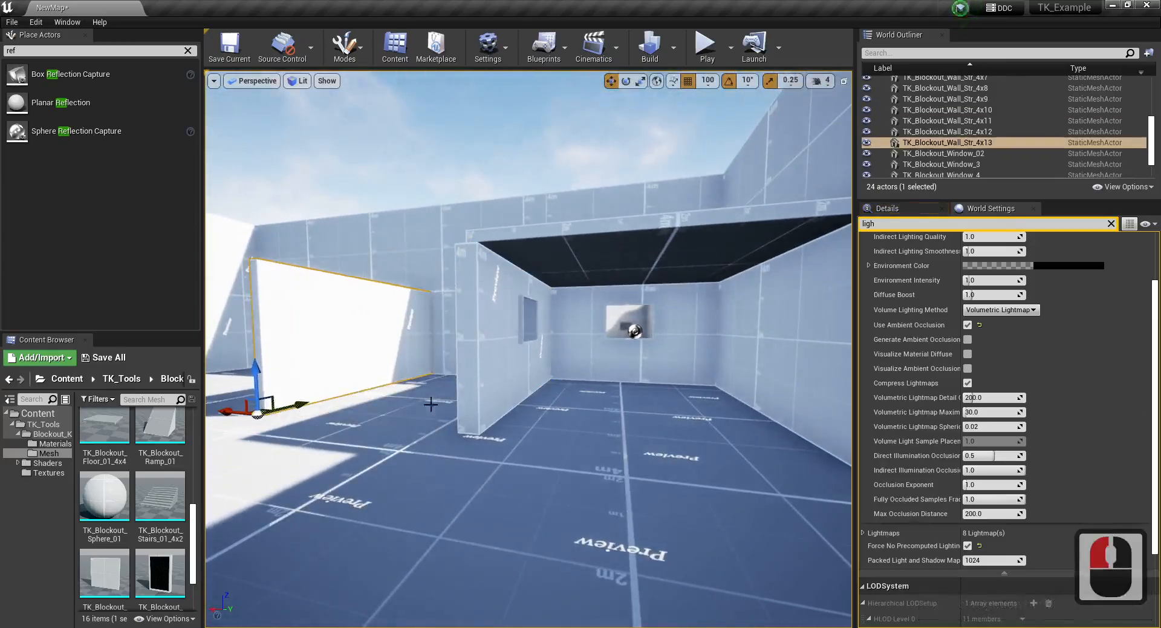
Disable Force No Precomputed Lighting in the World Settings.
{"action": "left_click", "coordinate": [968, 545]}
{"action": "right_click_drag", "start_coordinate": [650, 289], "coordinate": [614, 283]}
{"action": "key", "text": "d"}
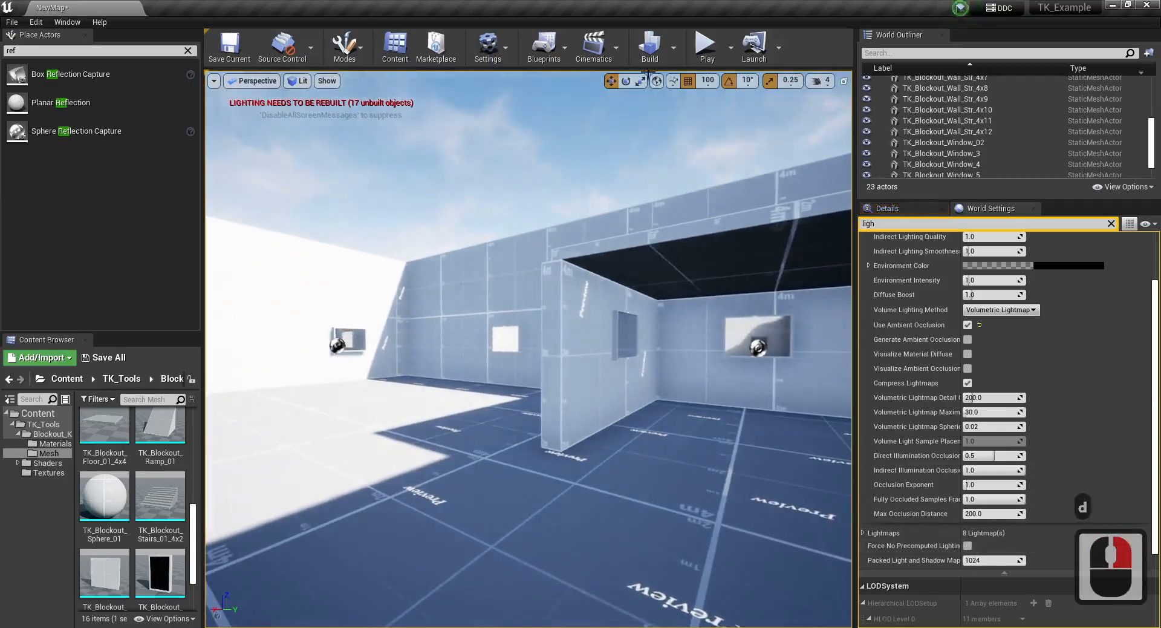
Rebuild the level's baked lighting, close the message log and view the whole room.
{"action": "left_click", "coordinate": [645, 55]}
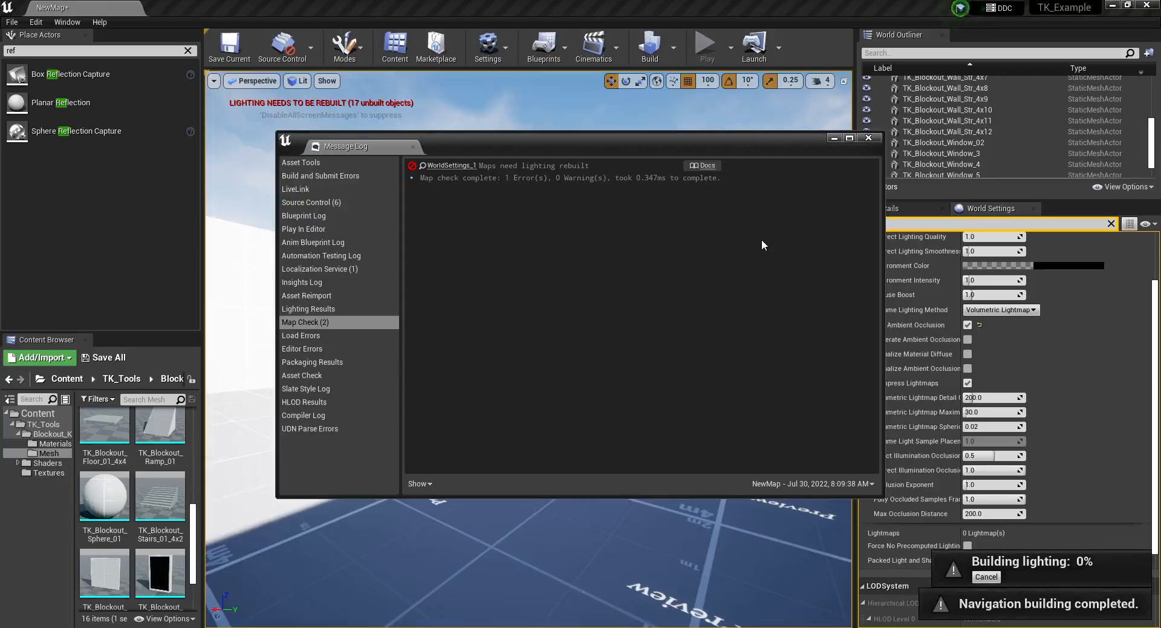
{"action": "left_click", "coordinate": [869, 138]}
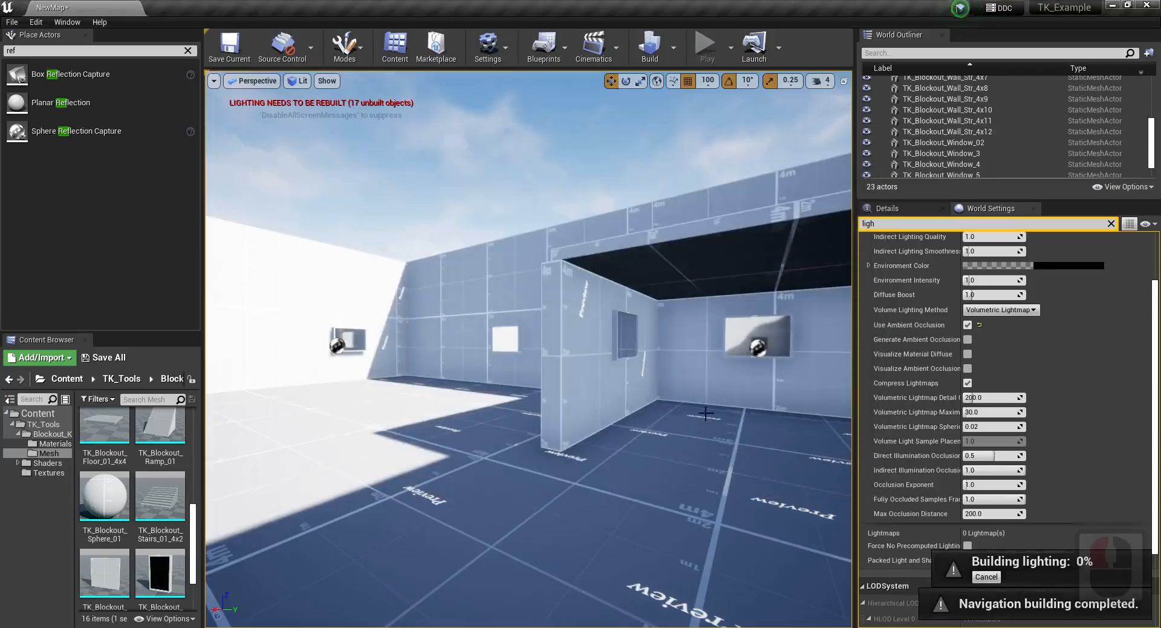
{"action": "right_click_drag", "start_coordinate": [520, 292], "coordinate": [551, 281]}
{"action": "key", "text": "s"}
{"action": "key", "text": "d"}
{"action": "key", "text": "s"}
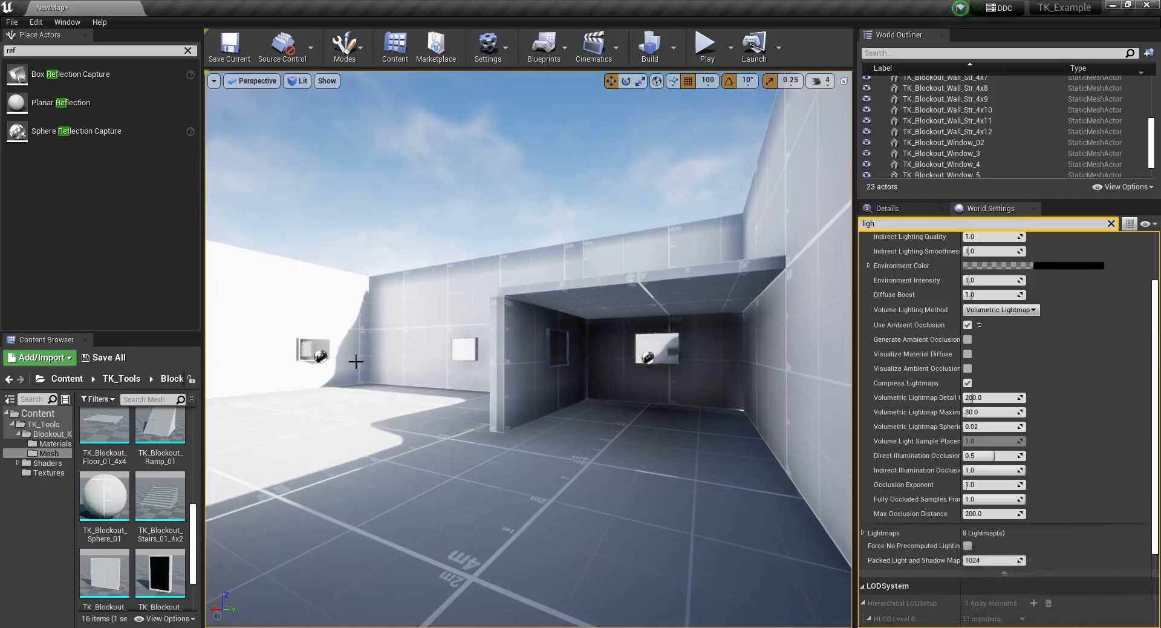
Inspect the rebaked light and shadows across the open room, its sunlit walls and the partition.
{"action": "right_click_drag", "start_coordinate": [376, 373], "coordinate": [678, 364]}
{"action": "key", "text": "a"}
{"action": "key", "text": "s"}
{"action": "key", "text": "w"}
{"action": "key", "text": "d"}
{"action": "key", "text": "w"}
{"action": "key", "text": "a"}
{"action": "key", "text": "a"}
{"action": "key", "text": "a"}
{"action": "key", "text": "s"}
{"action": "key", "text": "d"}
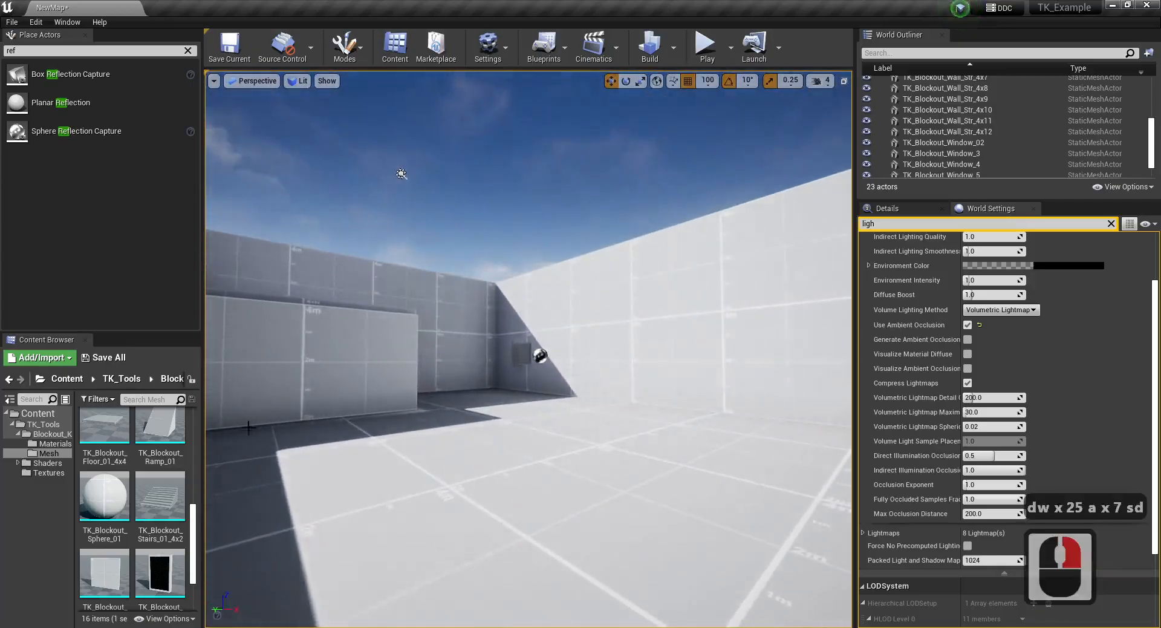
{"action": "key", "text": "w"}
{"action": "key", "text": "d"}
{"action": "right_click_drag", "start_coordinate": [702, 423], "coordinate": [510, 393]}
{"action": "key", "text": "s"}
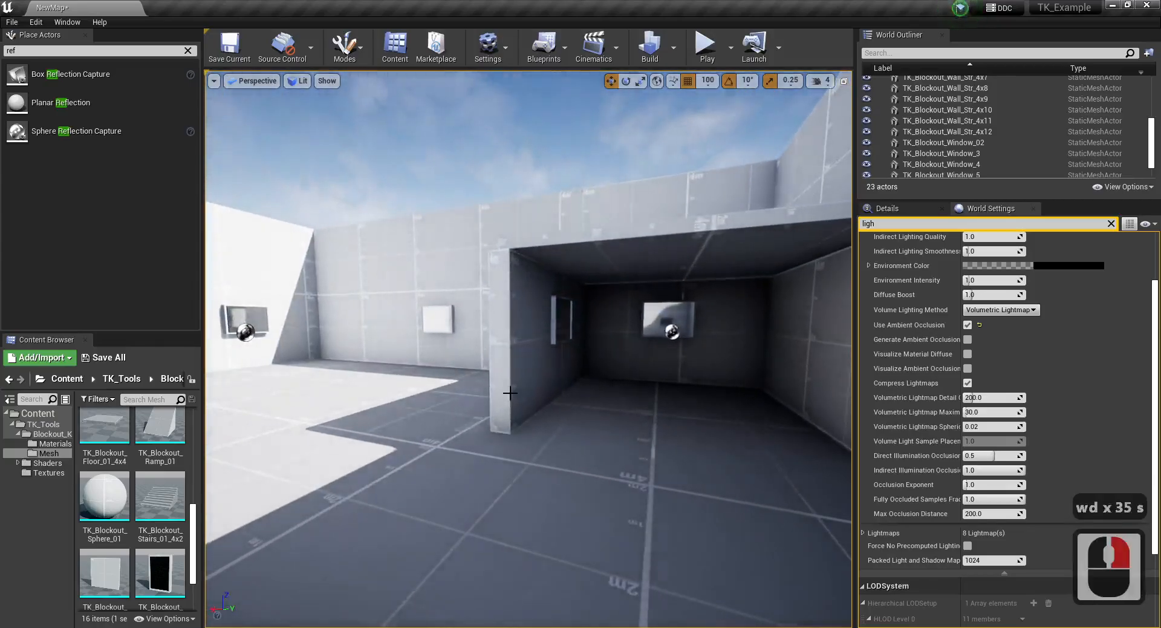
Examine the baked shading on the open room's window walls and on the partition's open side.
{"action": "mouse_move", "coordinate": [439, 457]}
{"action": "right_mouse_down"}
{"action": "mouse_move", "coordinate": [318, 453]}
{"action": "mouse_move", "coordinate": [572, 444]}
{"action": "right_mouse_up"}
{"action": "key", "text": "d"}
{"action": "key", "text": "s"}
{"action": "key", "text": "a"}
{"action": "key", "text": "a"}
{"action": "key", "text": "w"}
{"action": "key", "text": "a"}
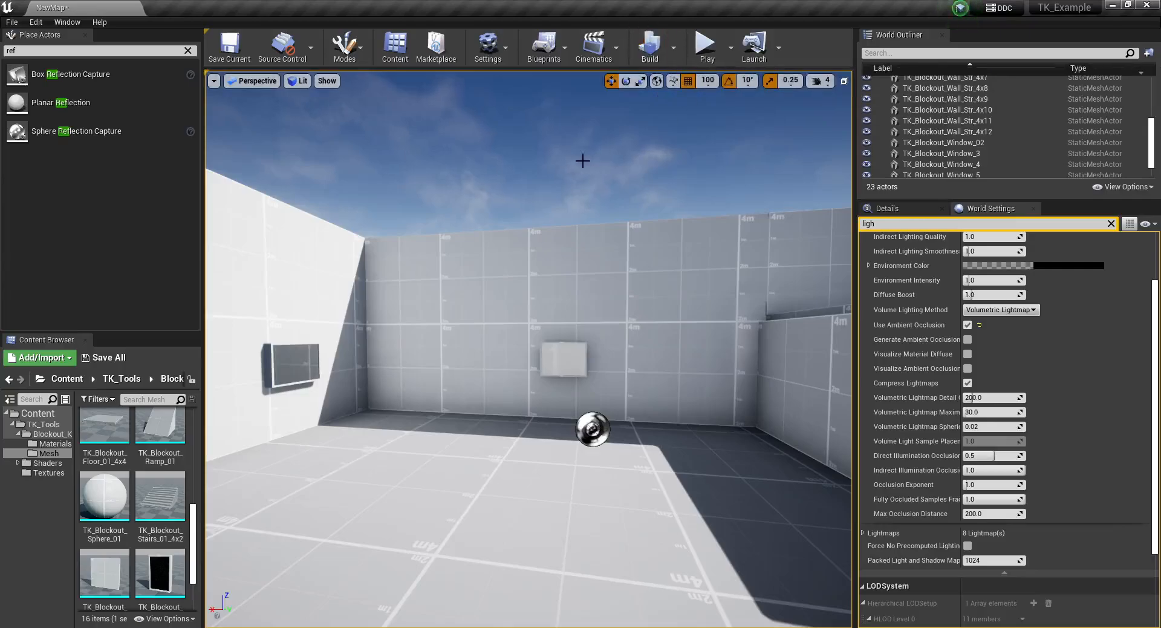
{"action": "right_click_drag", "start_coordinate": [581, 161], "coordinate": [481, 160]}
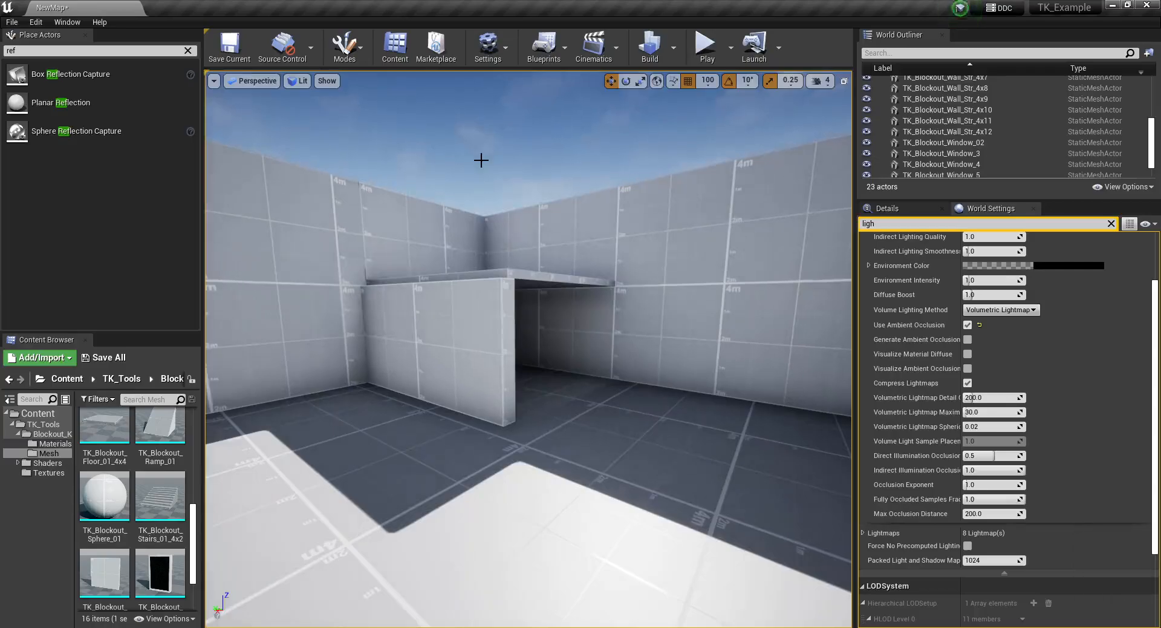
{"action": "key", "text": "s"}
{"action": "right_click_drag", "start_coordinate": [480, 500], "coordinate": [293, 406]}
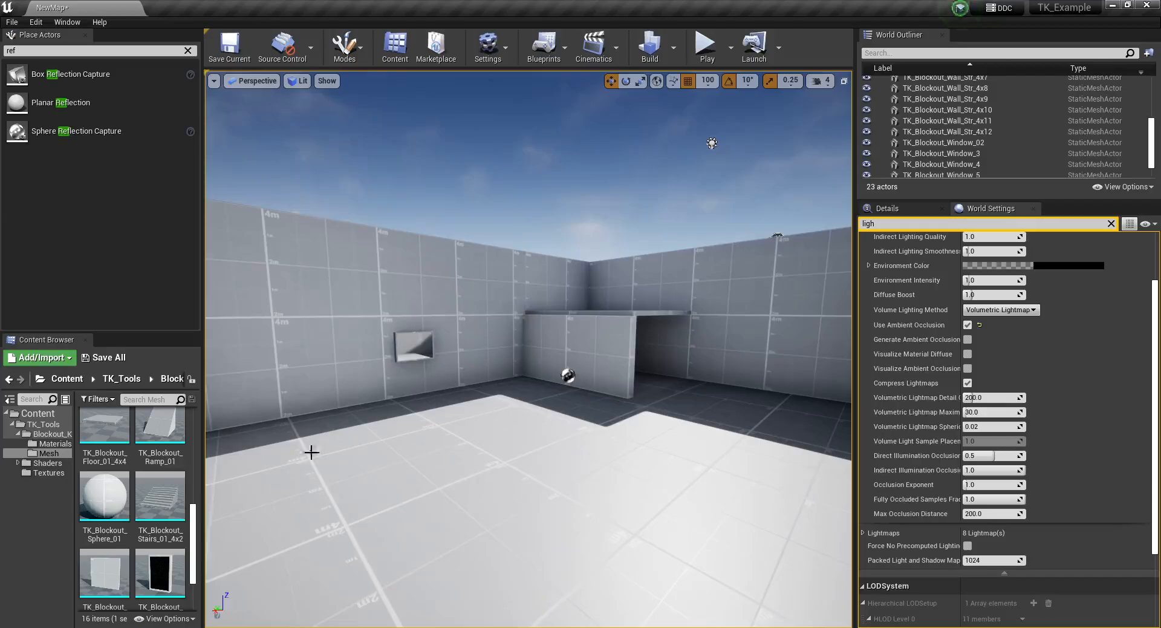
Look over the whole room from above to check the sunlight and shadows on the roof slab and floor.
{"action": "right_click_drag", "start_coordinate": [406, 349], "coordinate": [407, 349]}
{"action": "key", "text": "a"}
{"action": "key", "text": "w"}
{"action": "key", "text": "d"}
{"action": "right_click_drag", "start_coordinate": [491, 337], "coordinate": [492, 336]}
{"action": "key", "text": "s"}
{"action": "key", "text": "d"}
{"action": "key", "text": "s"}
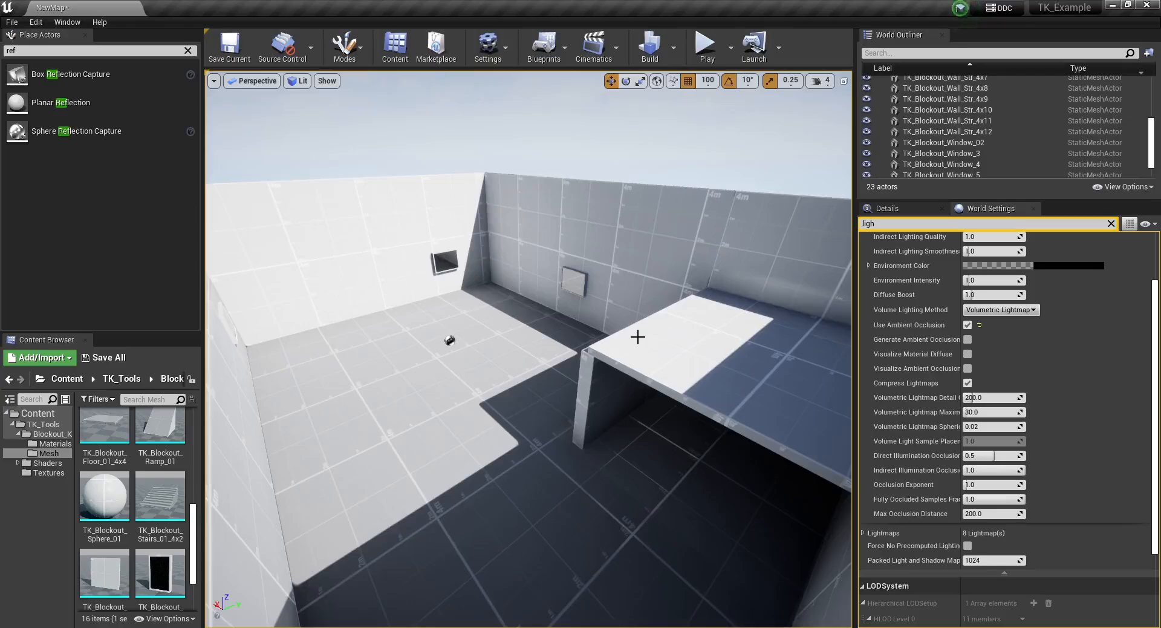
Inspect the indirect lighting inside the covered area beneath the roof slab, looking out towards the sunlit wall.
{"action": "key", "text": "w"}
{"action": "right_click_drag", "start_coordinate": [603, 333], "coordinate": [462, 314]}
{"action": "key", "text": "d"}
{"action": "scroll", "coordinate": [603, 332], "scroll_direction": "down", "scroll_amount": 1}
{"action": "key", "text": "d"}
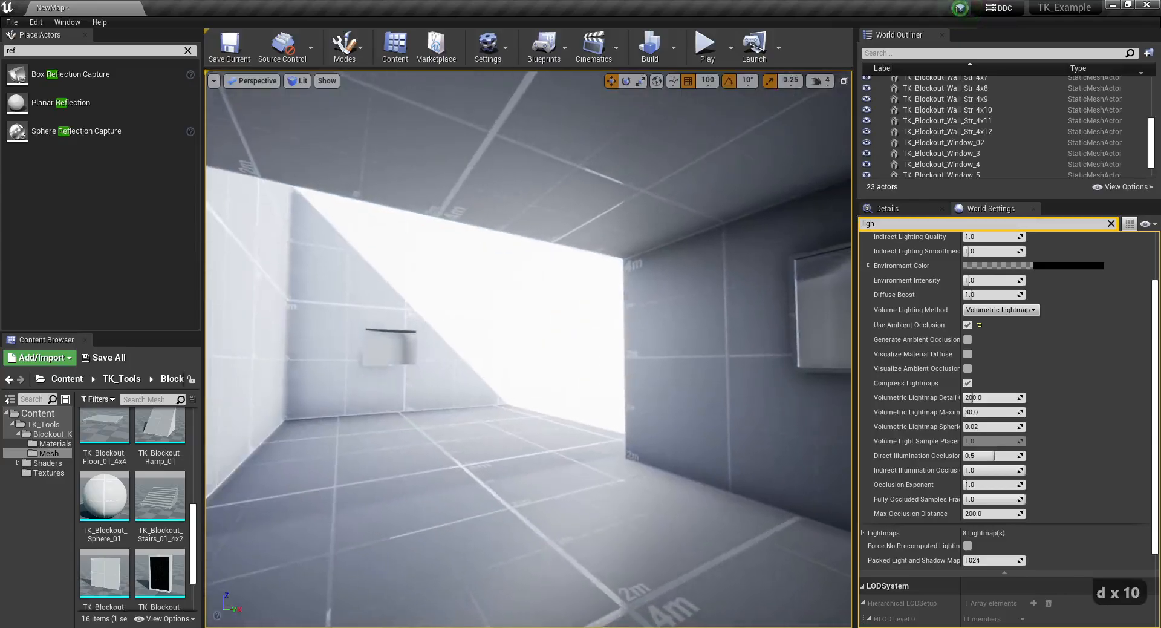
{"action": "right_click_drag", "start_coordinate": [623, 421], "coordinate": [267, 202]}
{"action": "key", "text": "d"}
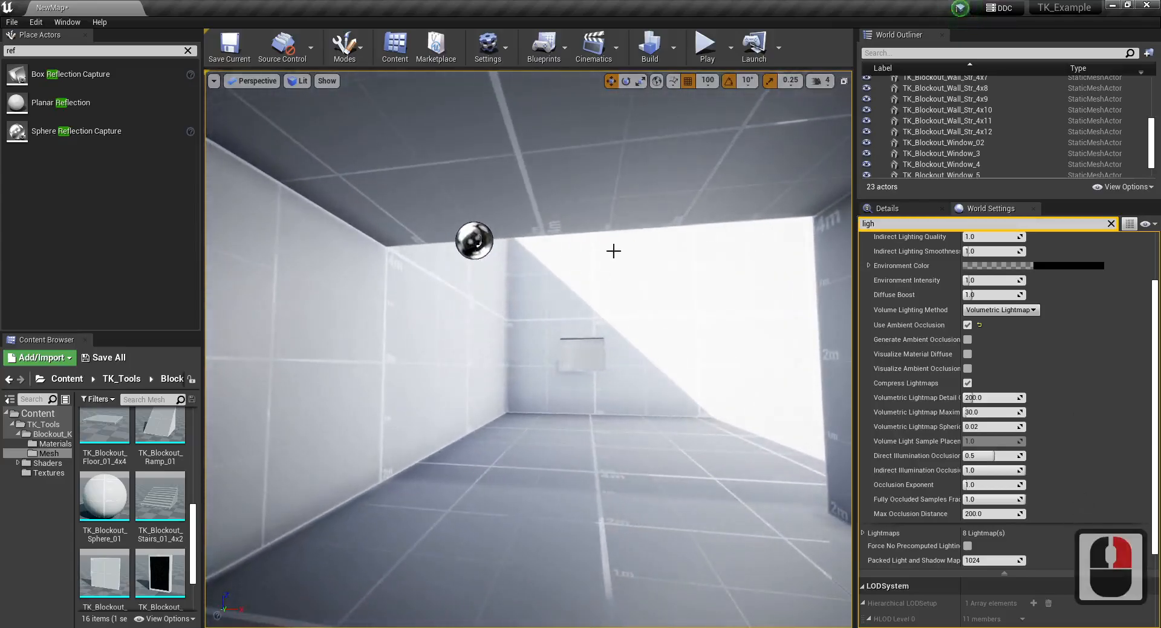
{"action": "key", "text": "a"}
{"action": "right_click_drag", "start_coordinate": [613, 250], "coordinate": [816, 287]}
Compare the lighting of the open room and the covered area from in front of the partition's end.
{"action": "key", "text": "w"}
{"action": "key", "text": "w"}
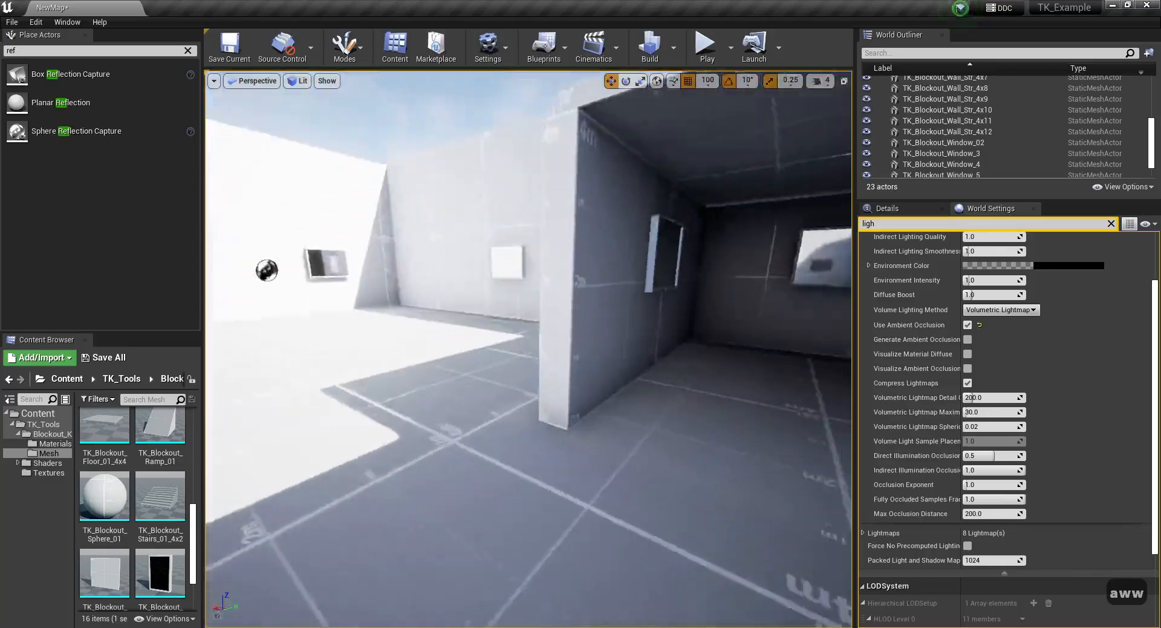
{"action": "key", "text": "s"}
{"action": "key", "text": "d"}
{"action": "key", "text": "d"}
{"action": "key", "text": "d"}
{"action": "key", "text": "s"}
{"action": "key", "text": "d"}
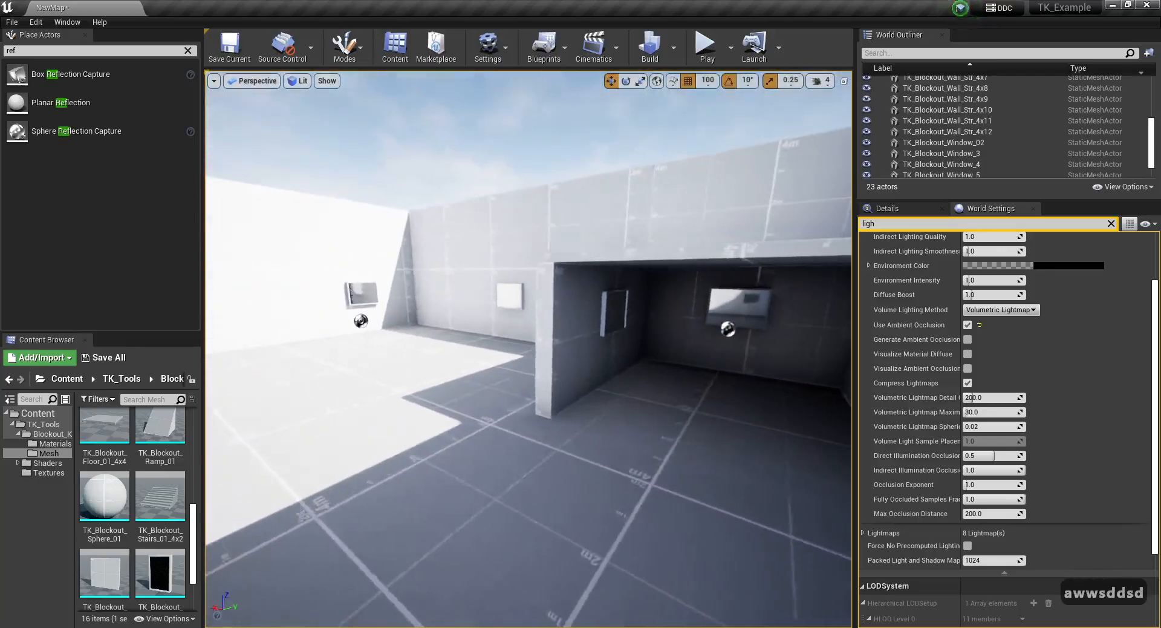
{"action": "right_click_drag", "start_coordinate": [387, 207], "coordinate": [389, 207]}
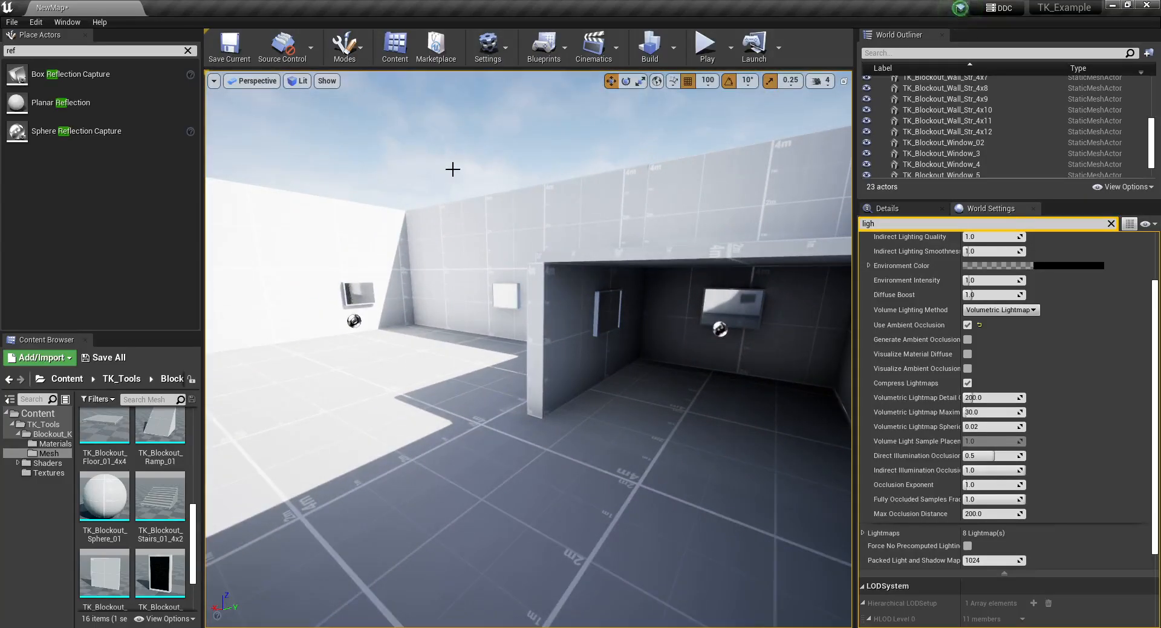